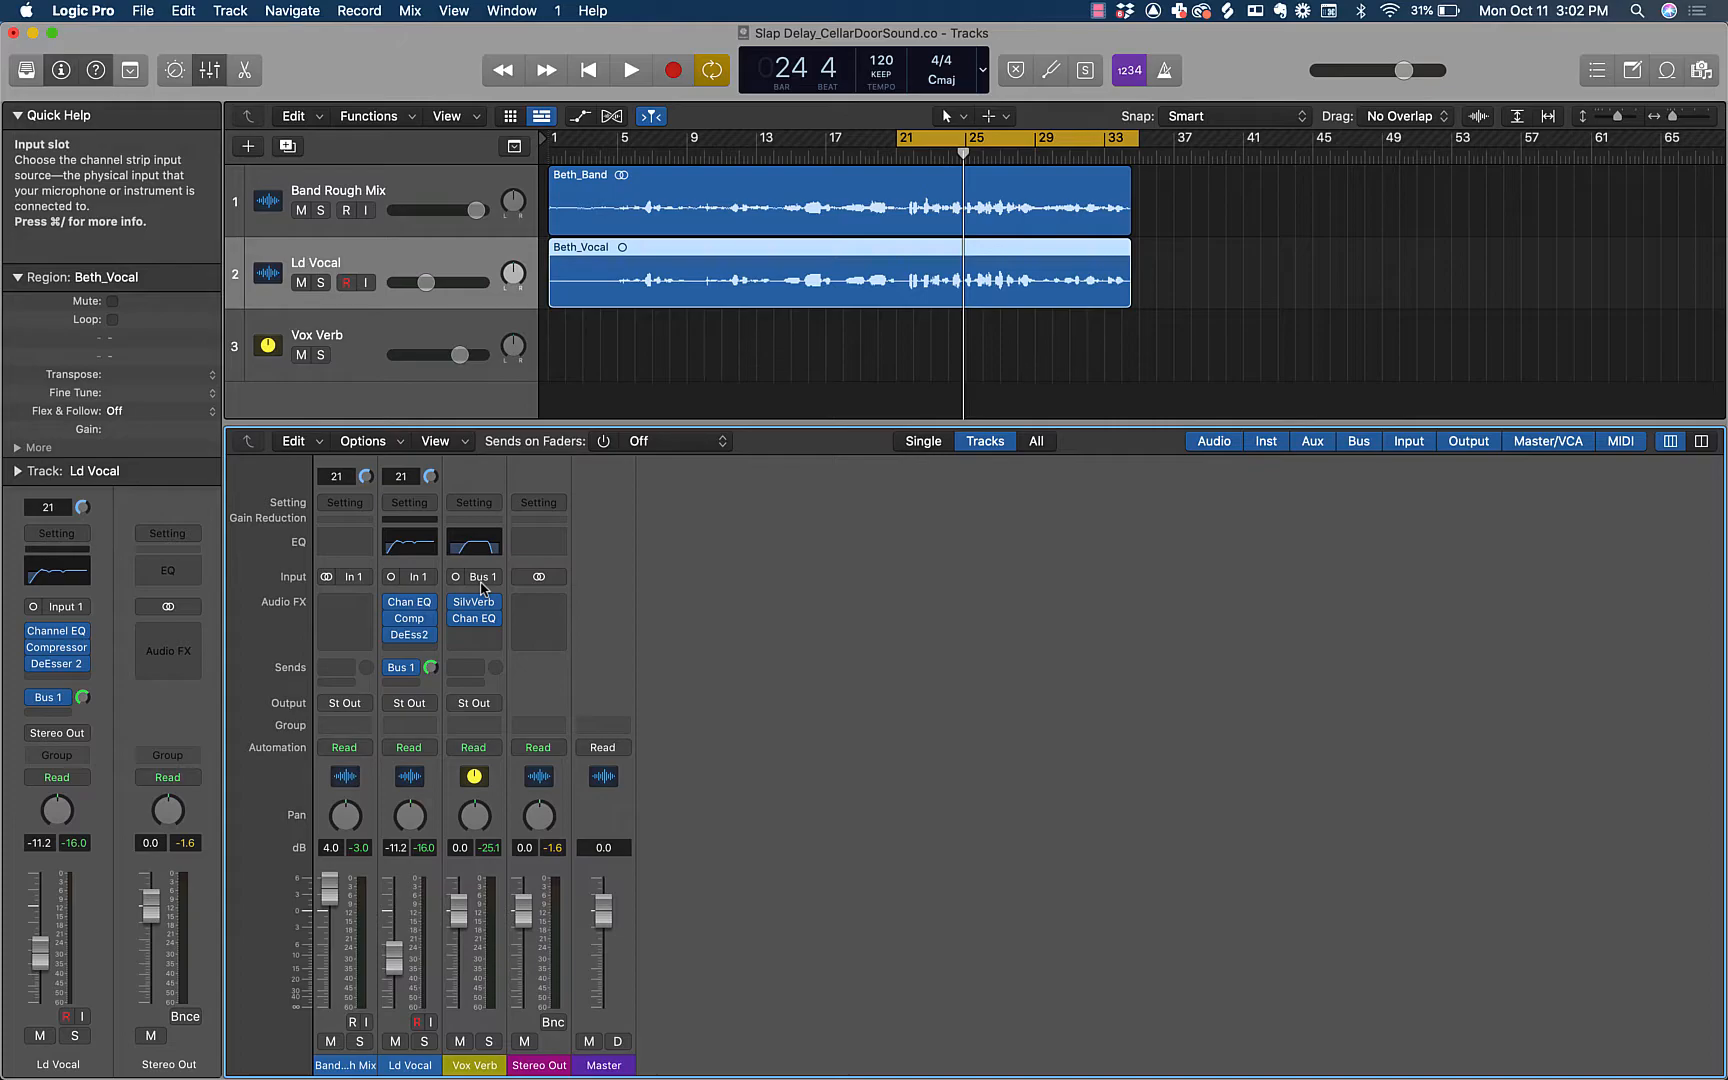
# Play the looped section to hear the lead vocal with its existing reverb in the mix
pyautogui.press('space')
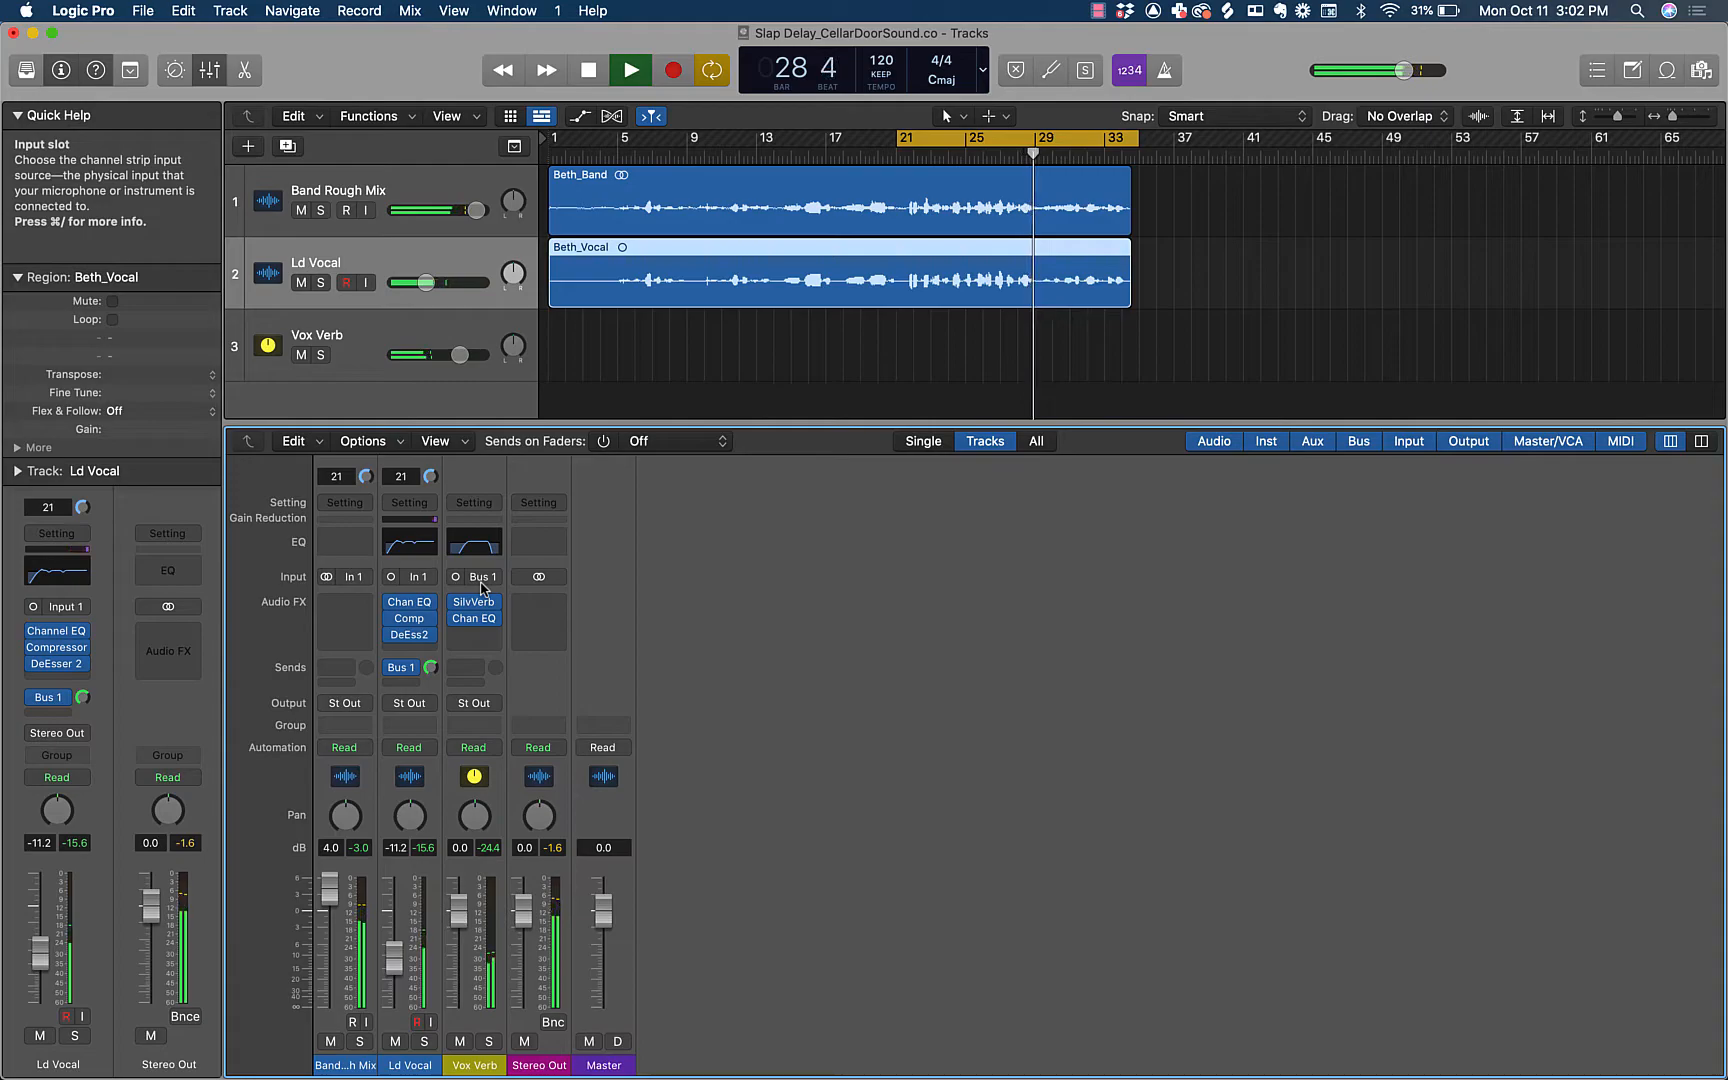
pyautogui.press('space')
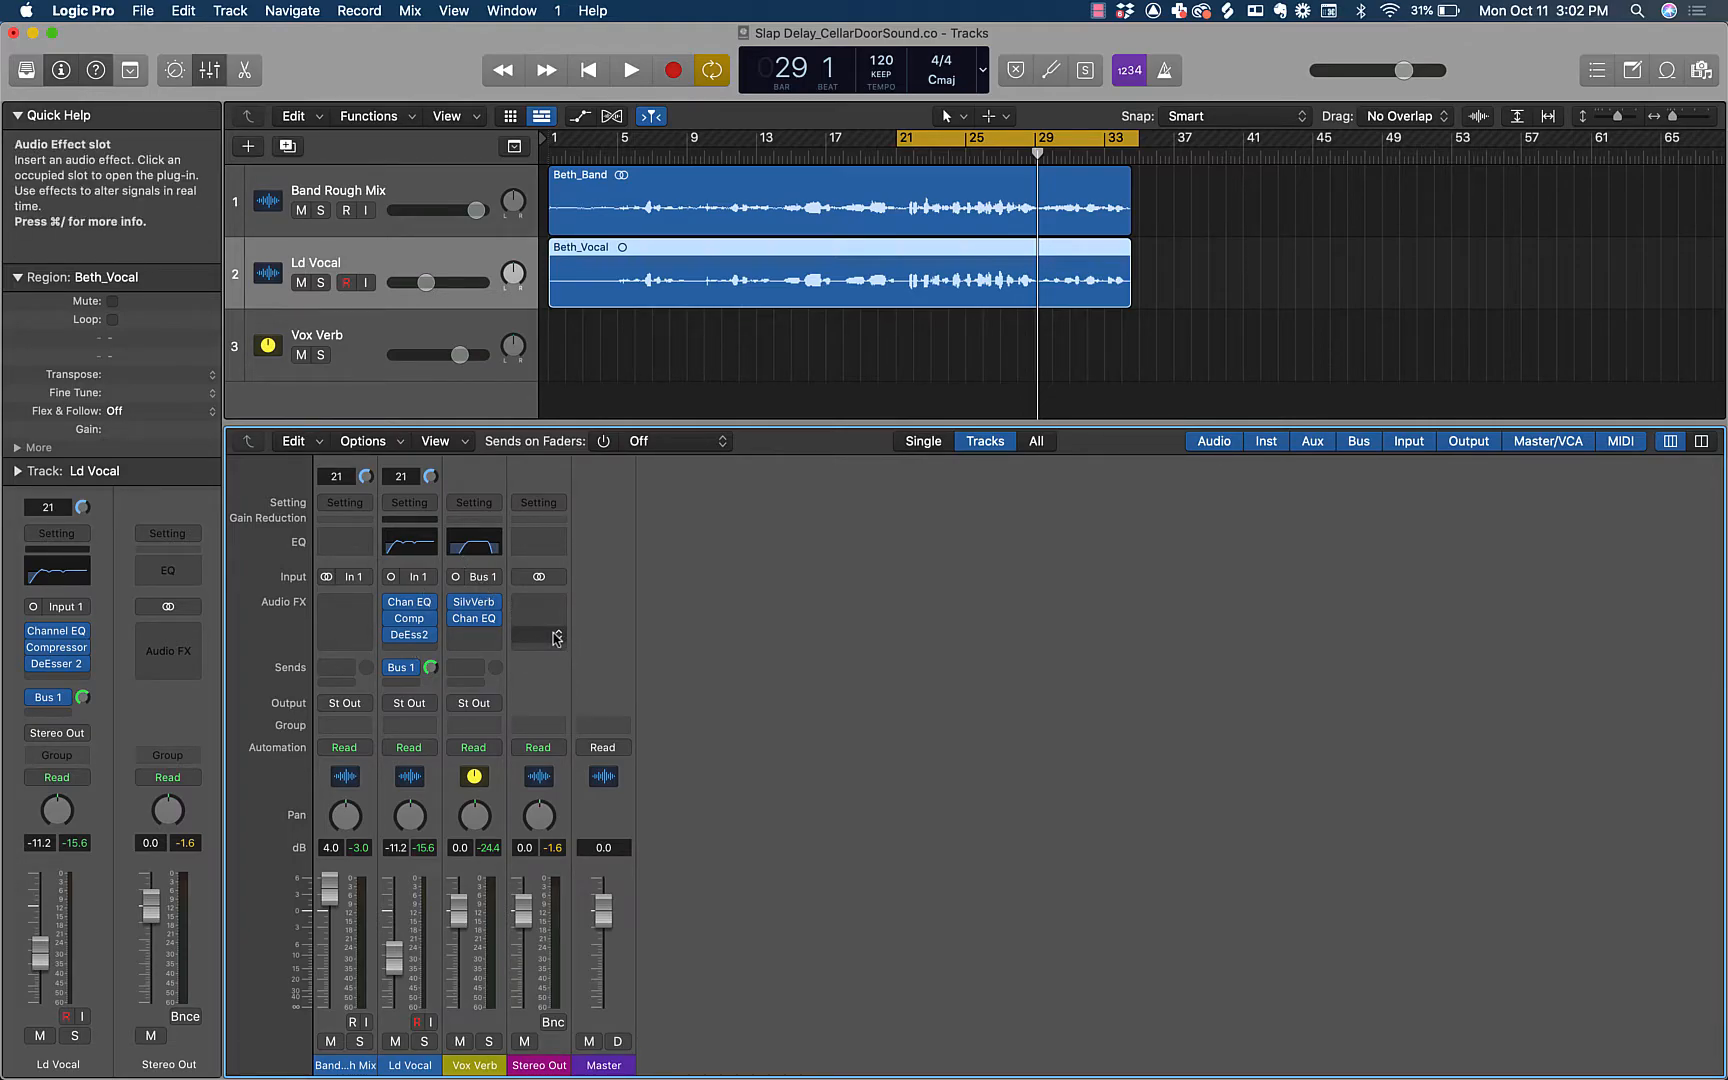
pyautogui.click(555, 637)
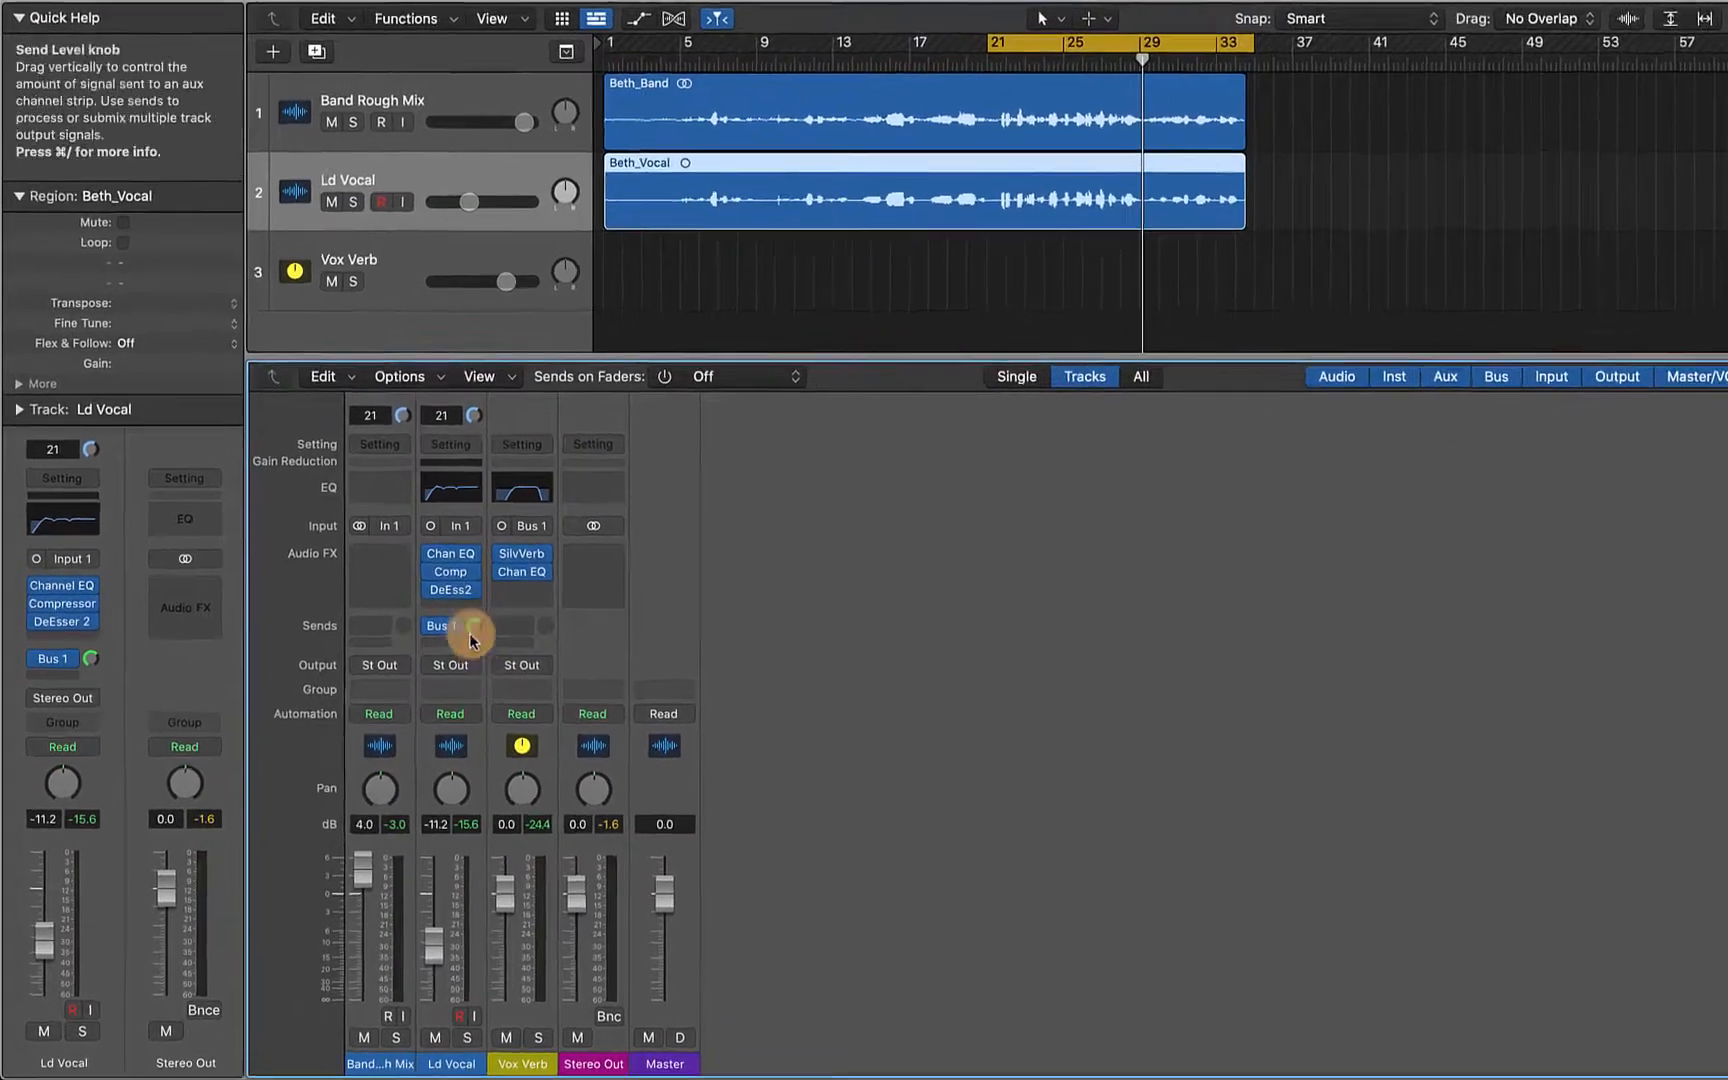
# Add a Bus 2 send to the Ld Vocal channel and rename the new aux channel Vox Slap
pyautogui.click(394, 669)
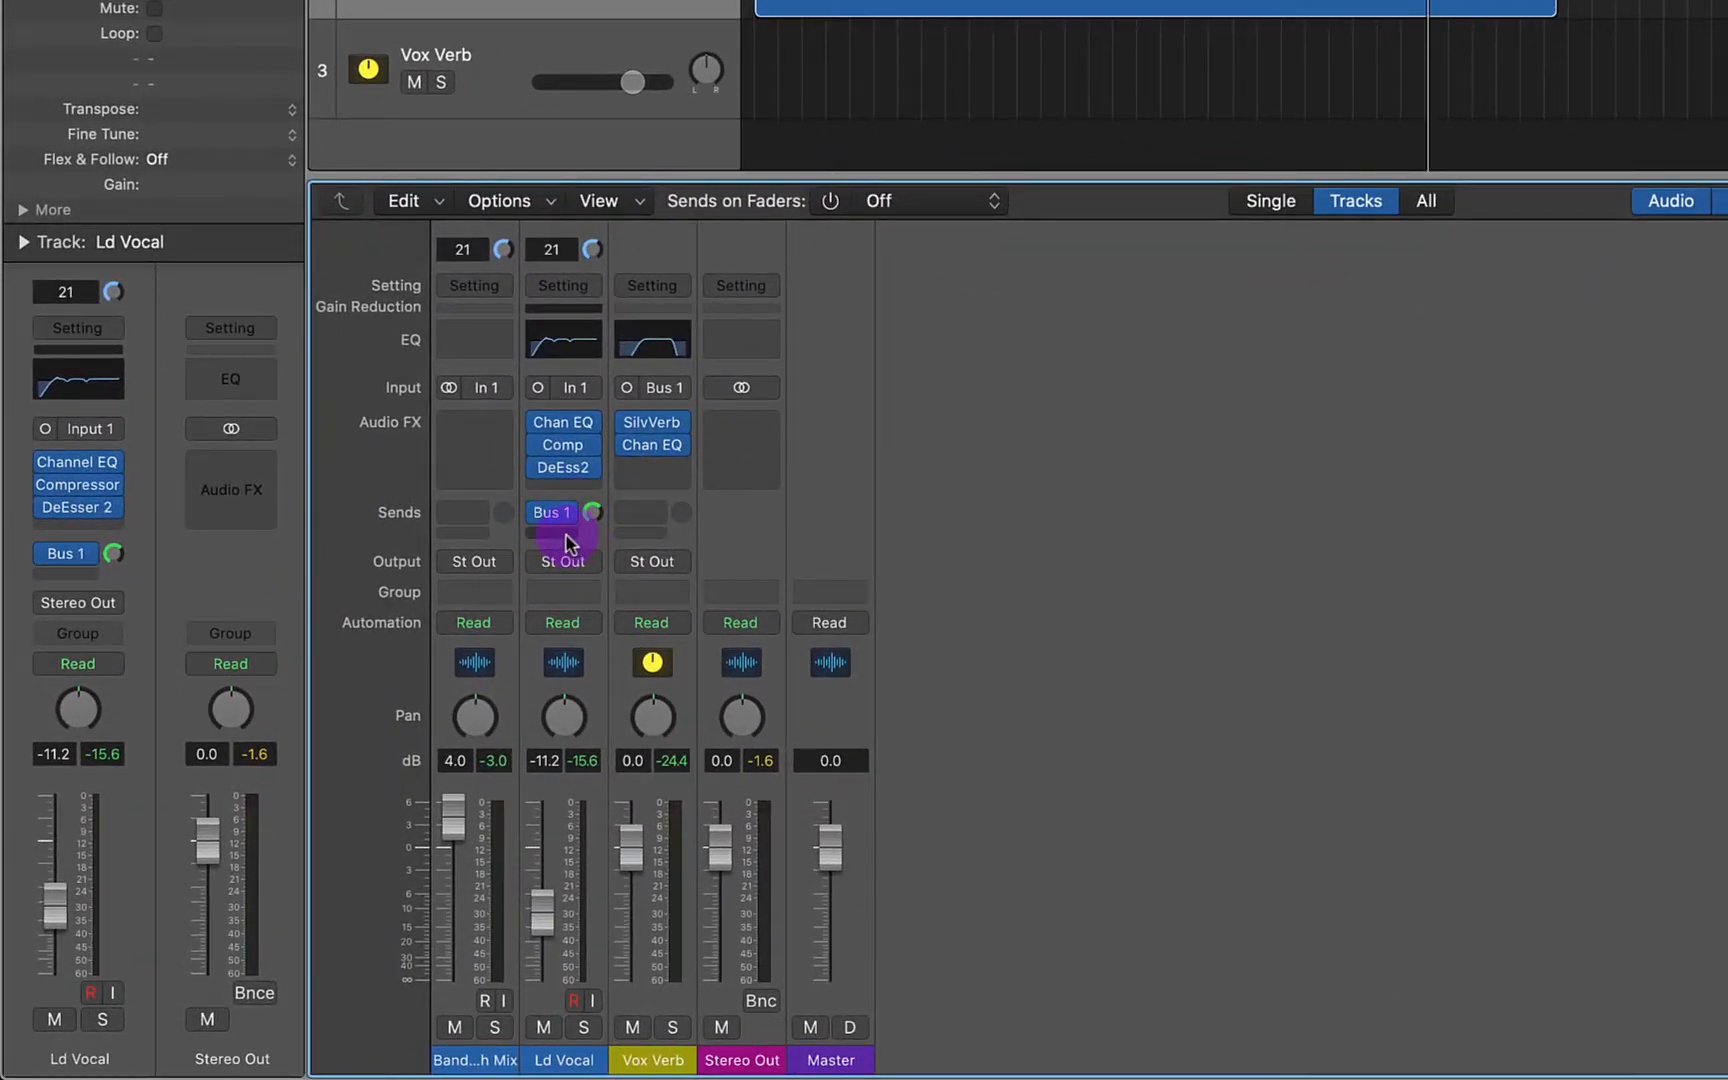
pyautogui.click(567, 543)
pyautogui.moveTo(605, 567)
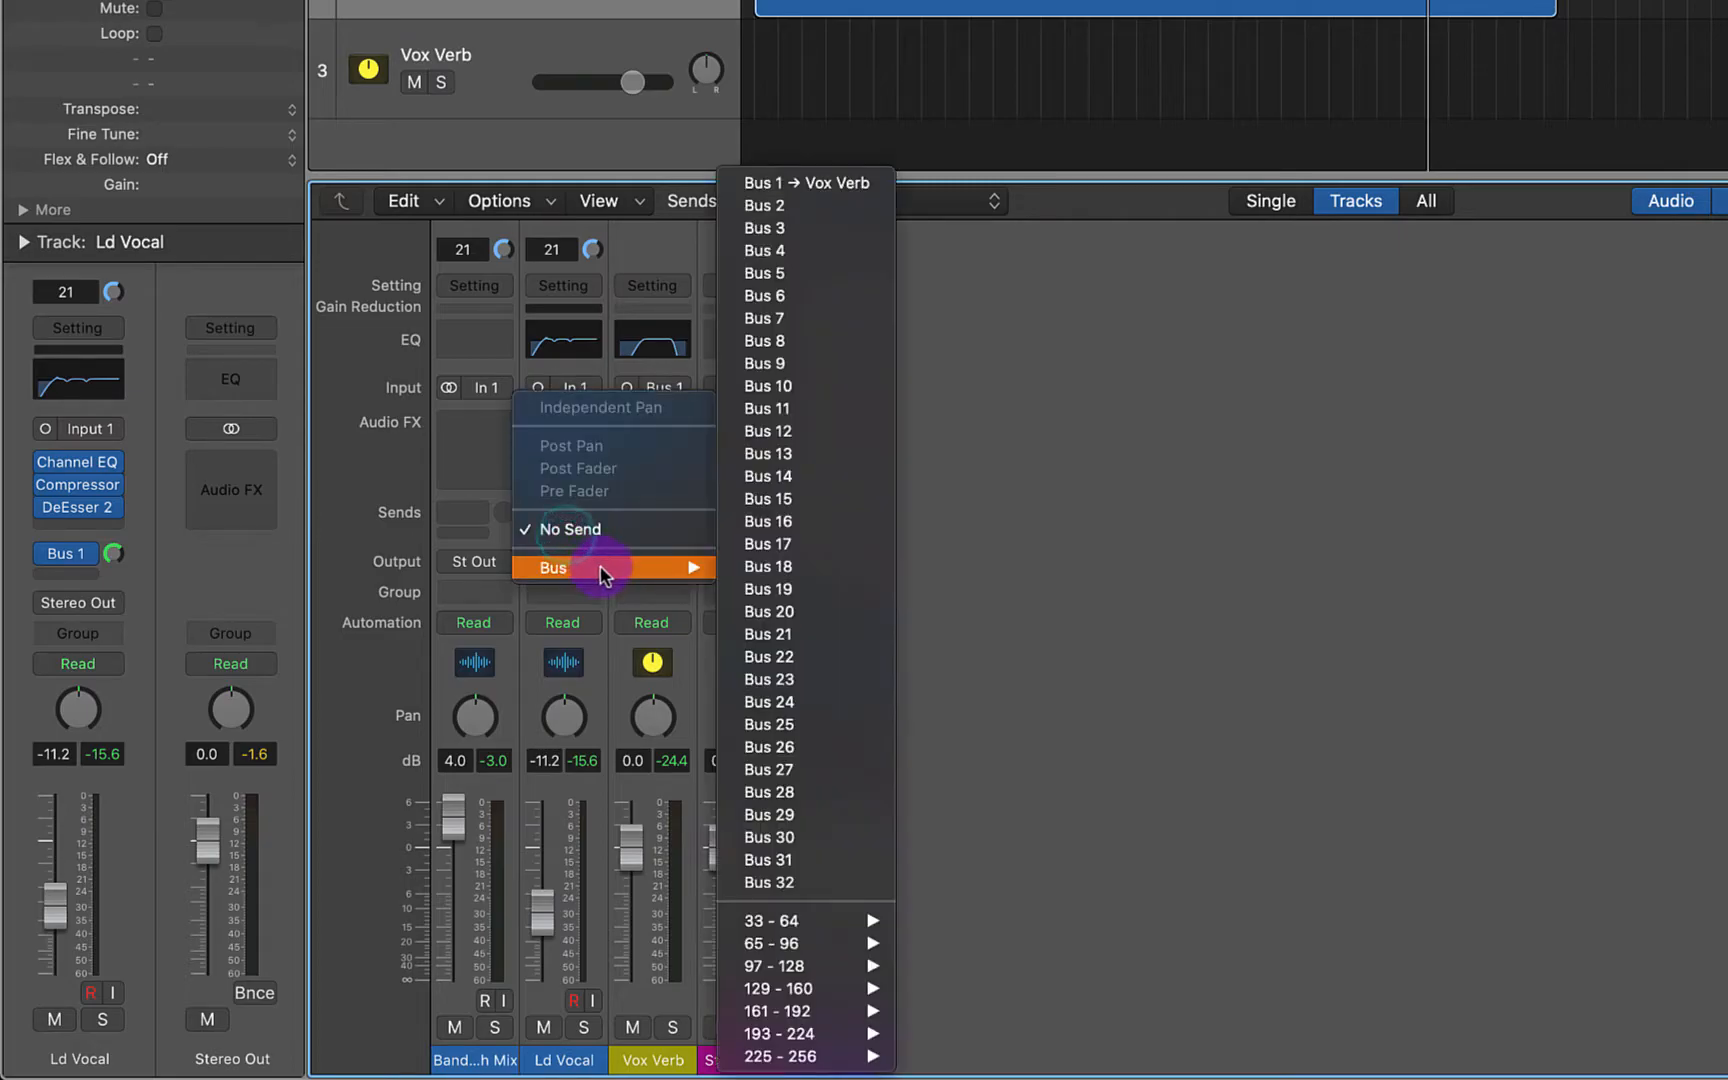
pyautogui.click(765, 205)
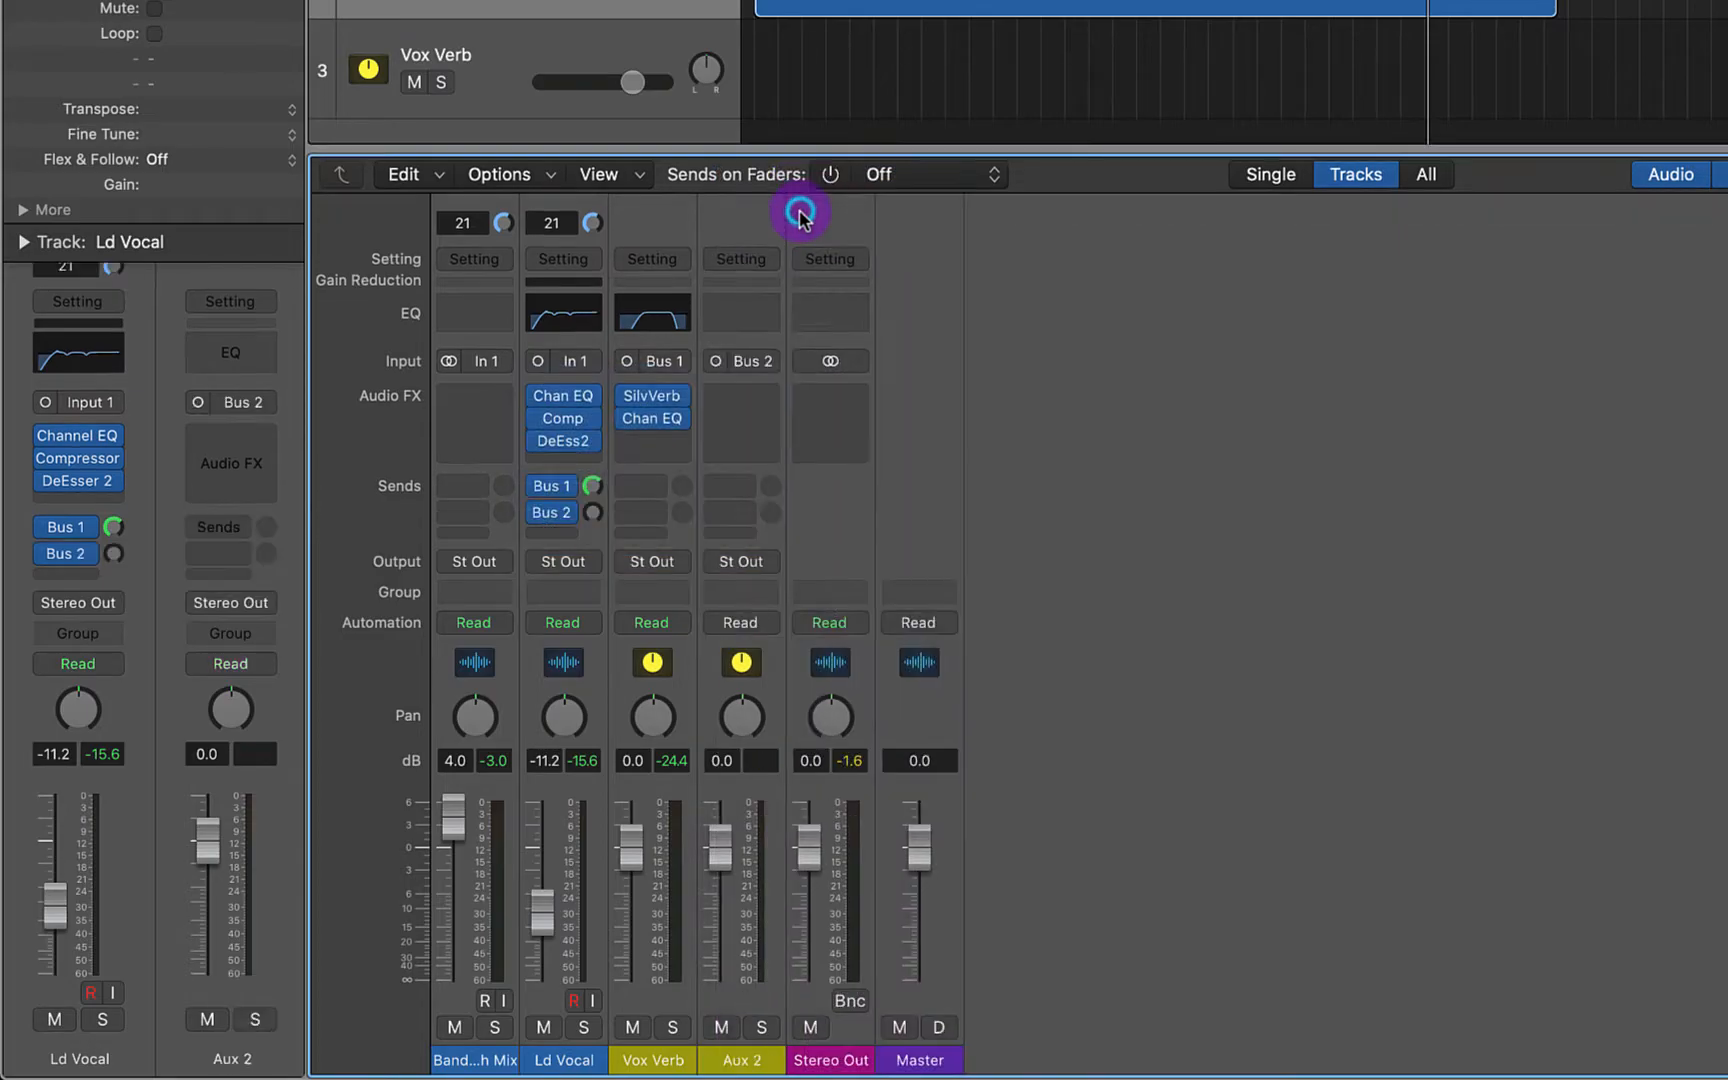
pyautogui.doubleClick(748, 1062)
pyautogui.write('Vox Slap')
pyautogui.press('Return')
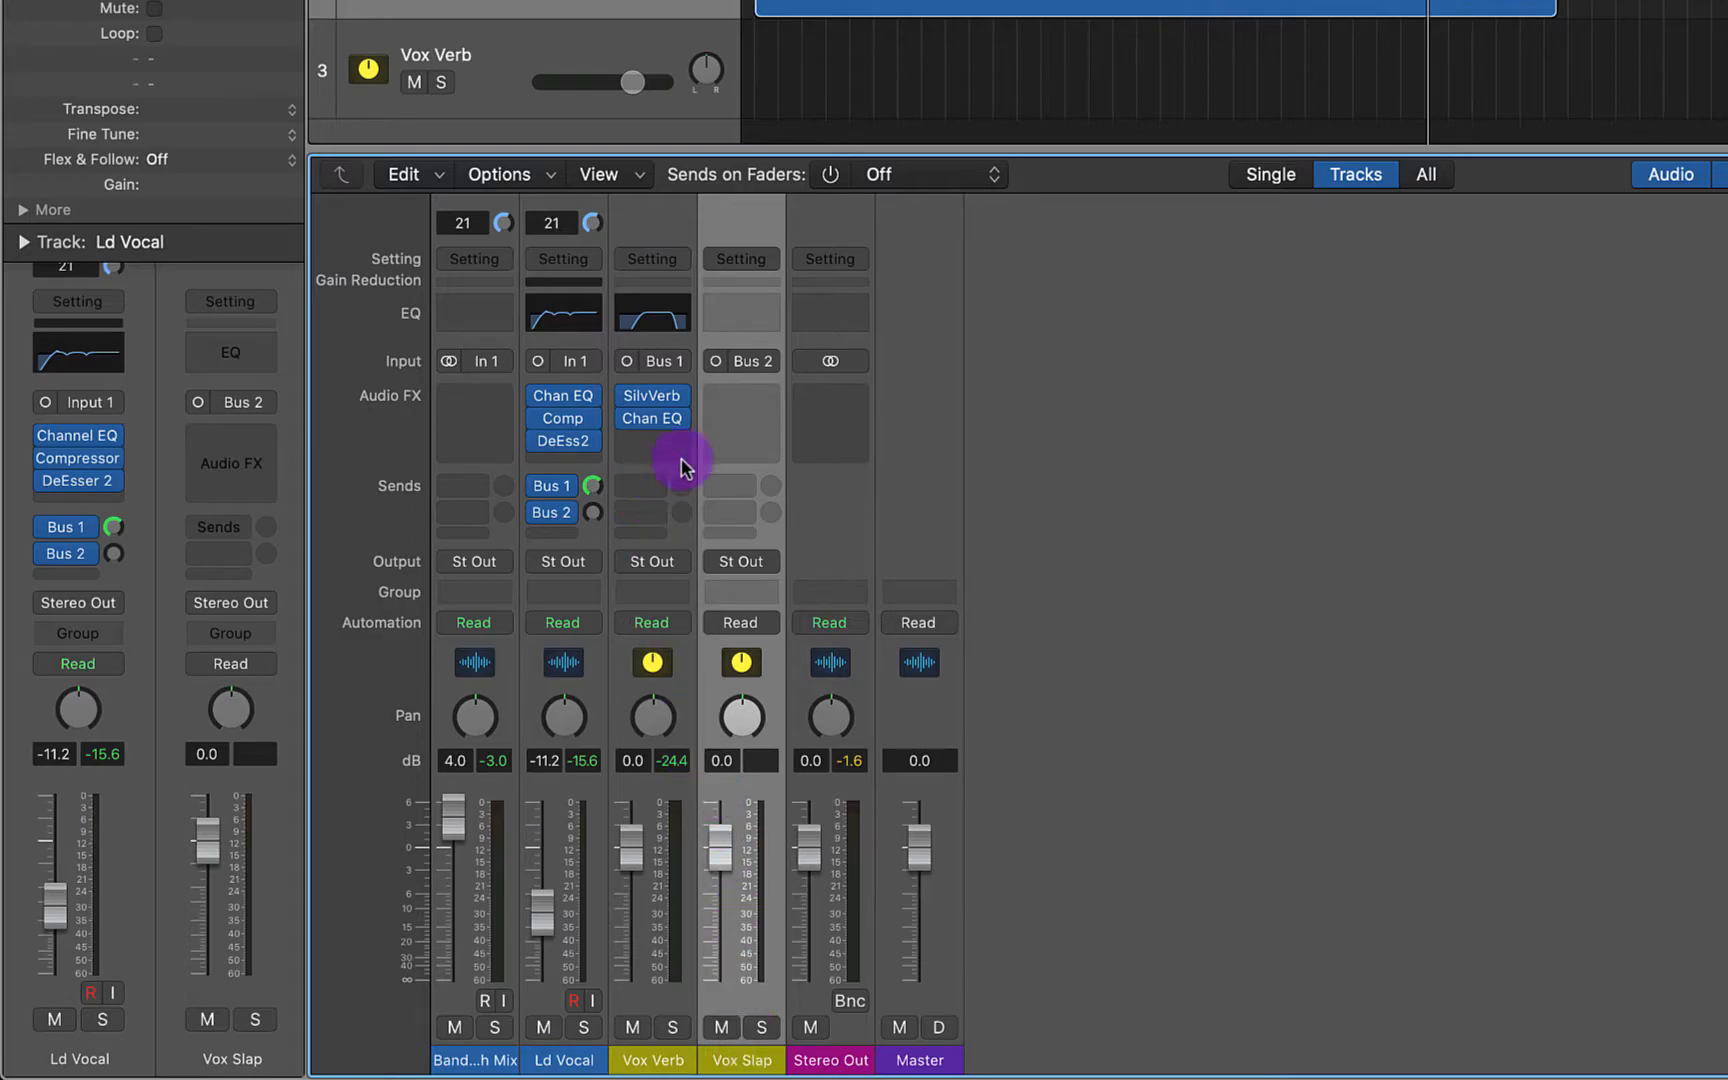
# Insert a mono Stereo Delay plug-in on Vox Slap and reposition its window clear of the mixer channels
pyautogui.click(752, 395)
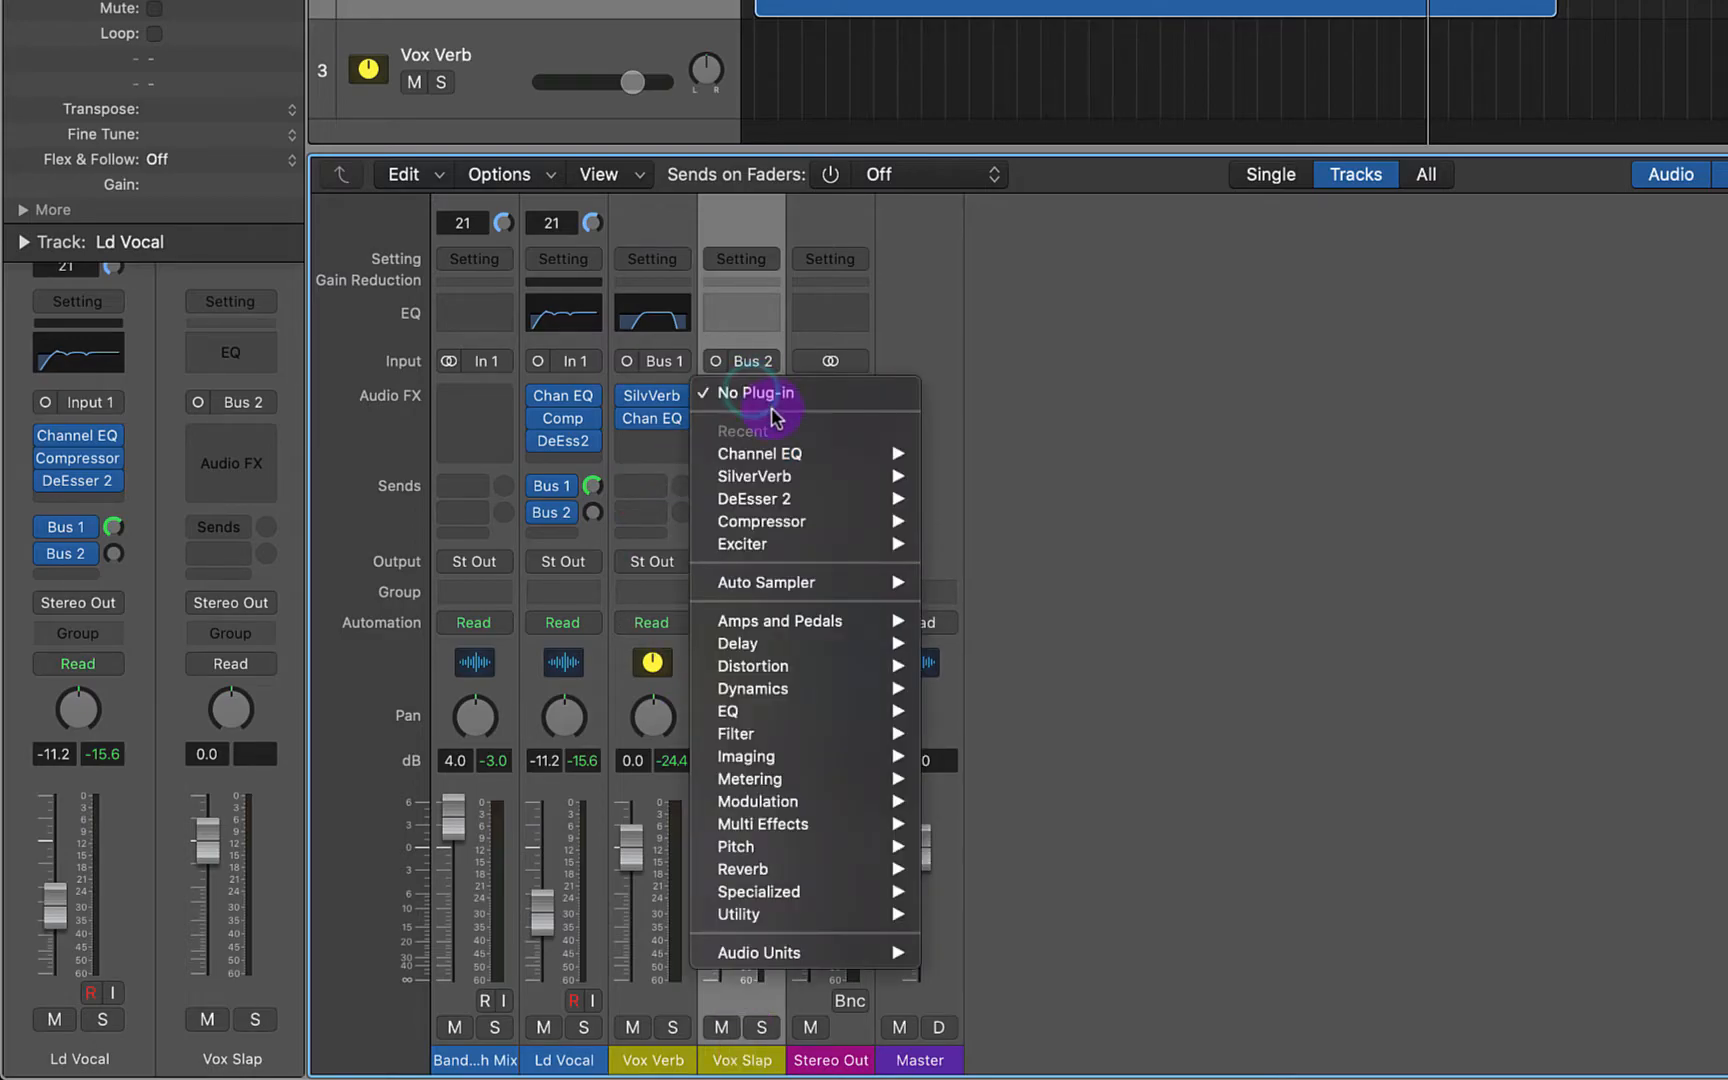
pyautogui.moveTo(793, 648)
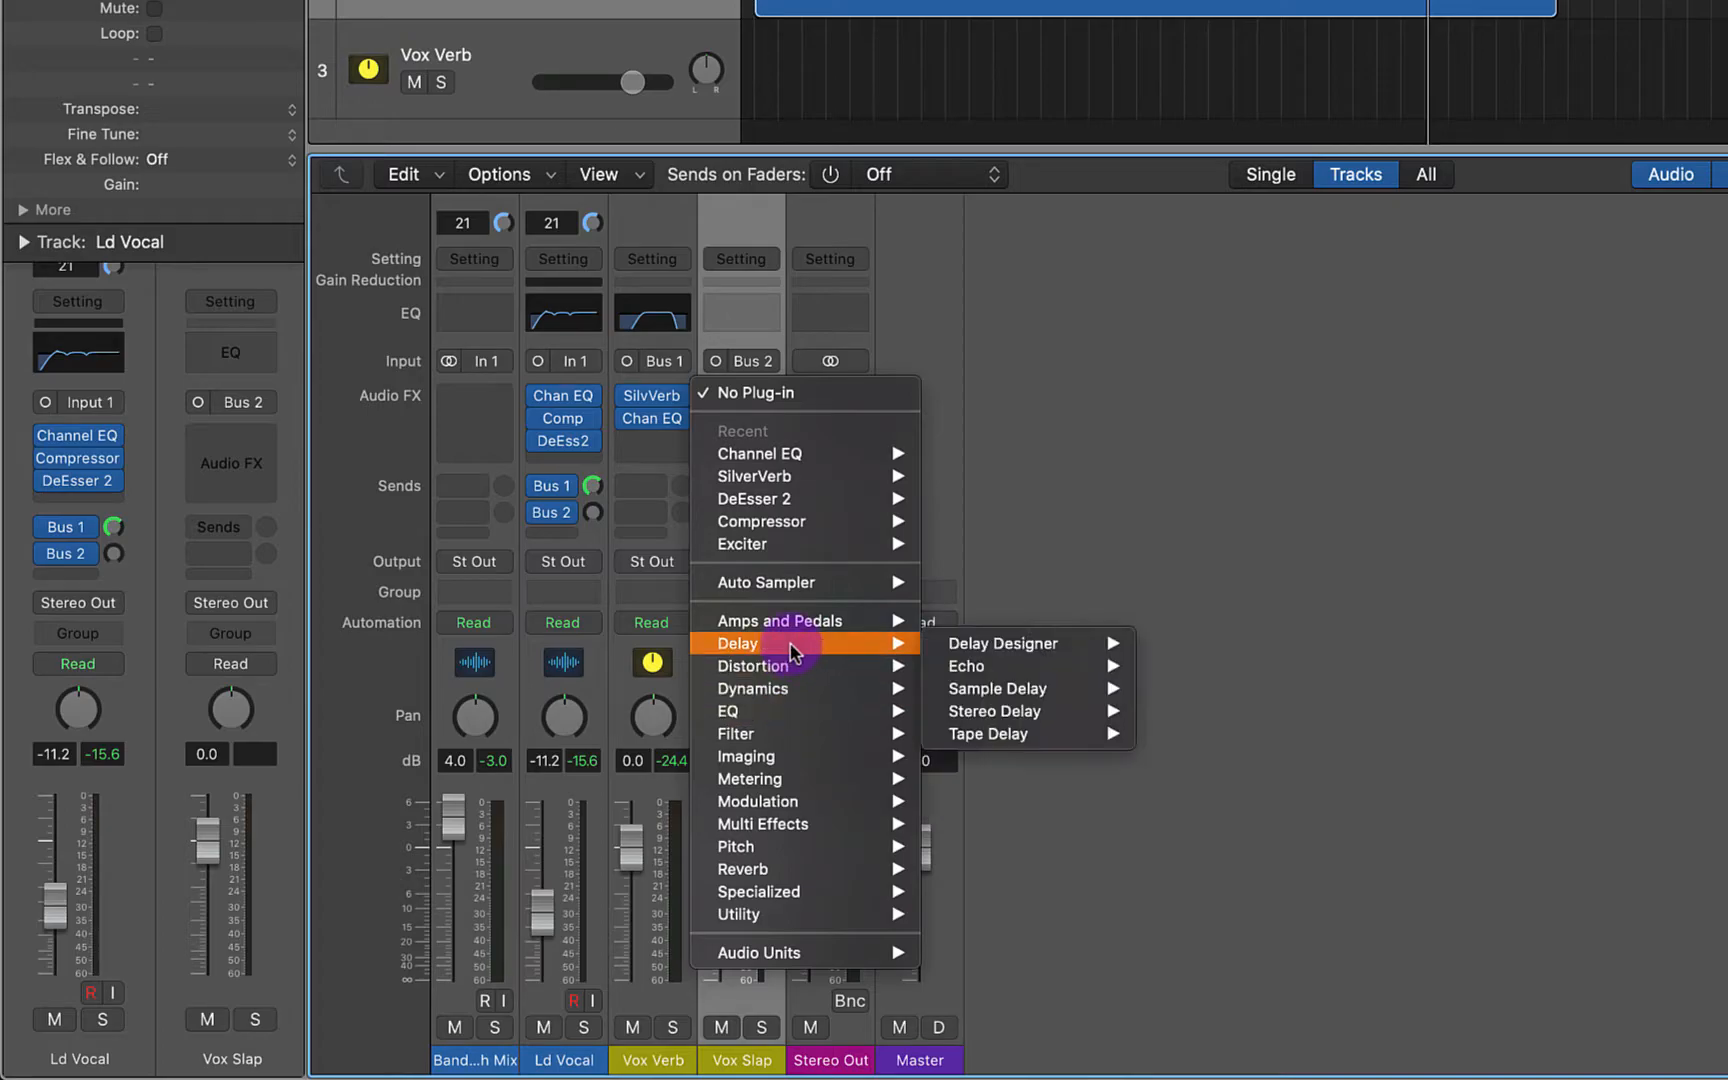
pyautogui.moveTo(1000, 711)
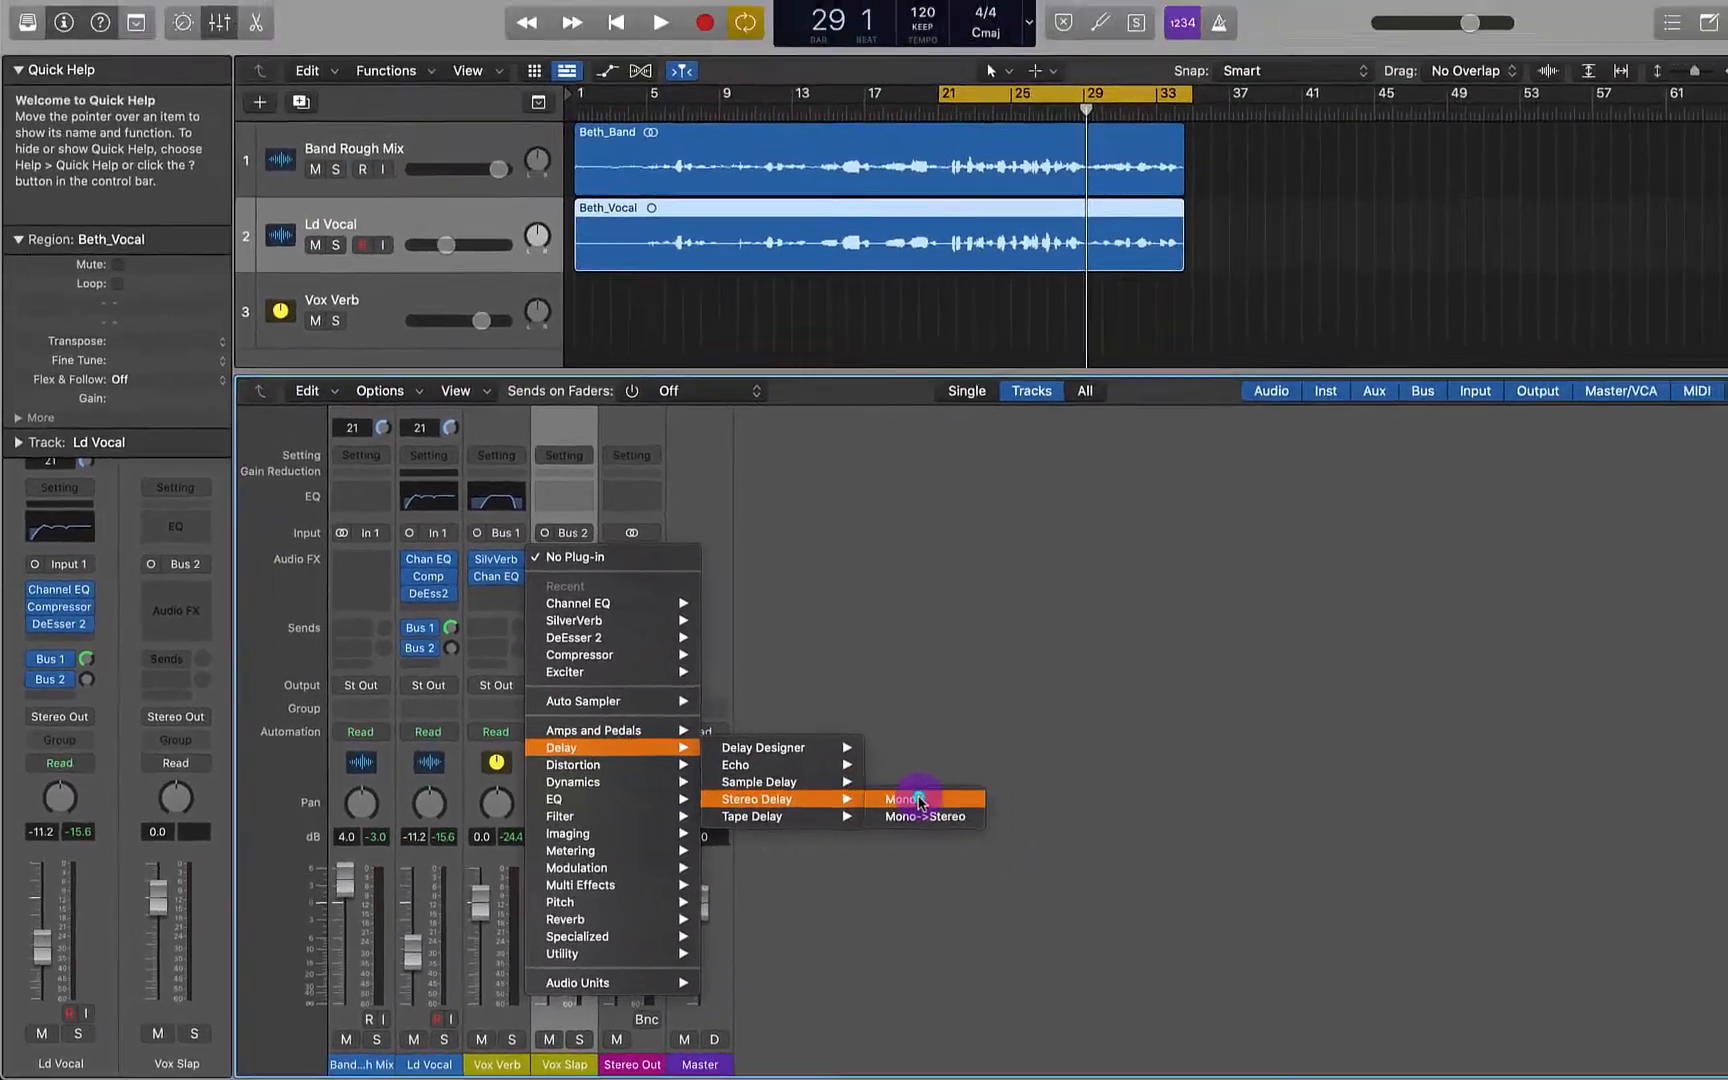
pyautogui.click(1190, 711)
pyautogui.moveTo(863, 270); pyautogui.dragTo(1004, 285)
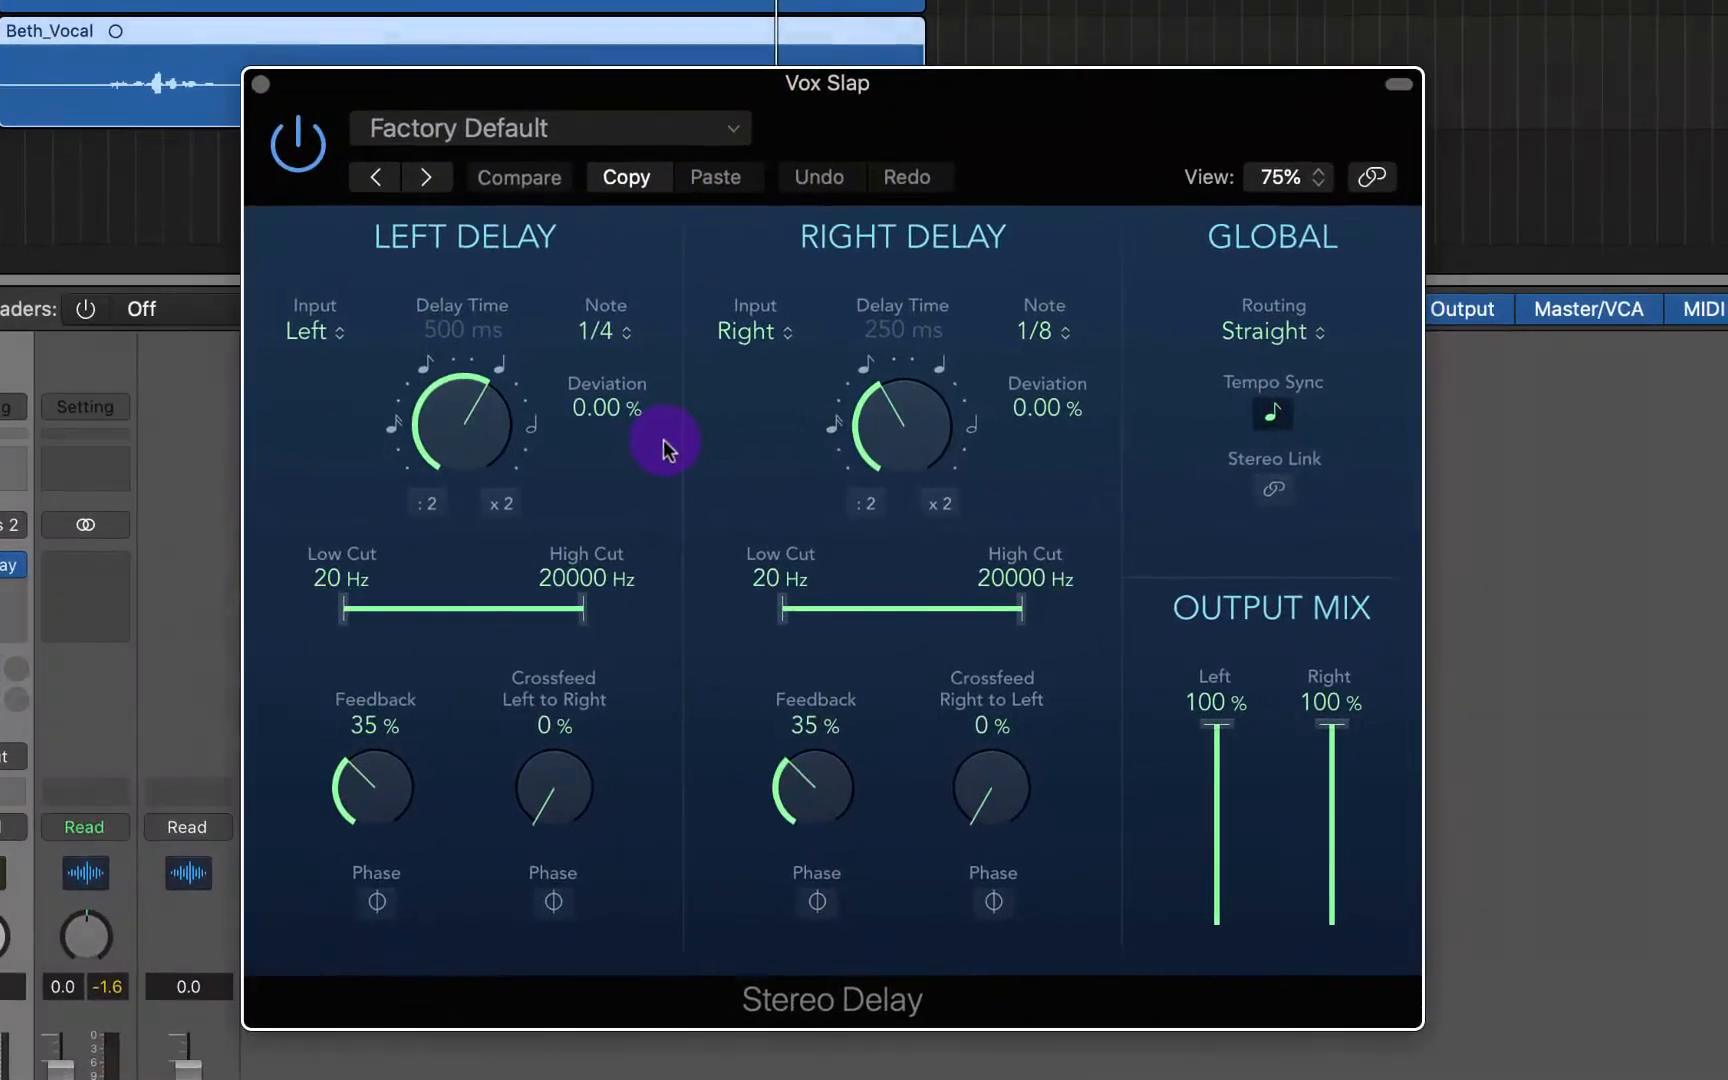
# Set the right delay's note value to 1/4 and enable Stereo Link in the Stereo Delay
pyautogui.moveTo(1092, 494); pyautogui.dragTo(1093, 499)
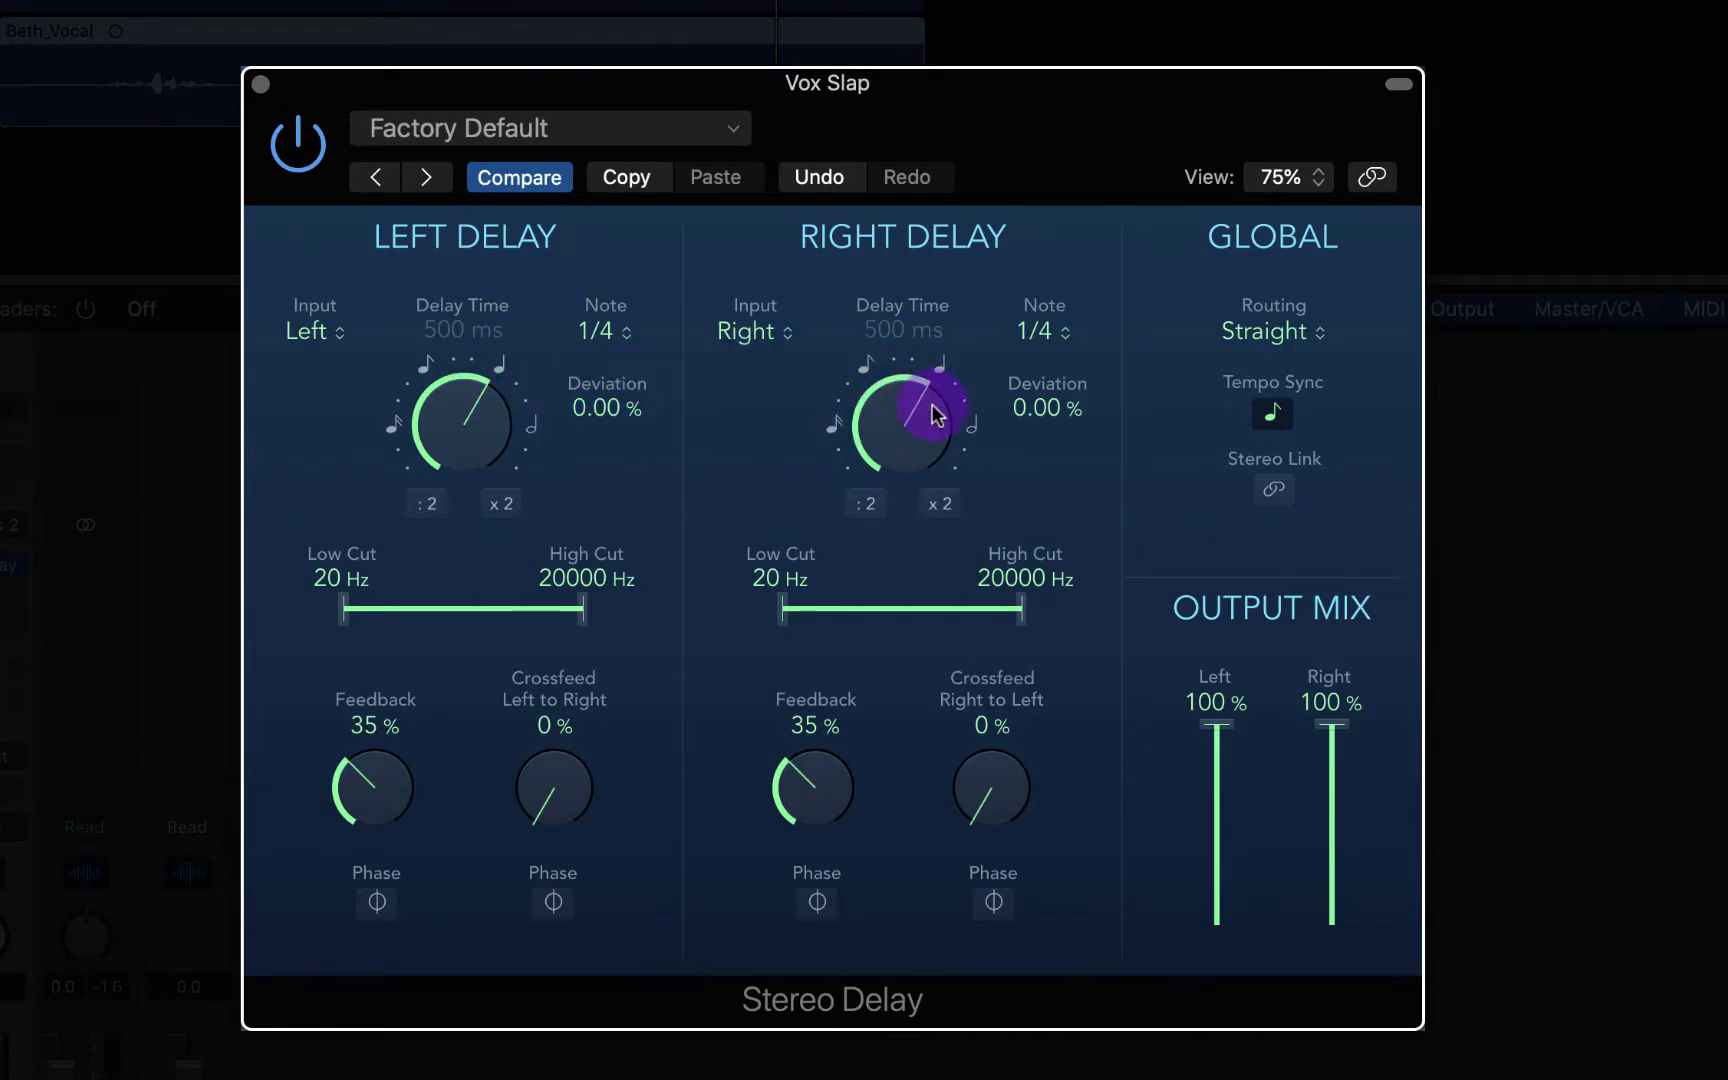
pyautogui.click(1277, 485)
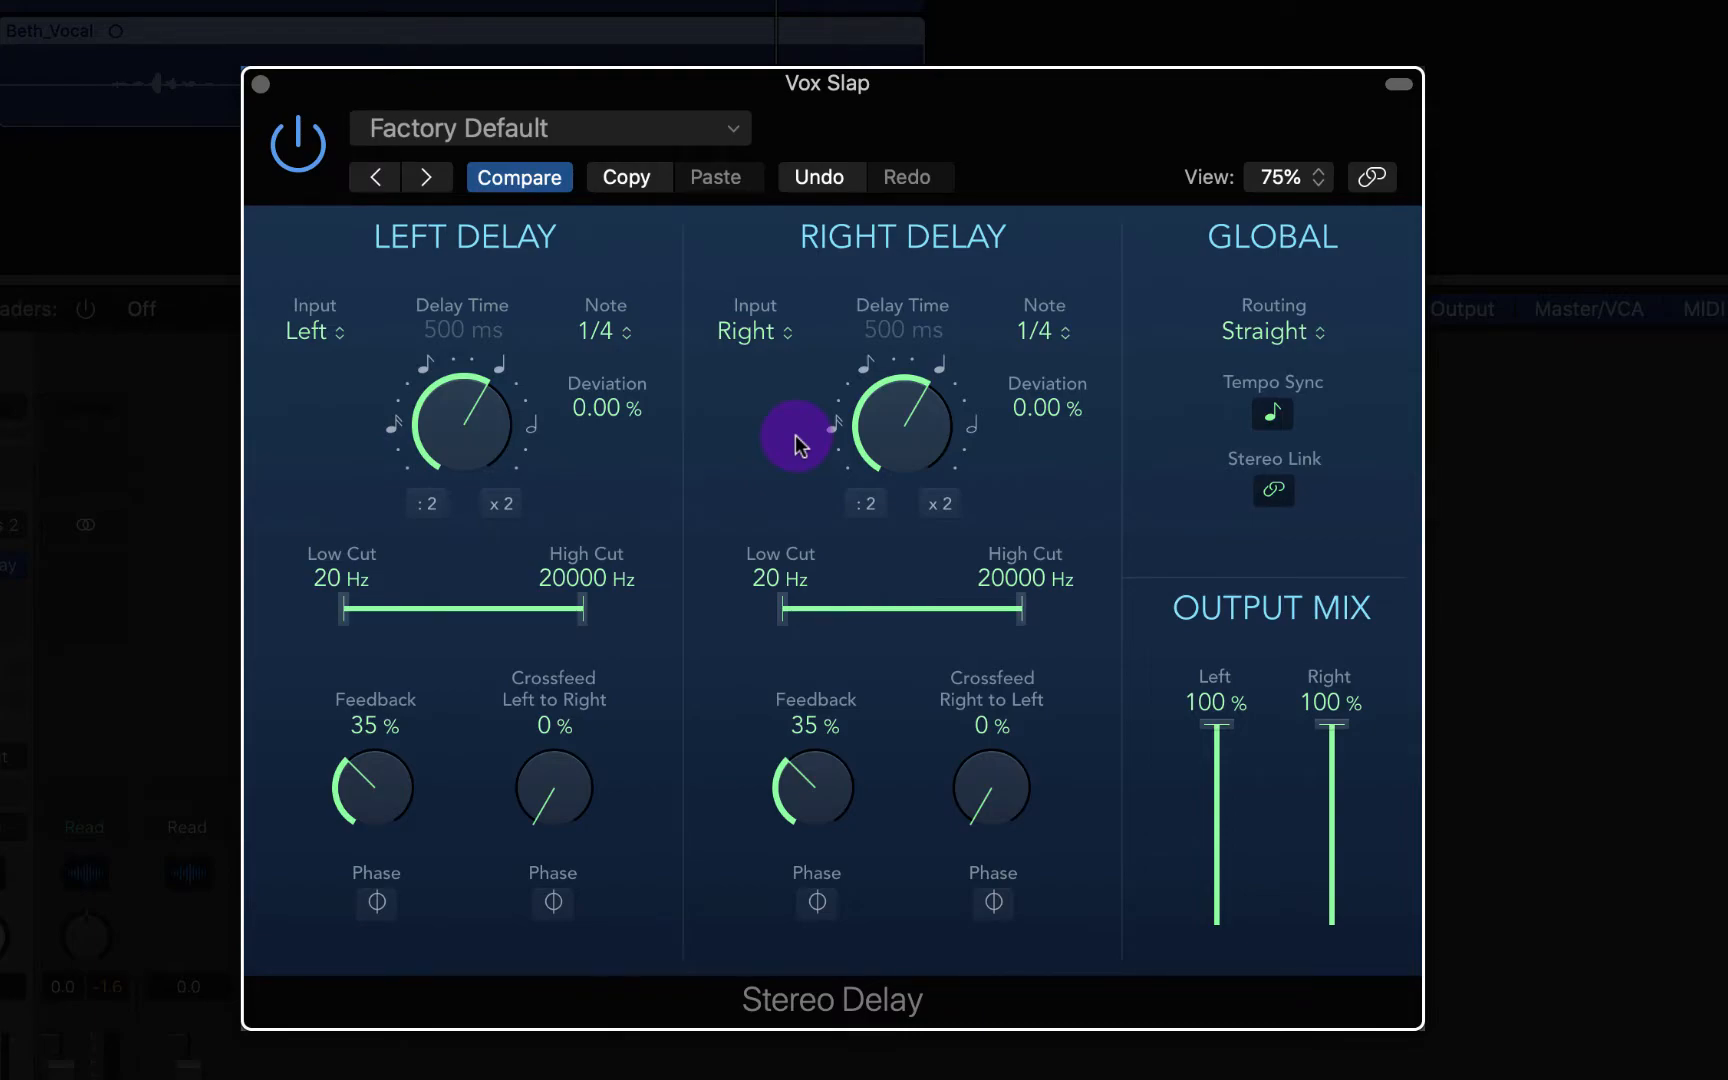
# Turn off Tempo Sync in the Stereo Delay and set the linked delay time to 133 ms
pyautogui.click(1274, 417)
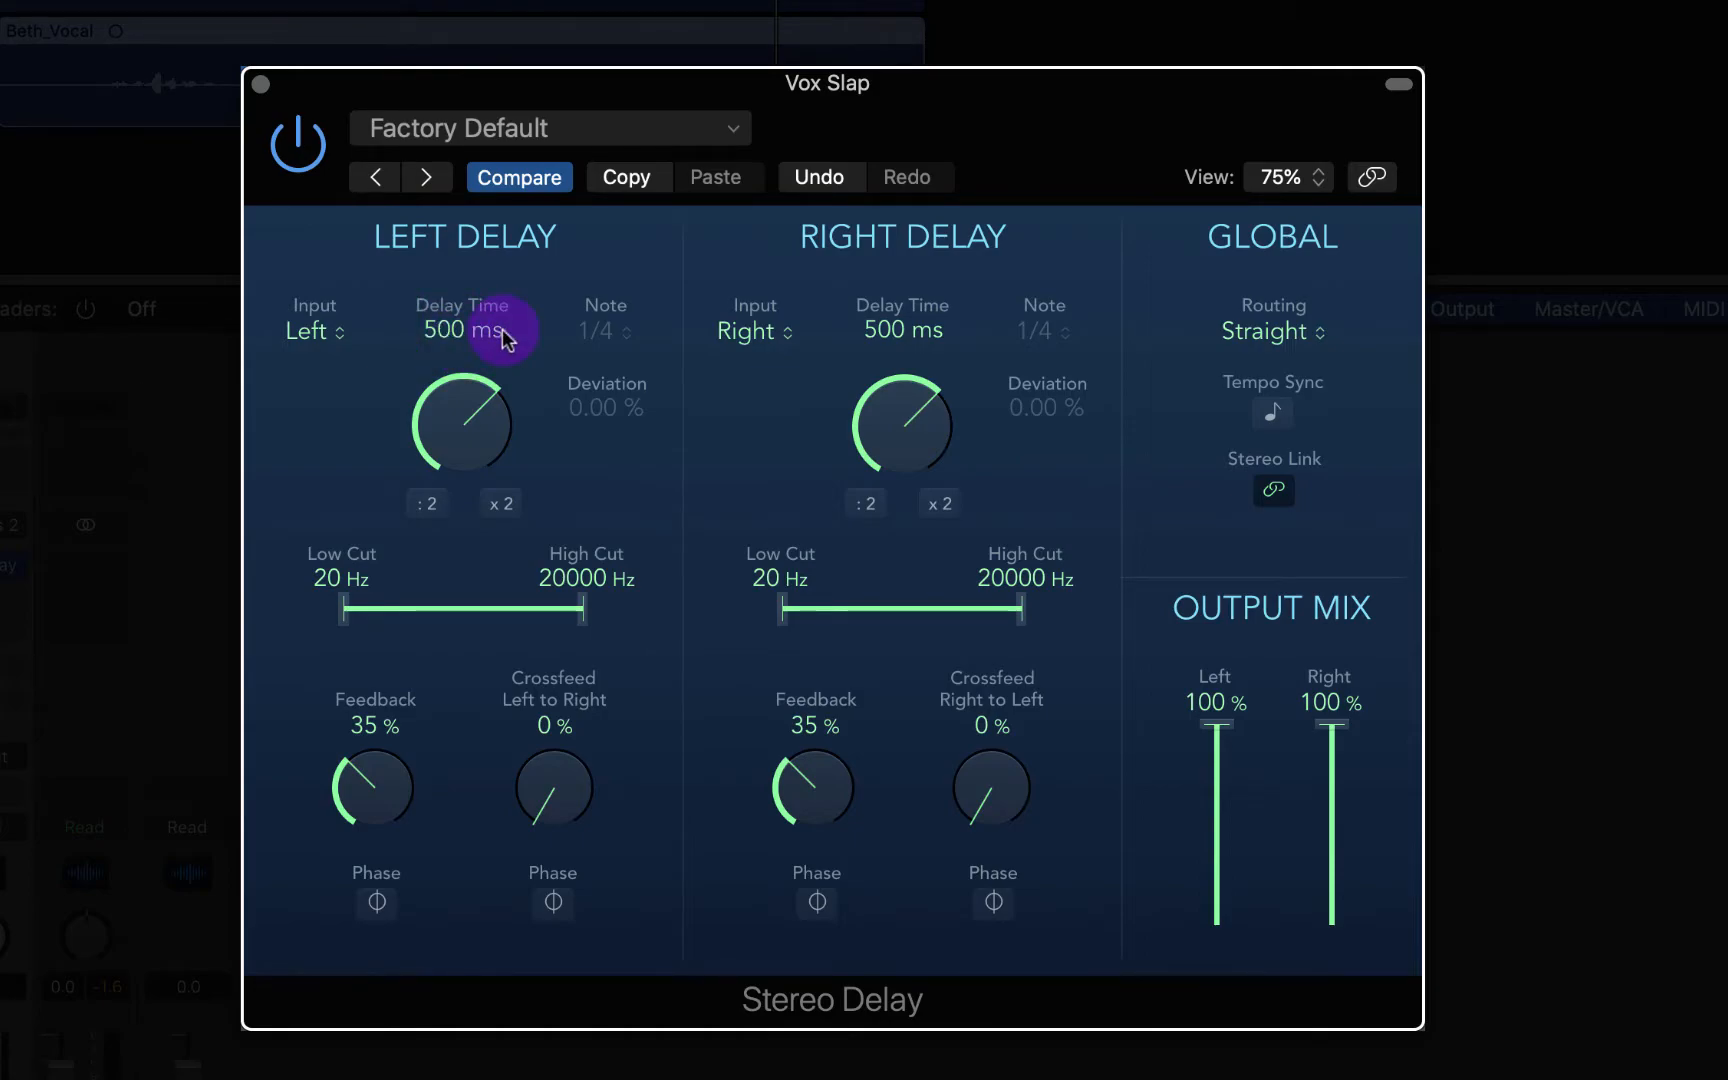
pyautogui.doubleClick(451, 331)
pyautogui.write('133')
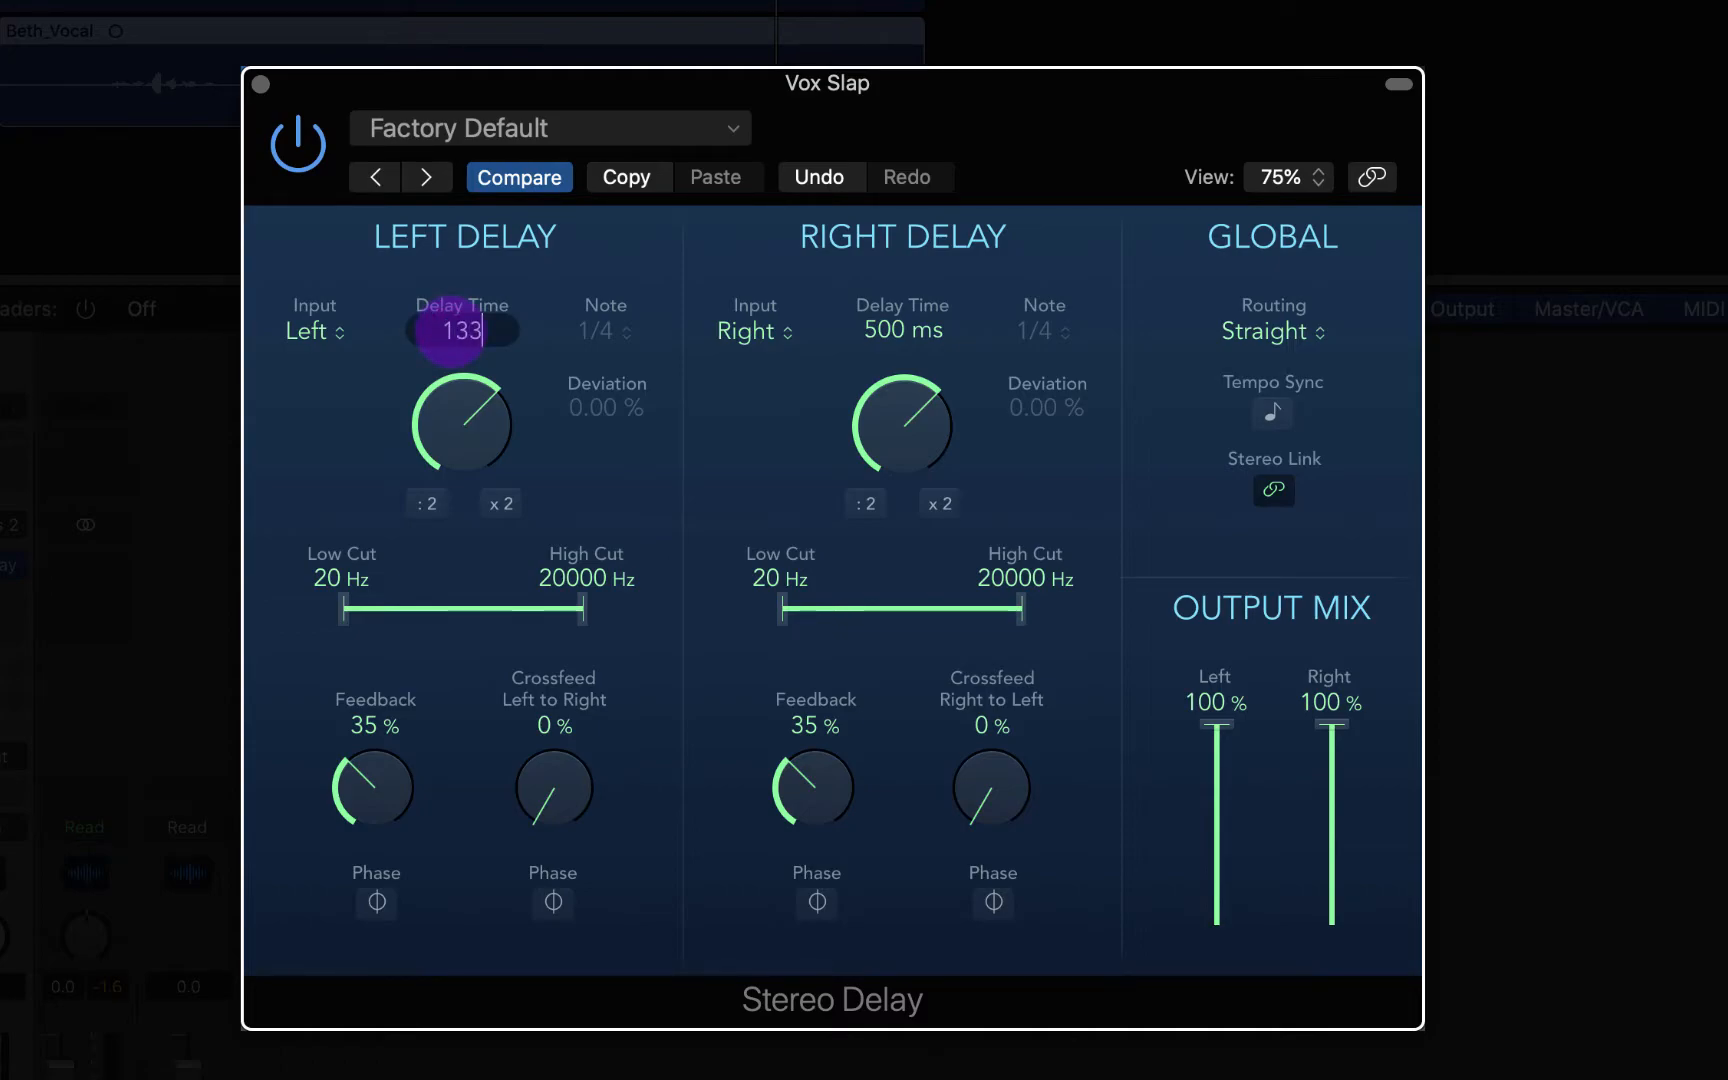
pyautogui.press('Return')
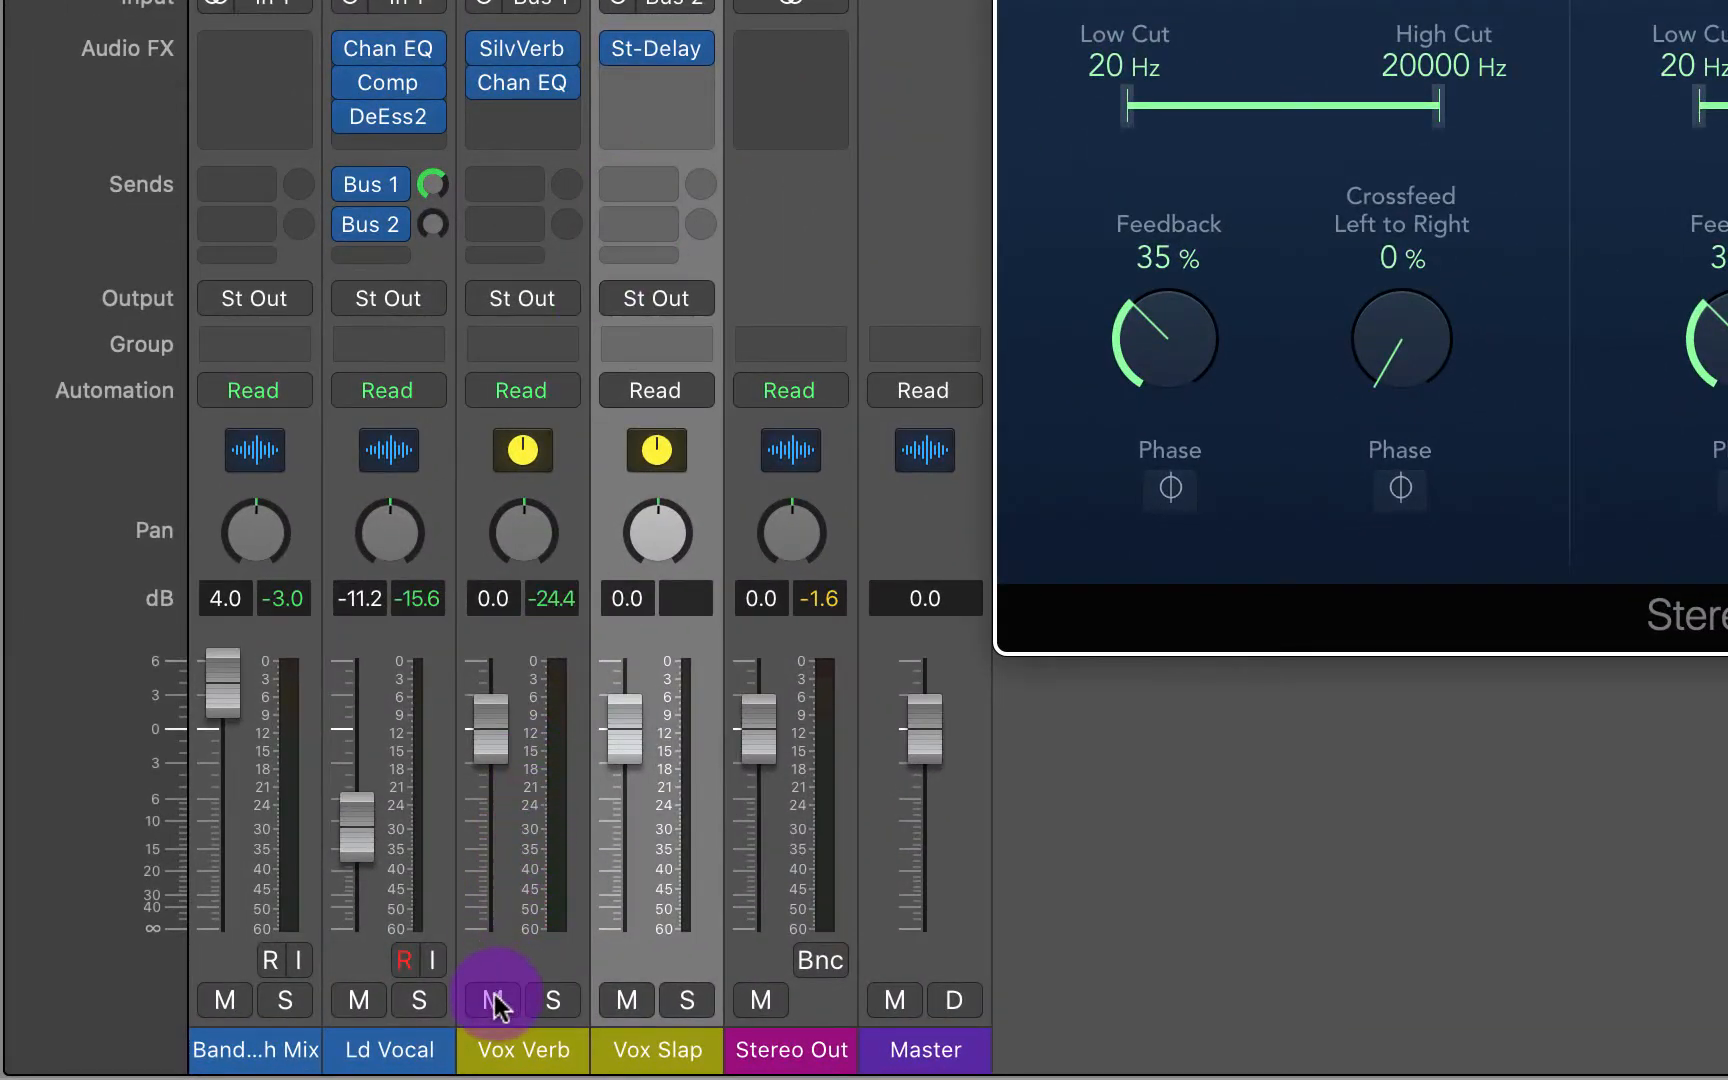
# Mute Vox Verb and raise Ld Vocal's Bus 2 send level to audition the slap delay in the mix
pyautogui.click(497, 1003)
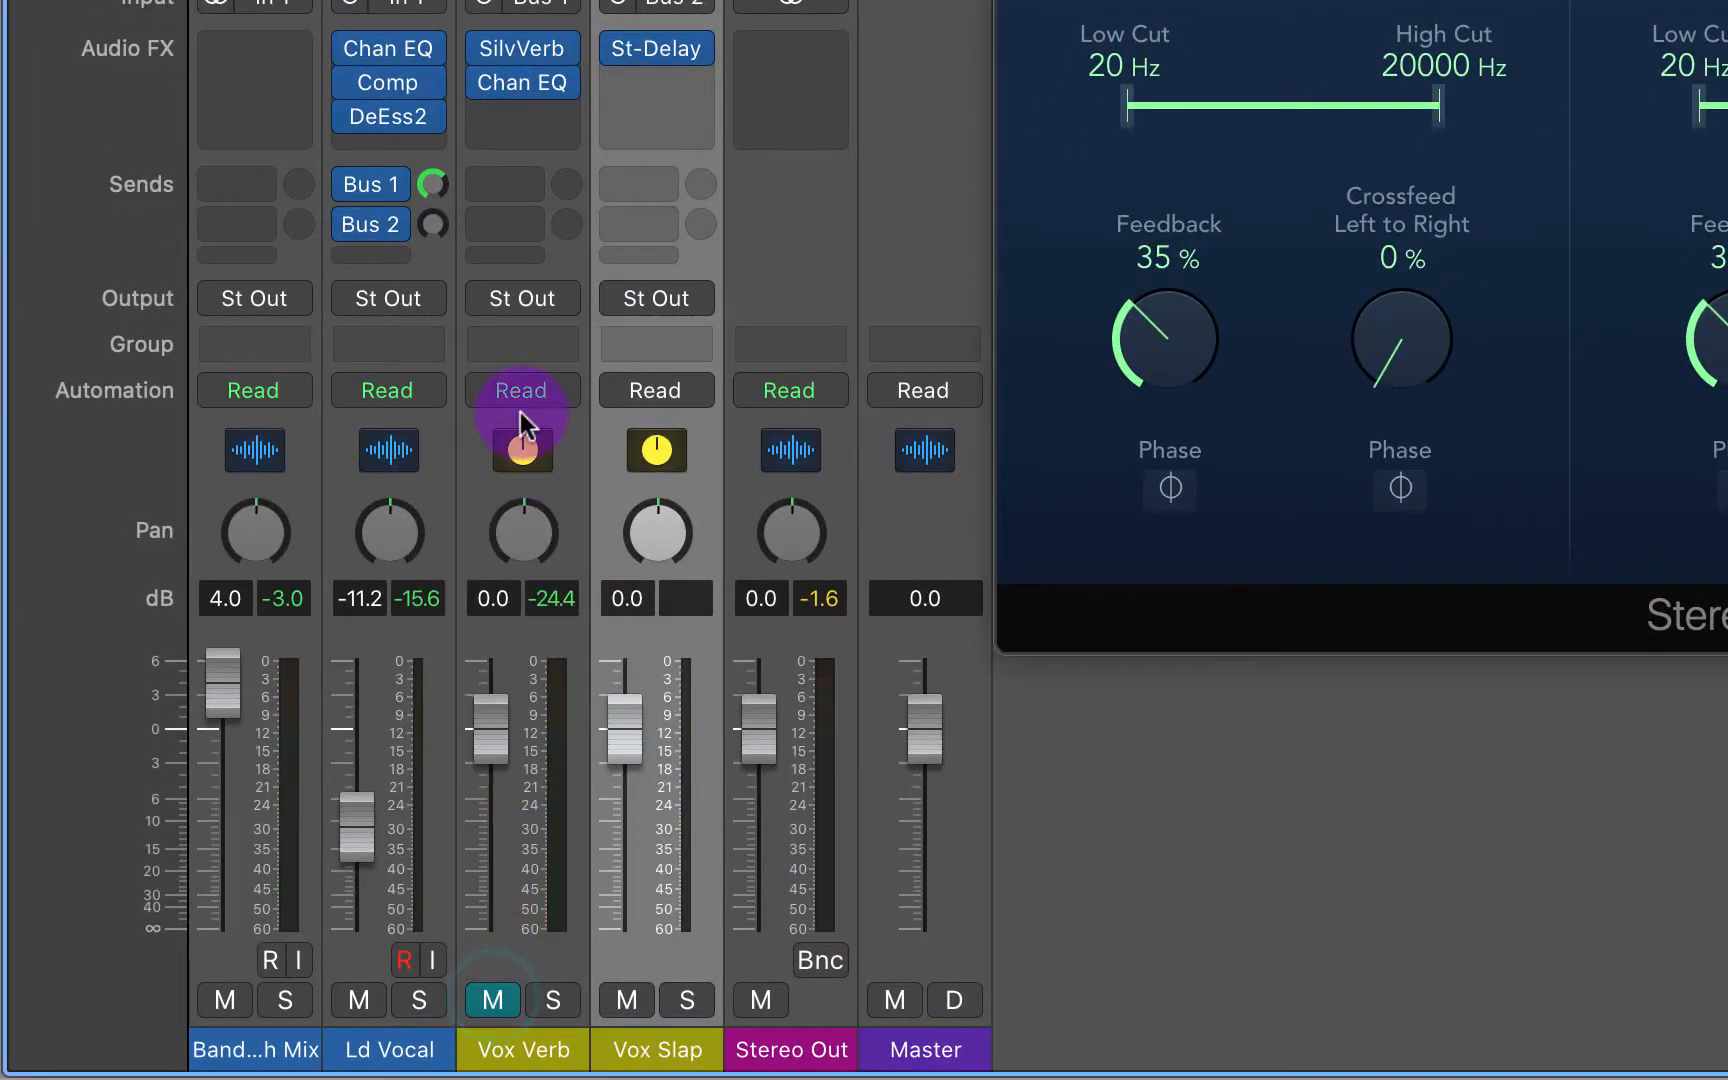
pyautogui.moveTo(432, 226); pyautogui.dragTo(400, 6)
pyautogui.press('space')
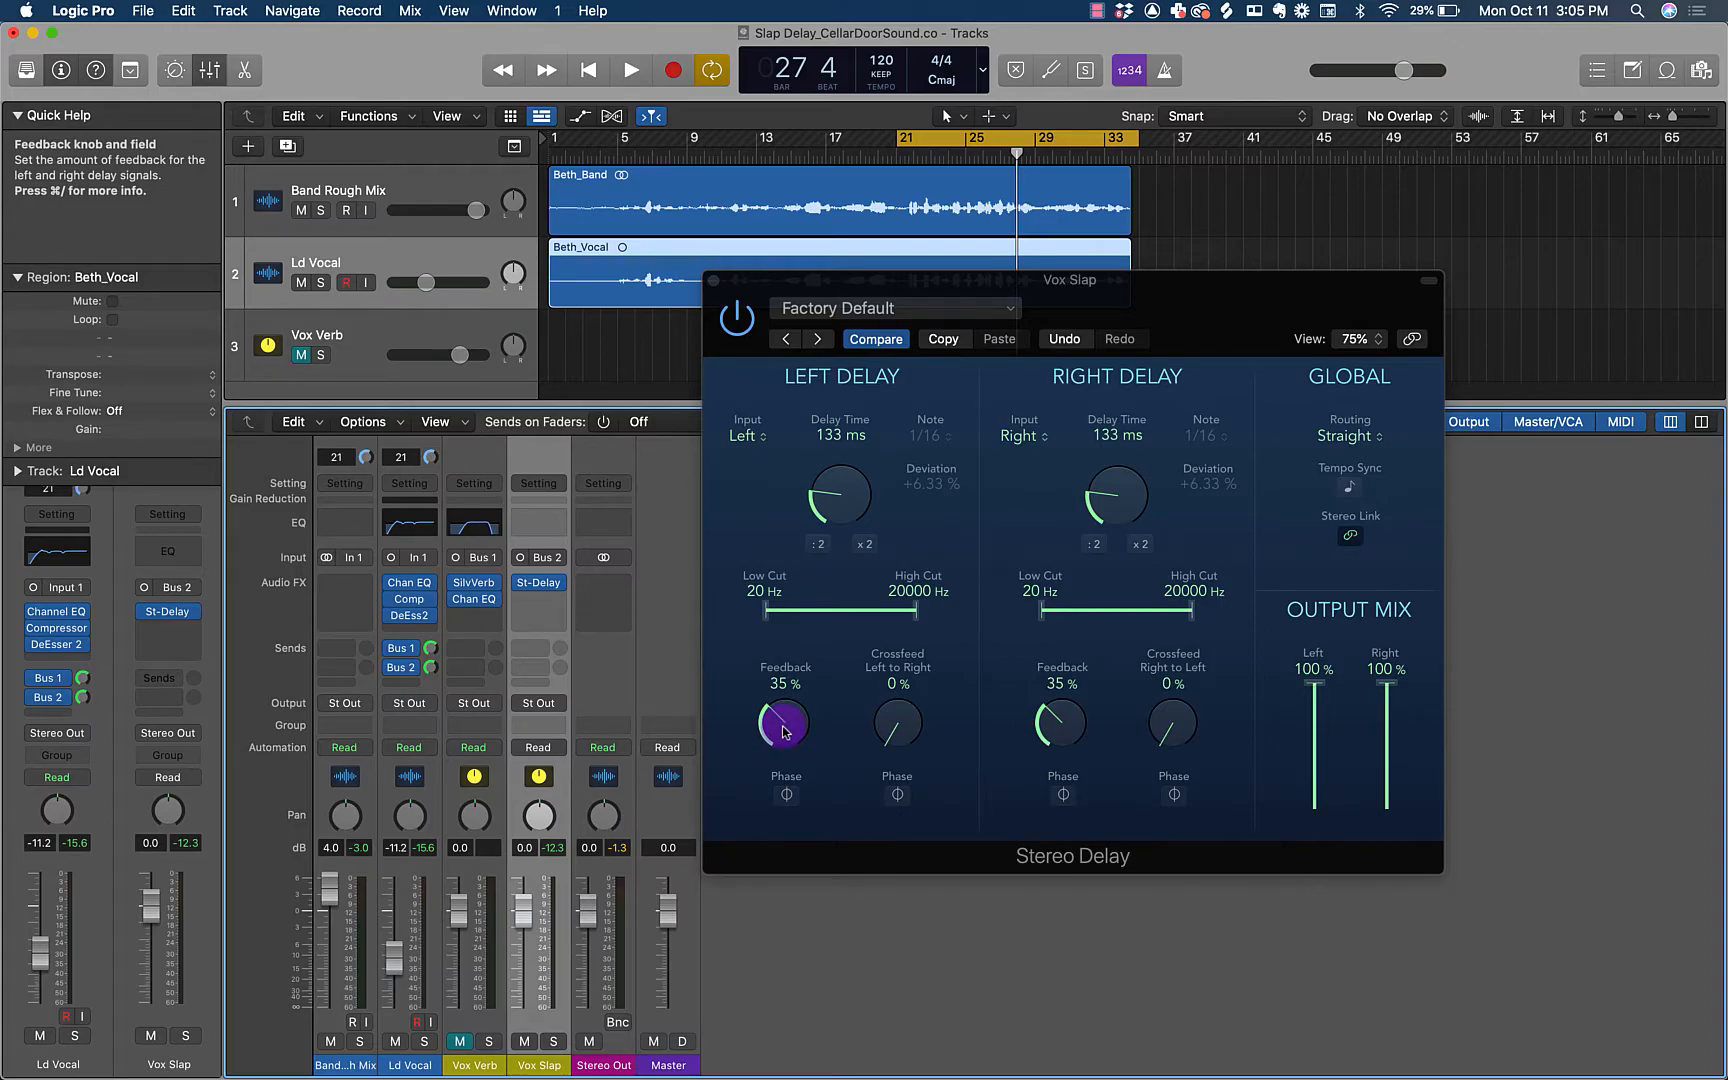
# Lower the linked delay feedback to 20 %, then raise it to 25 % while playing the mix
pyautogui.moveTo(778, 722); pyautogui.dragTo(776, 752)
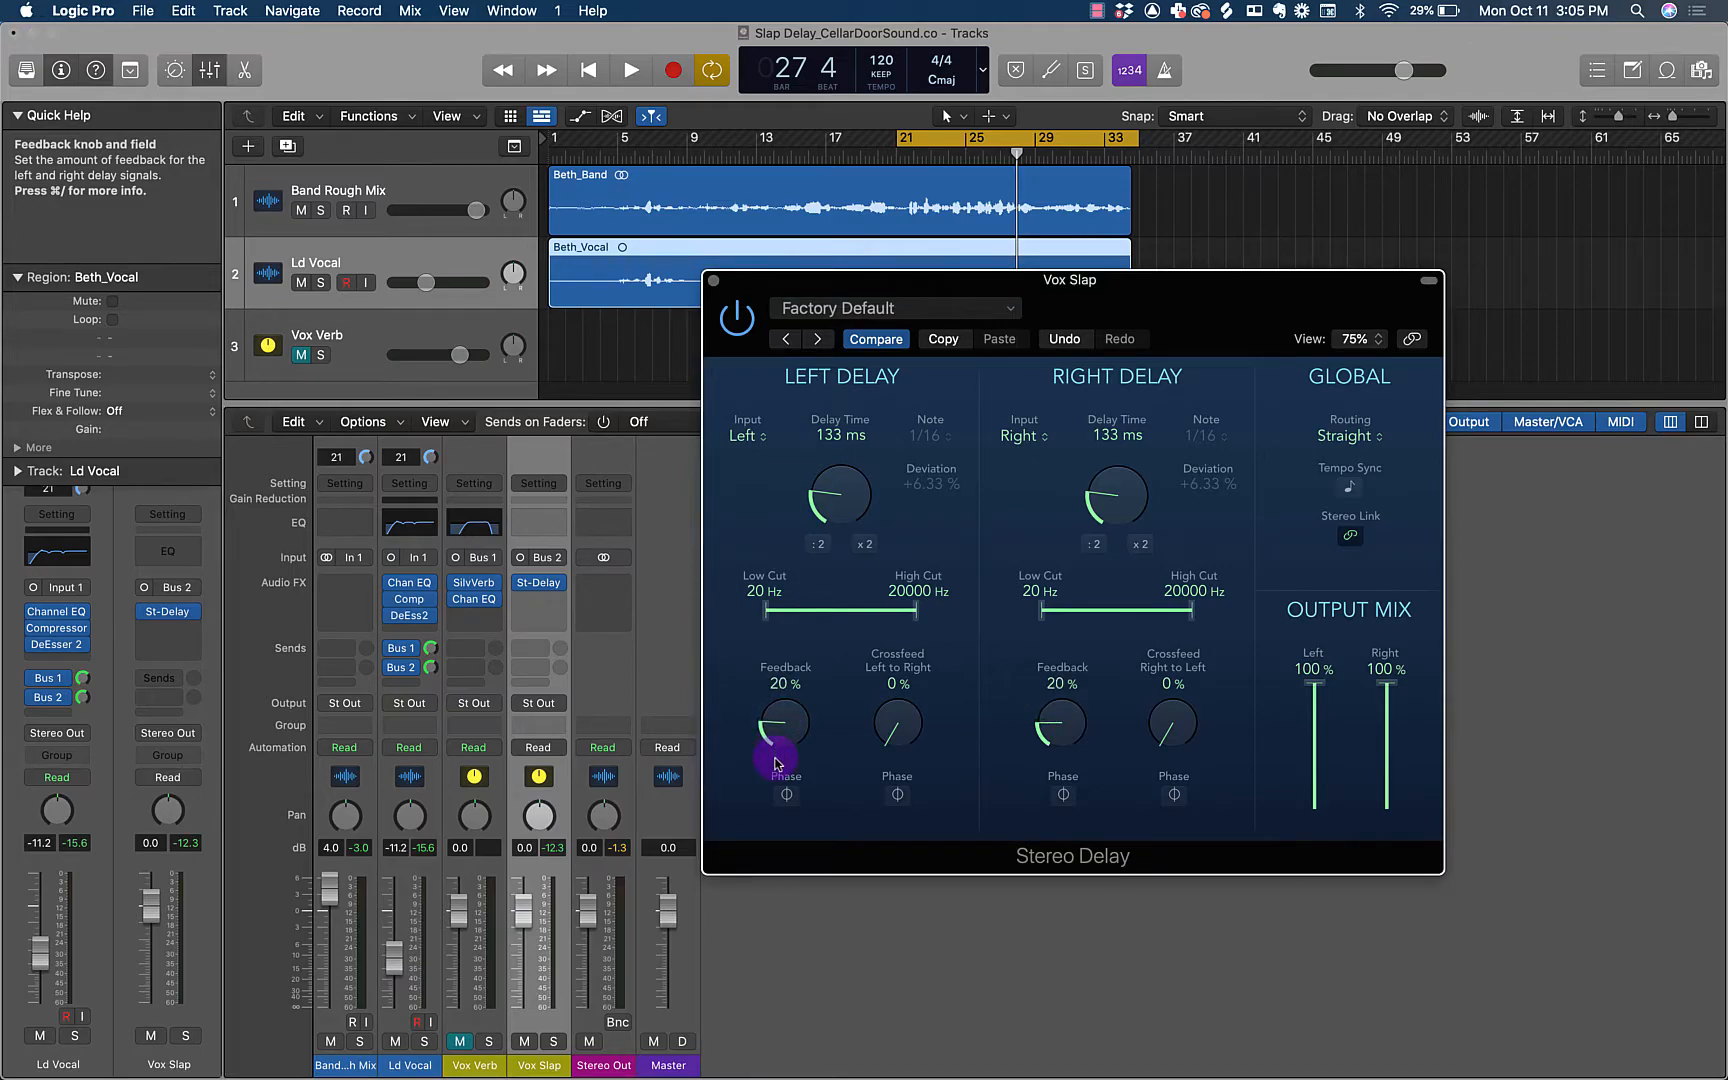
pyautogui.press('space')
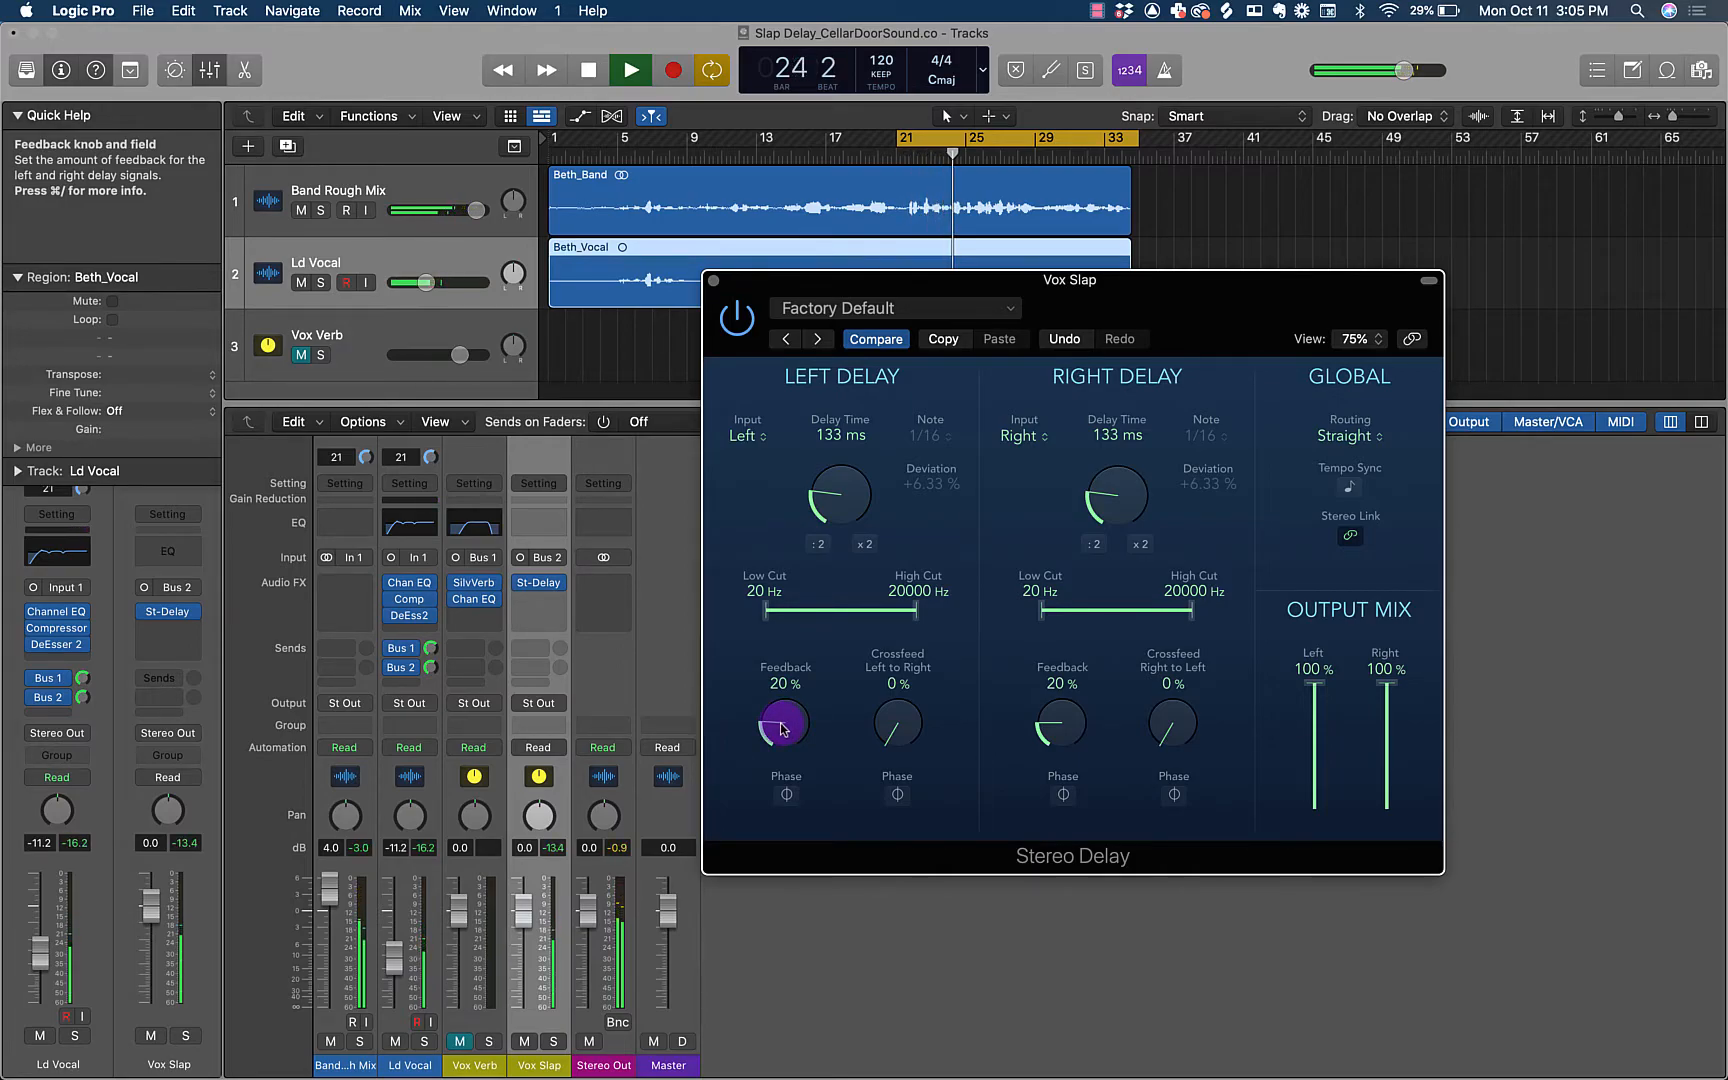
pyautogui.moveTo(781, 729); pyautogui.dragTo(783, 716)
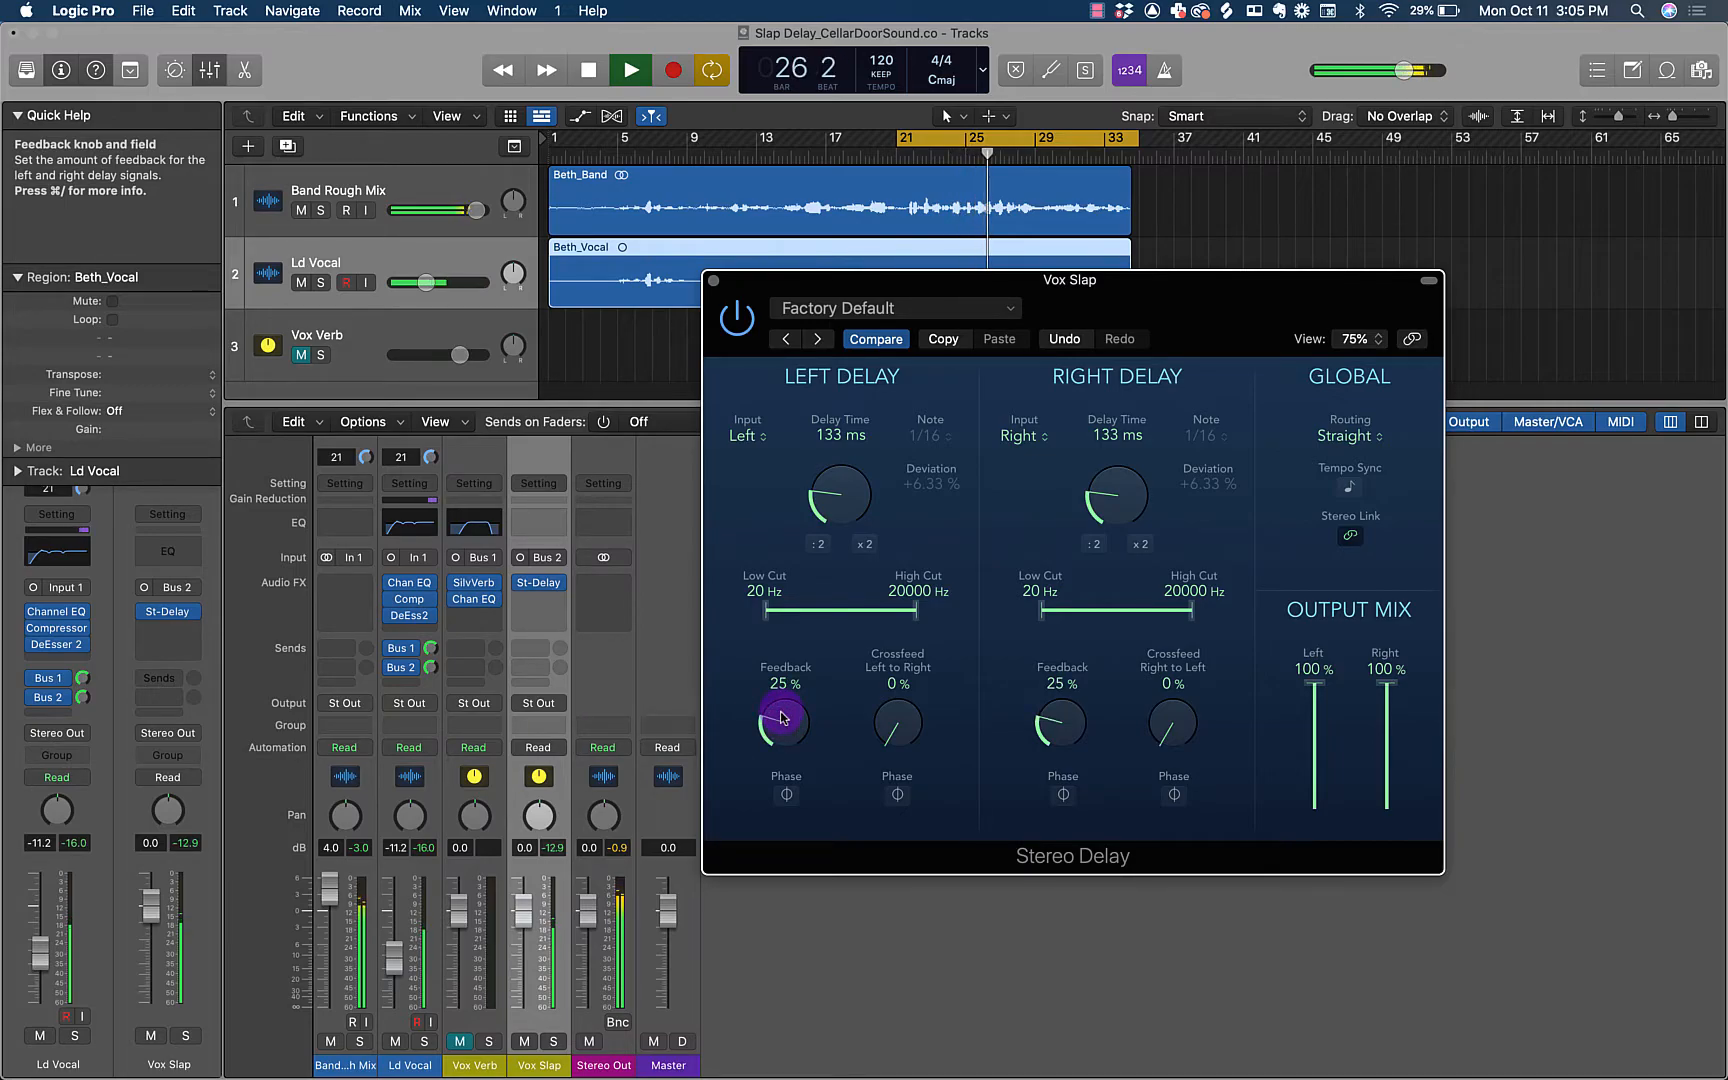
pyautogui.press('space')
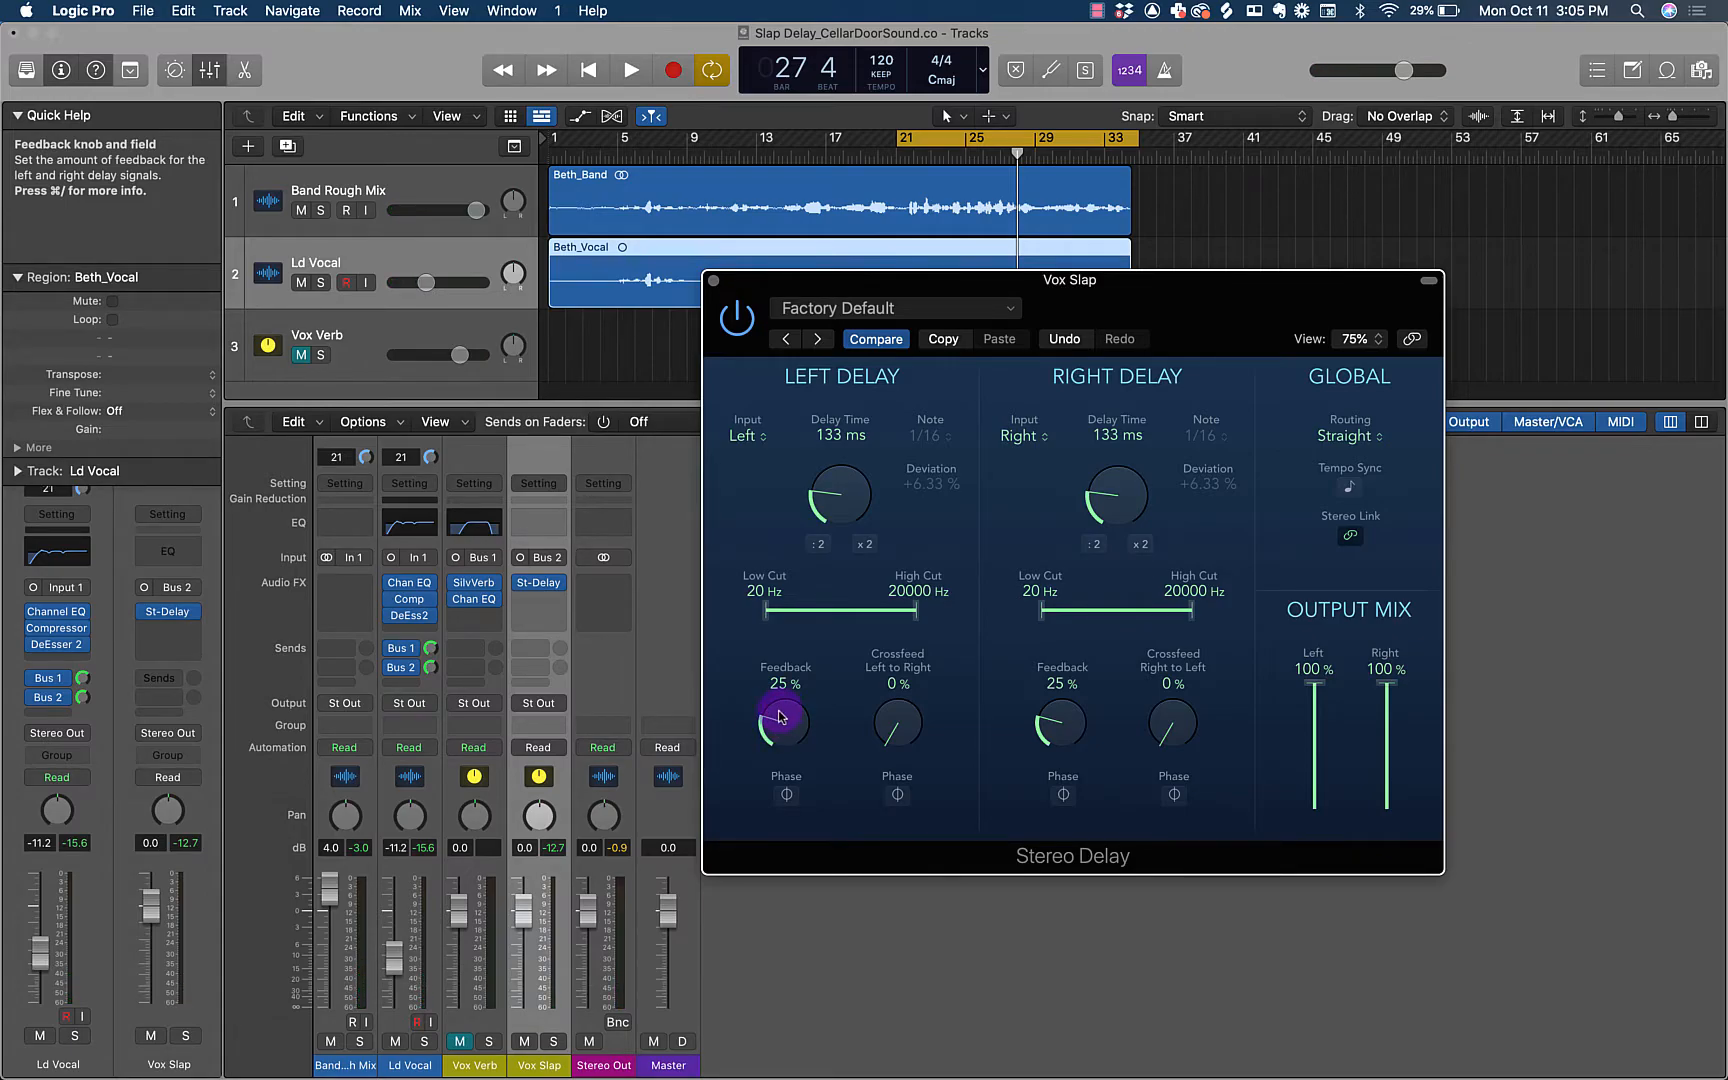
# Add a Channel EQ to Vox Slap with a low cut at 252 Hz, and close the Stereo Delay window
pyautogui.press('e')
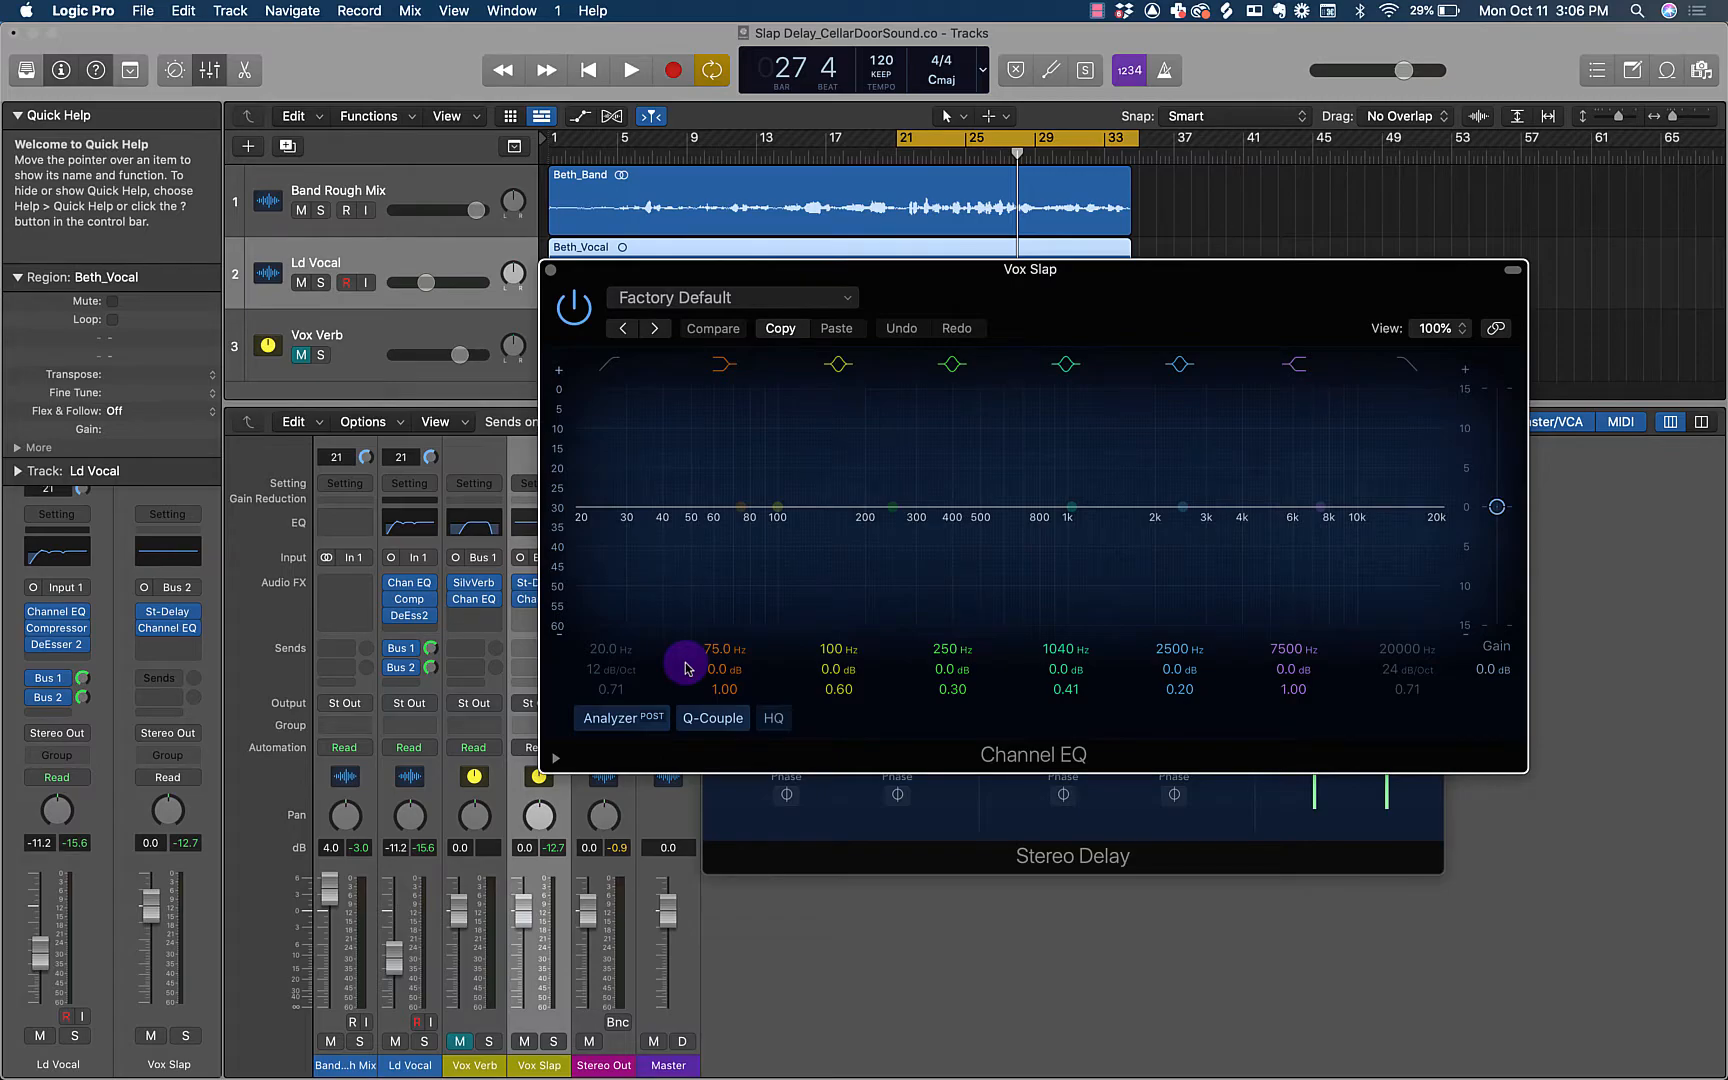
pyautogui.click(965, 826)
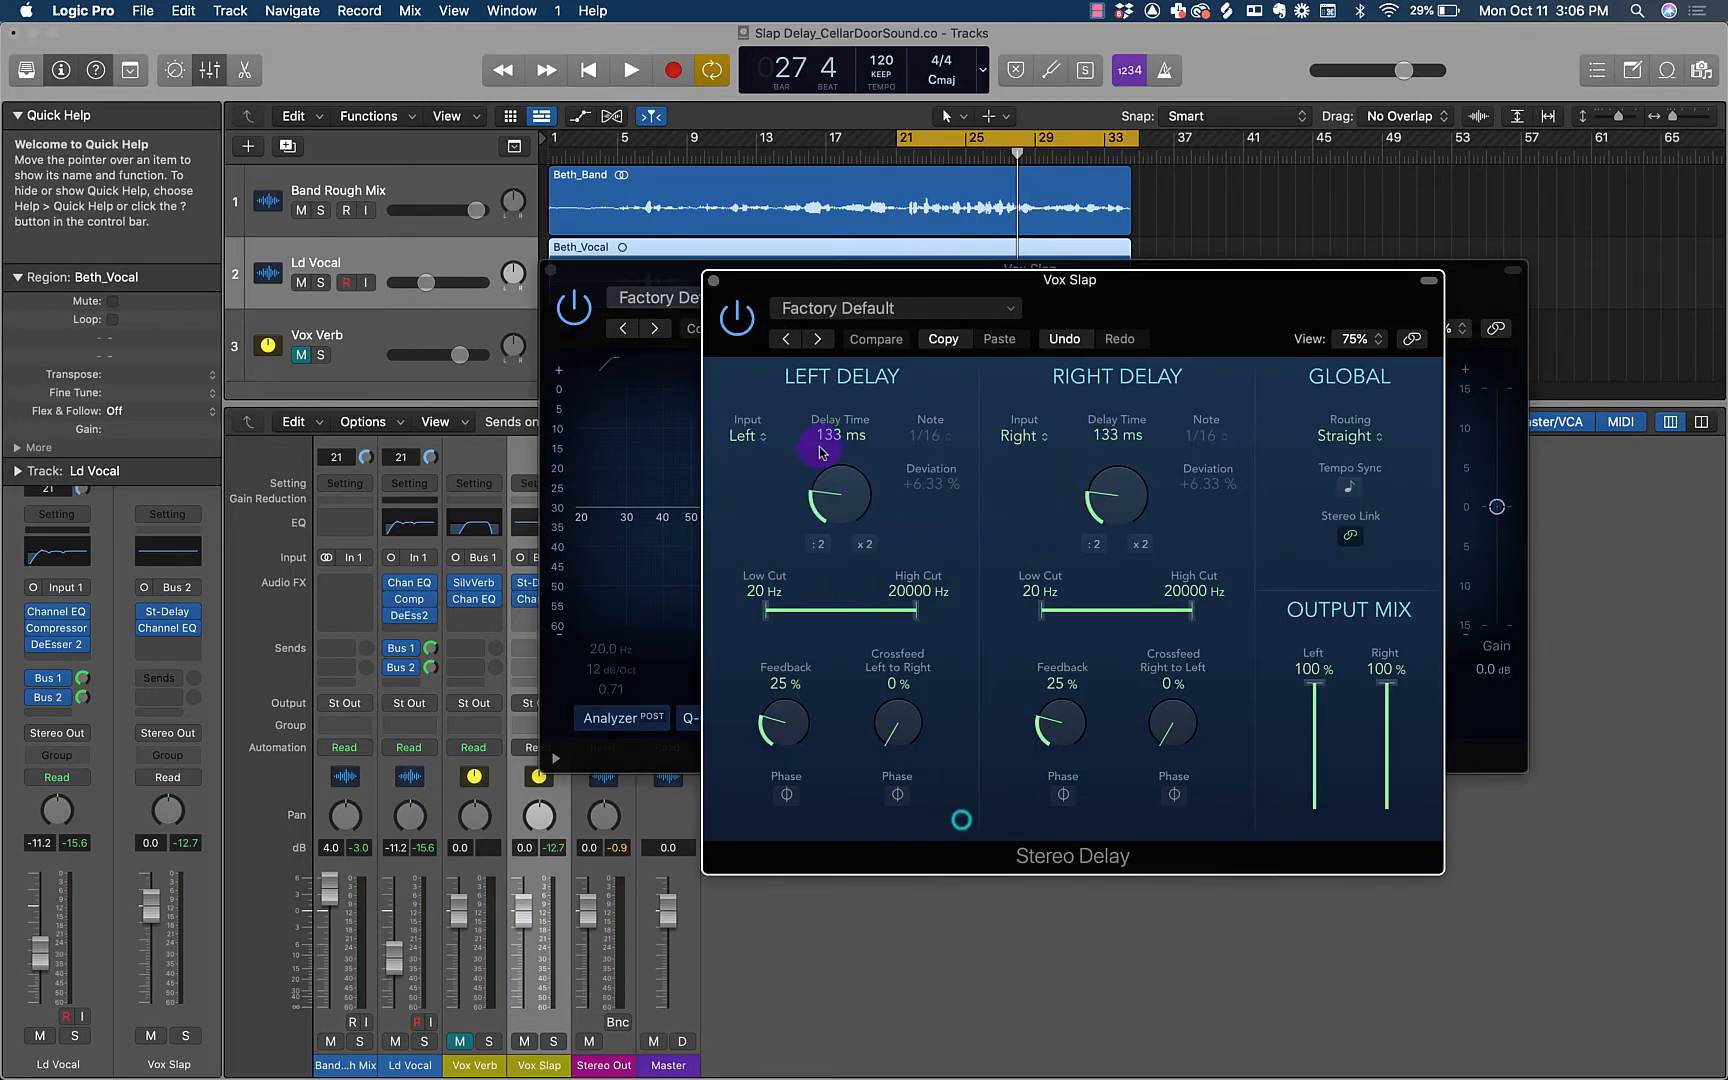
pyautogui.click(717, 288)
pyautogui.moveTo(756, 272); pyautogui.dragTo(822, 275)
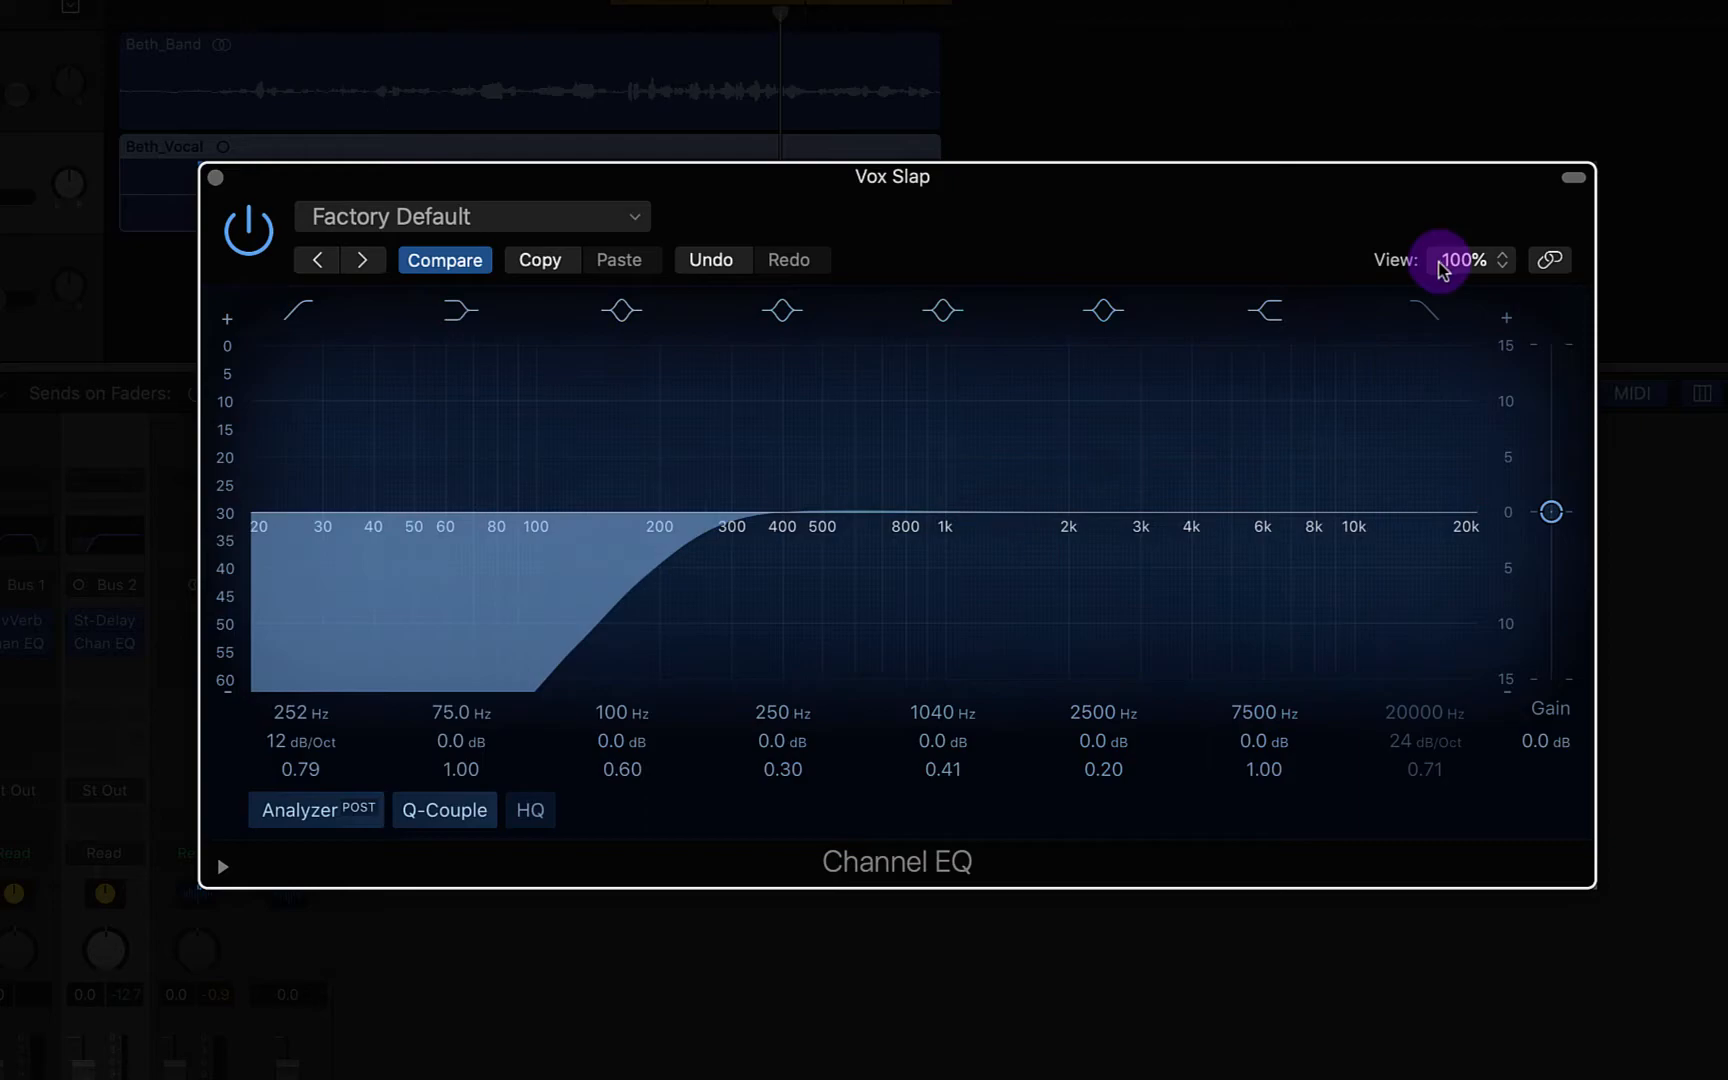
# In the Vox Slap Channel EQ, enable a high cut at 4960 Hz and raise the low cut to 302 Hz during playback
pyautogui.click(1463, 352)
pyautogui.moveTo(1469, 542); pyautogui.dragTo(1326, 553)
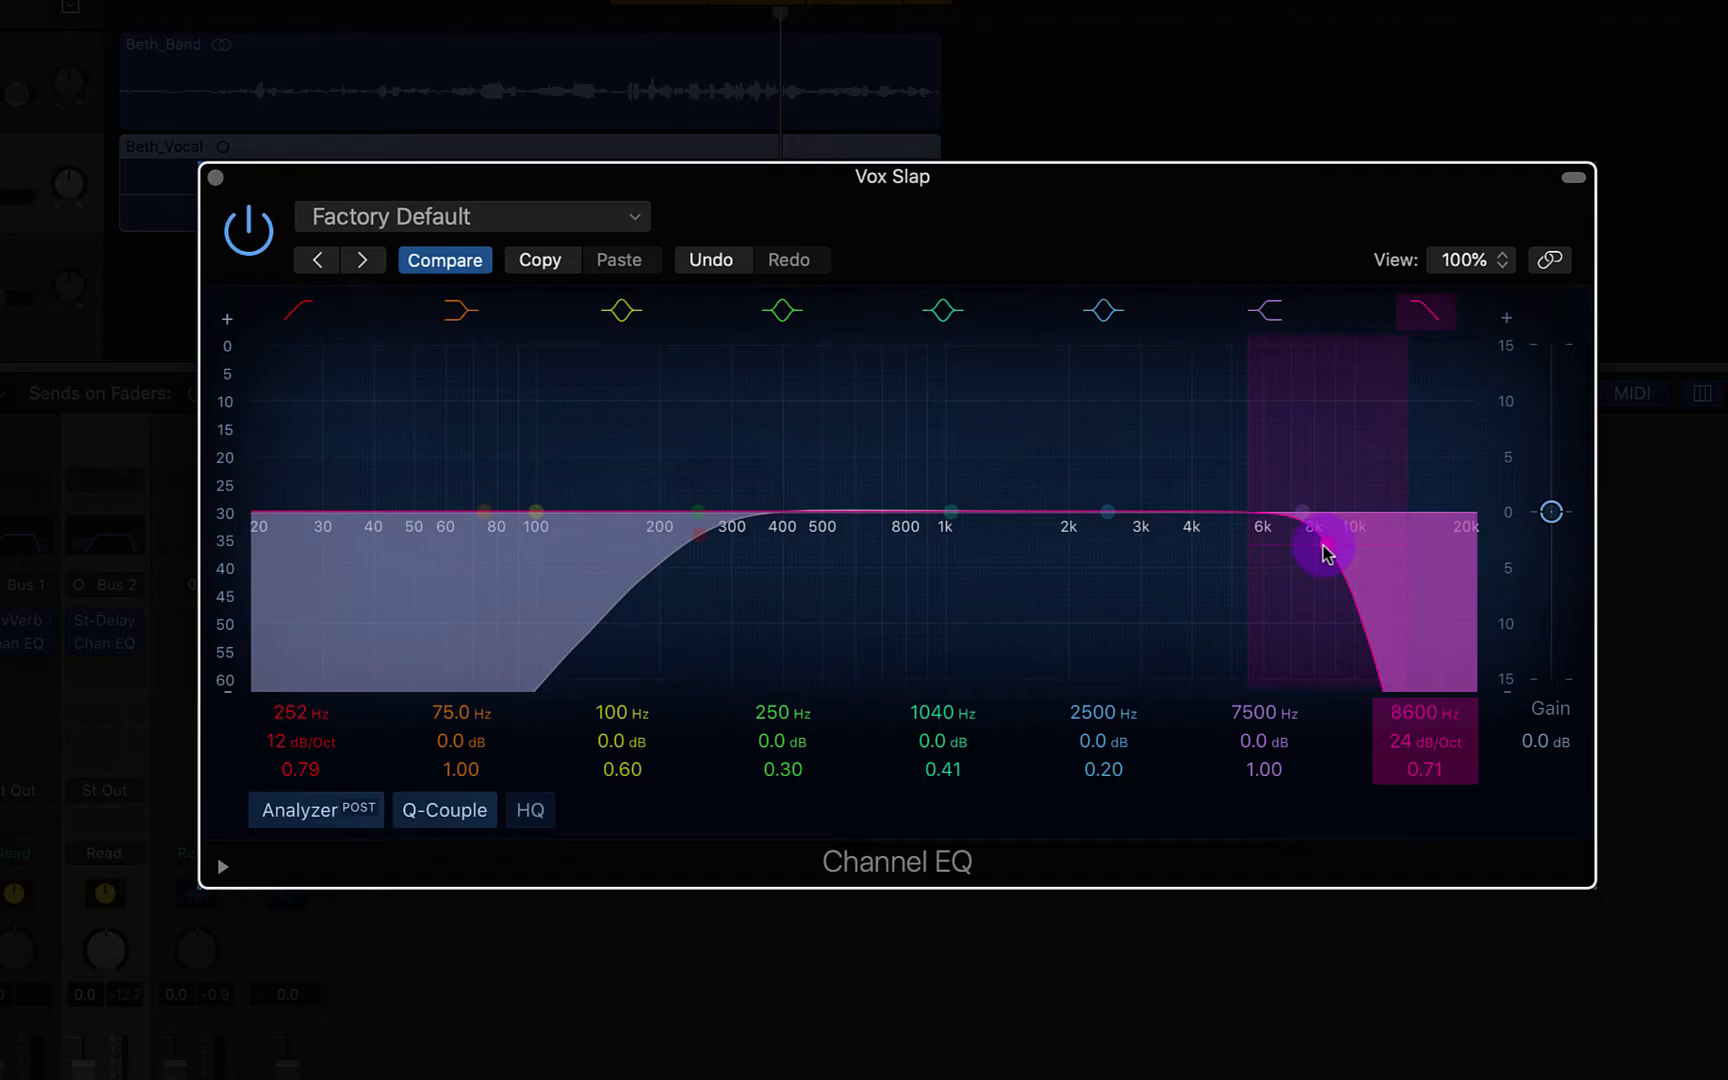
pyautogui.moveTo(1323, 552); pyautogui.dragTo(1231, 553)
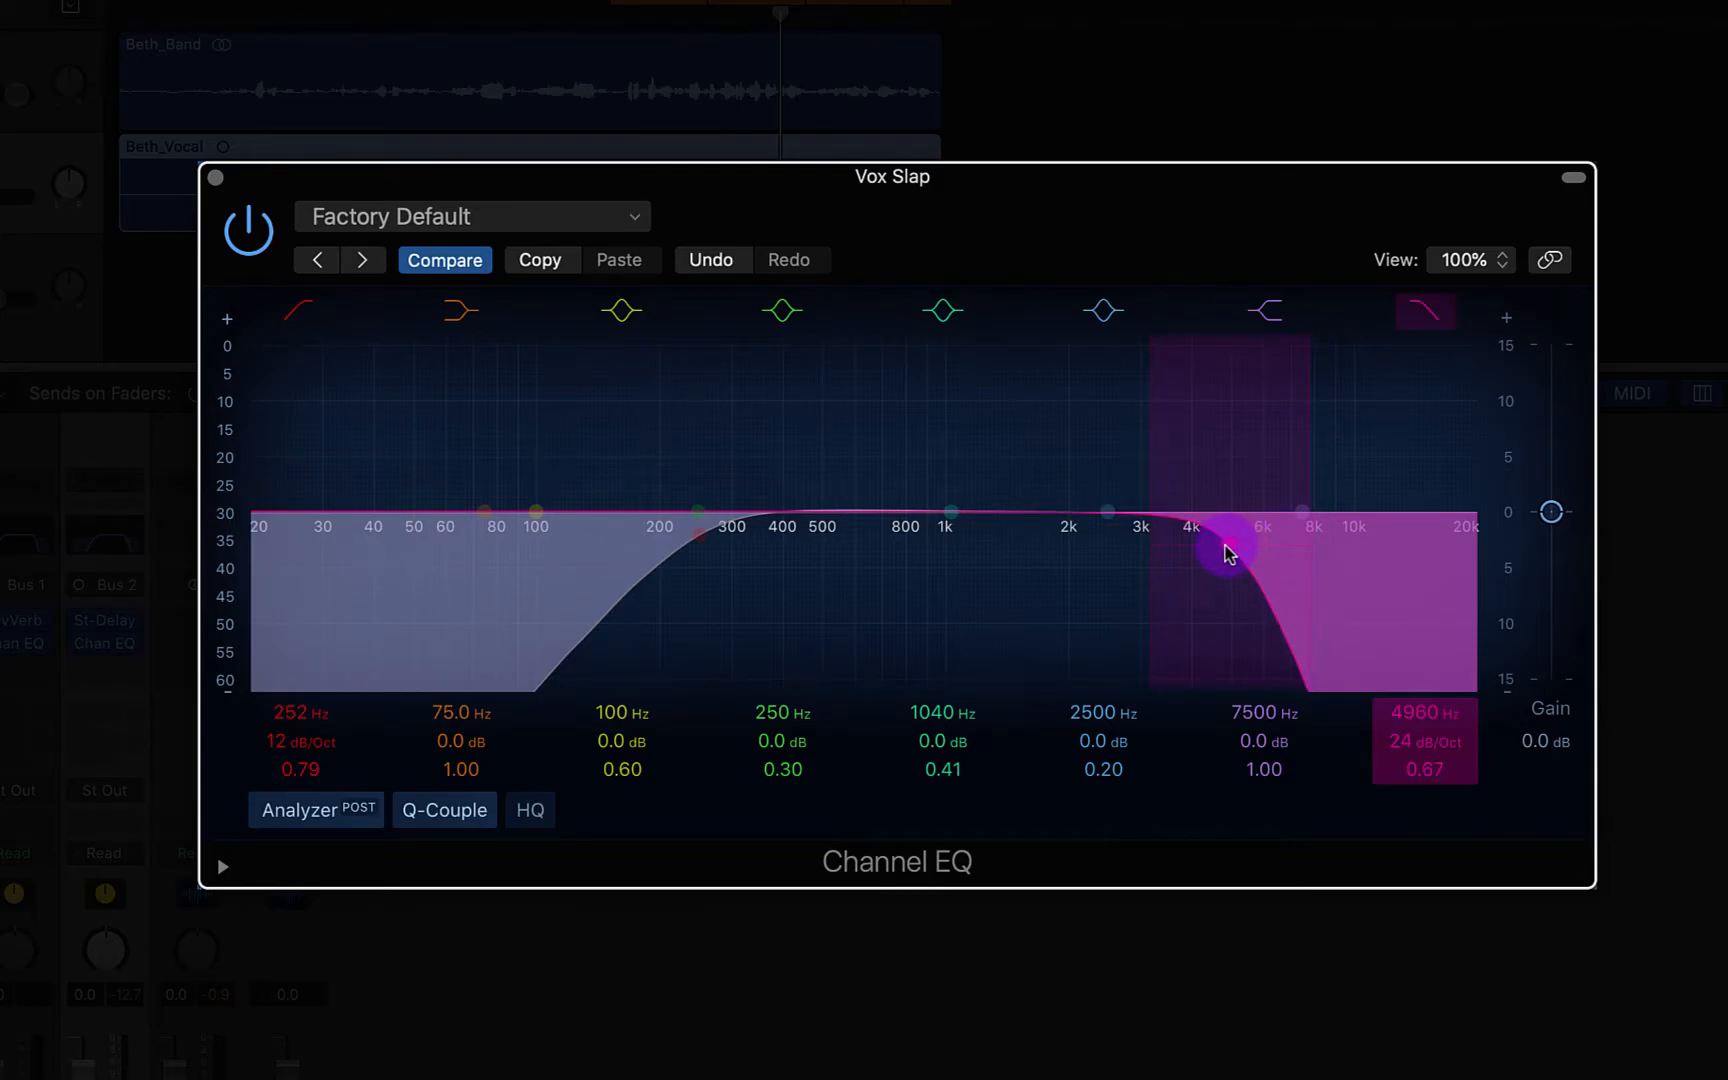
pyautogui.click(846, 641)
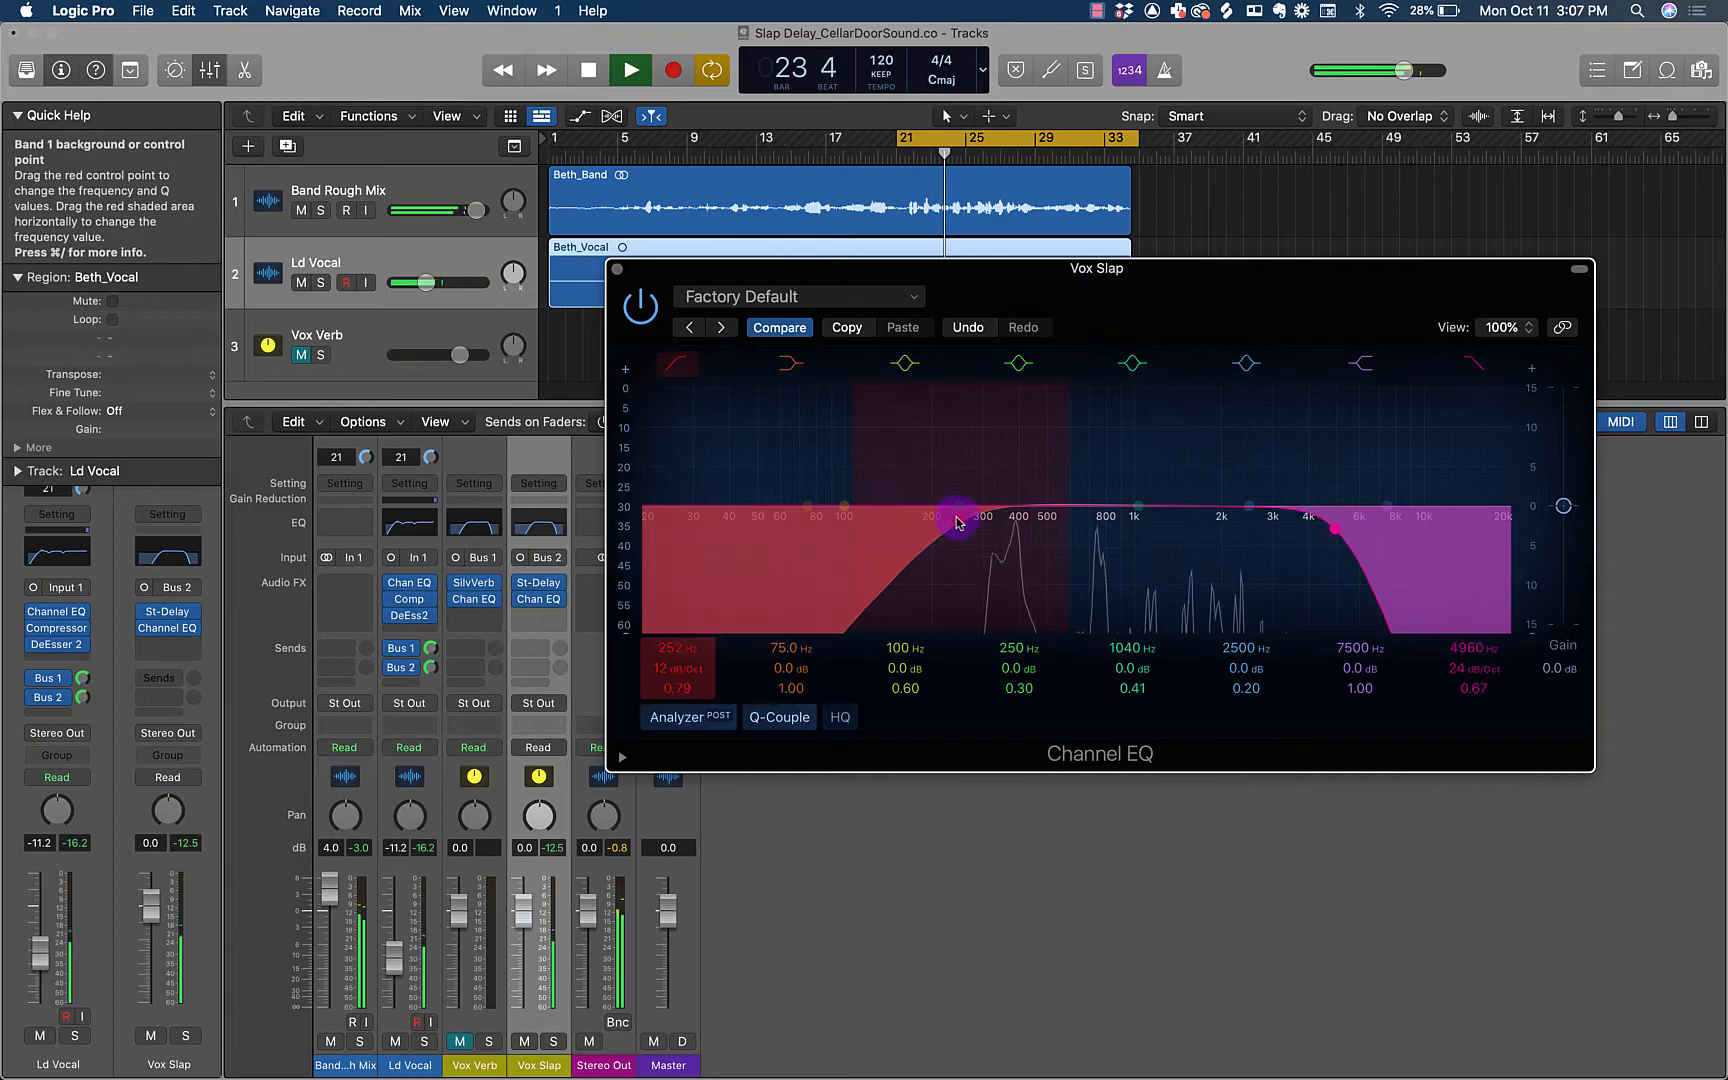
pyautogui.moveTo(958, 527); pyautogui.dragTo(983, 527)
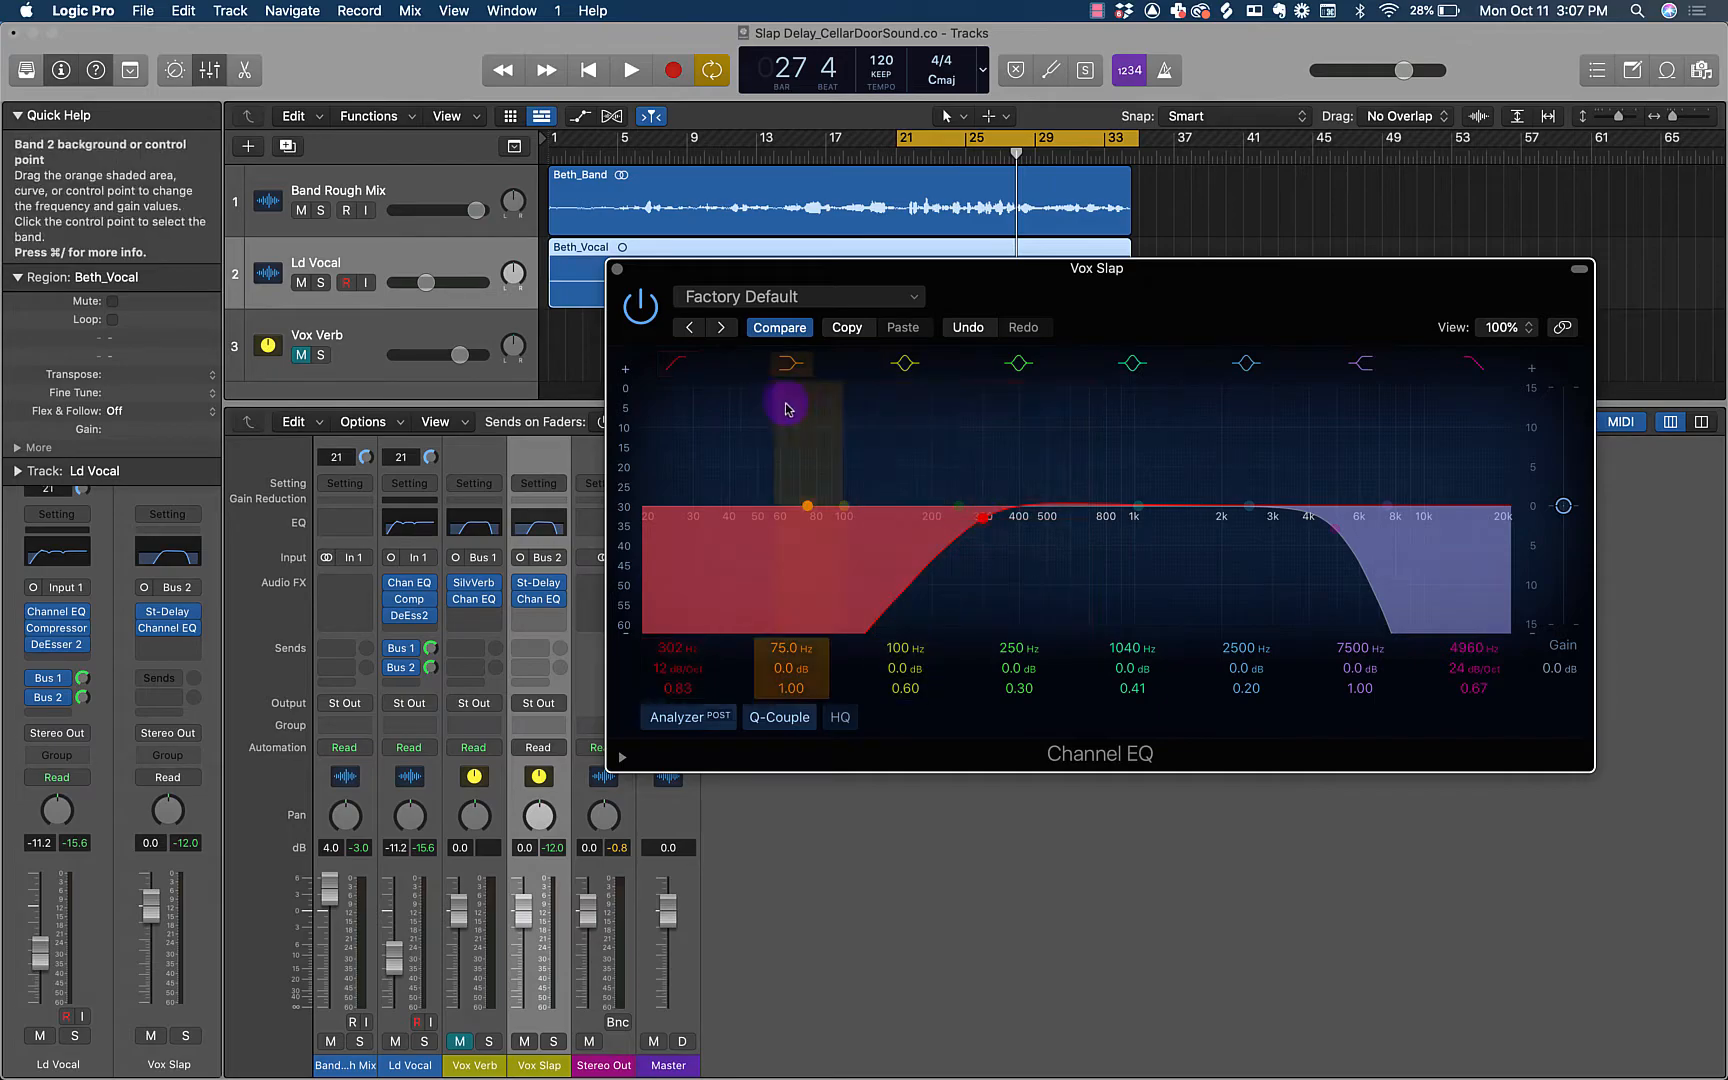
# Compare the slap delay in the mix with the Channel EQ bypassed and active, and close the EQ window
pyautogui.click(640, 306)
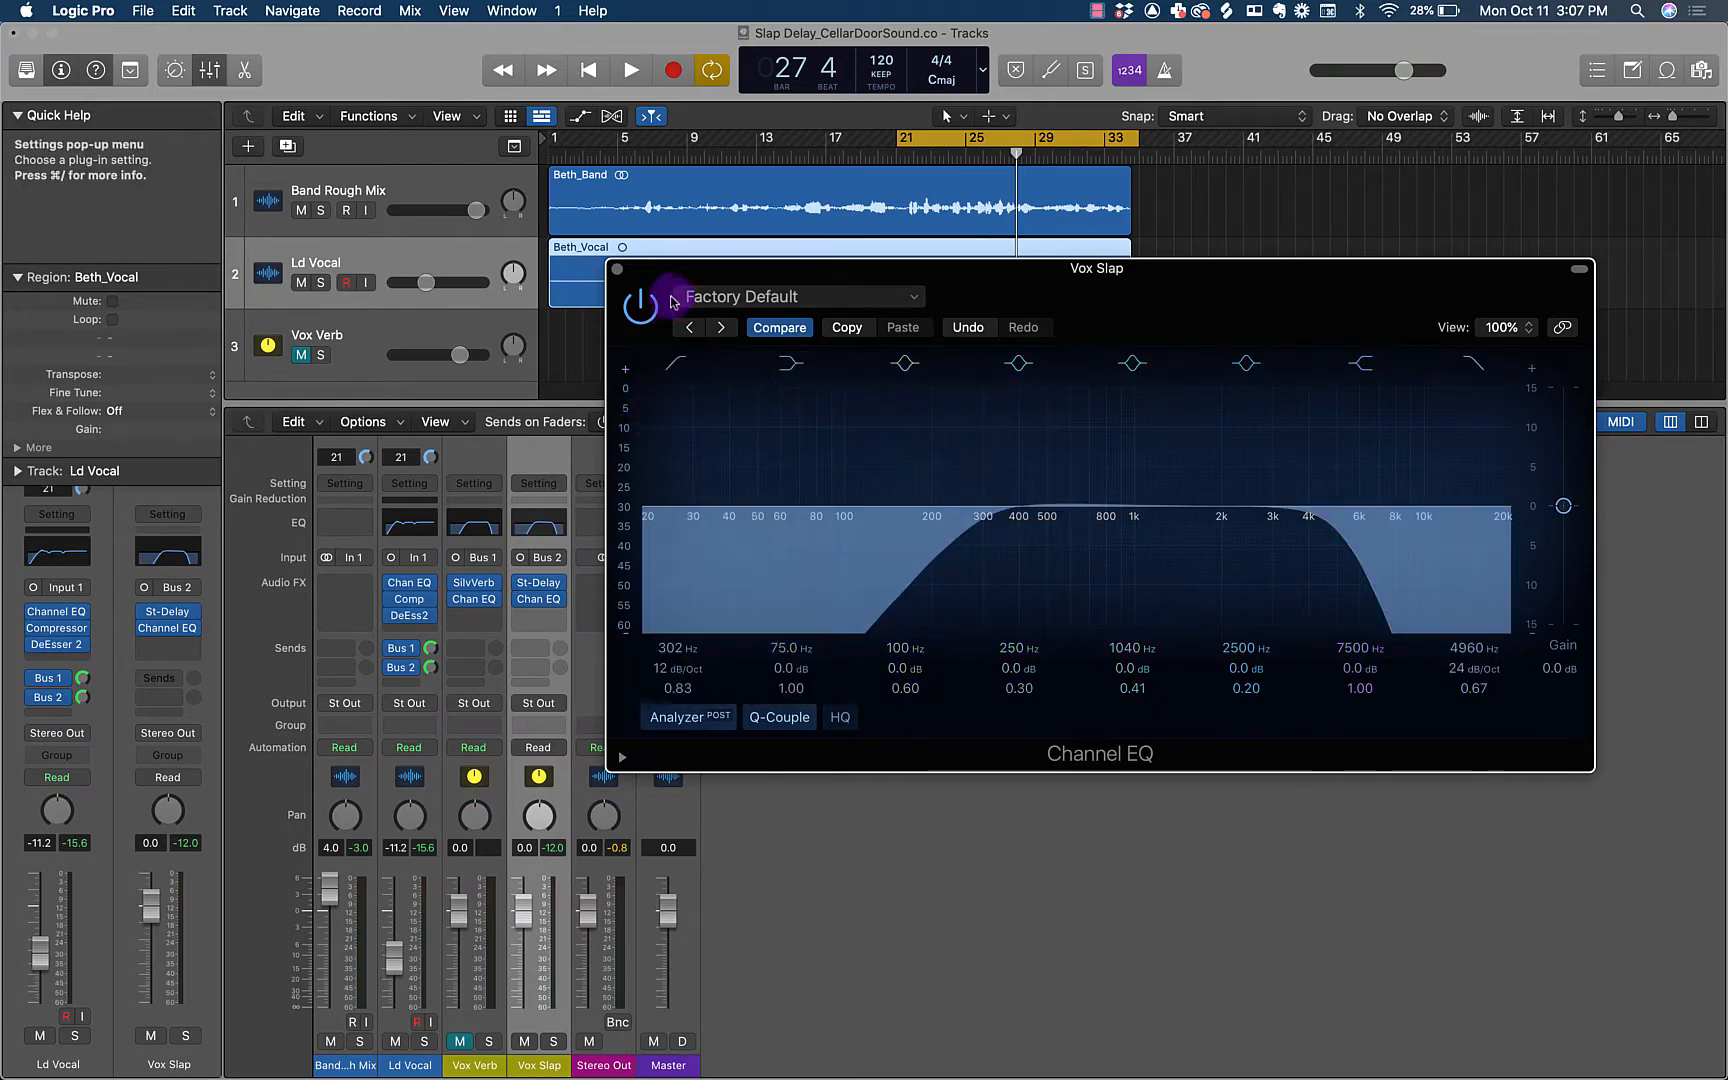
pyautogui.press('space')
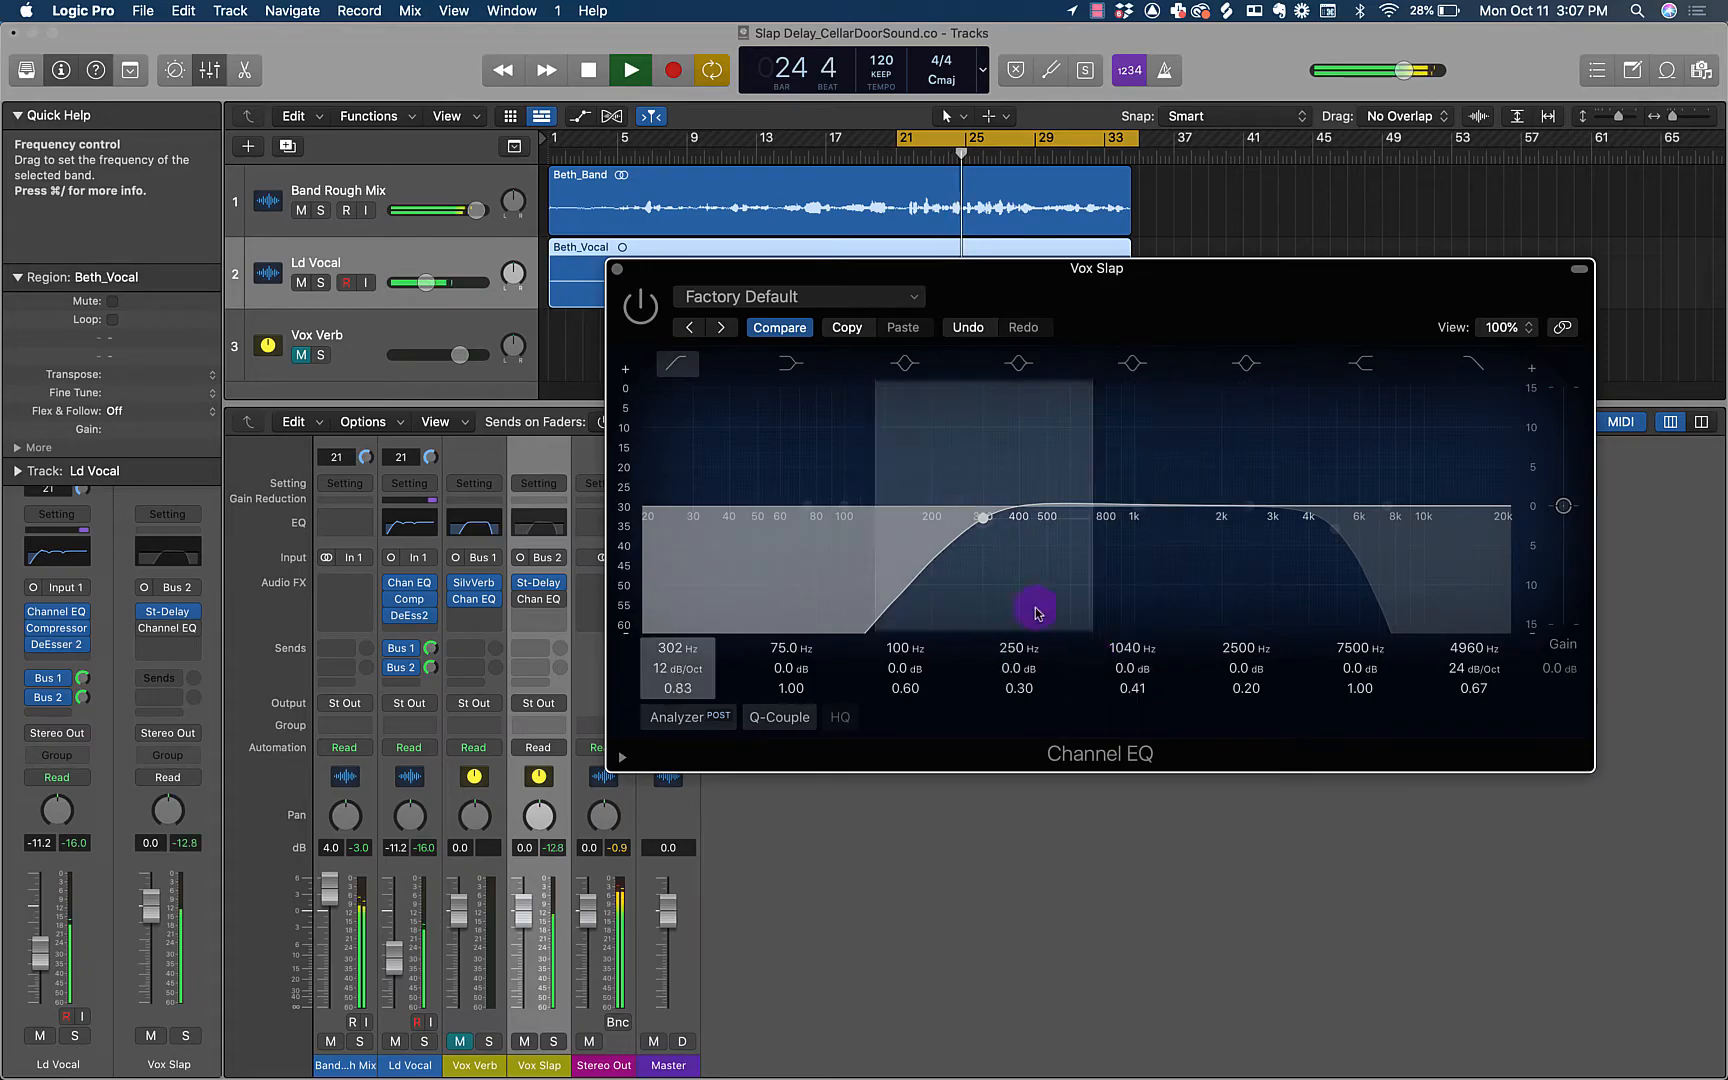
pyautogui.press('space')
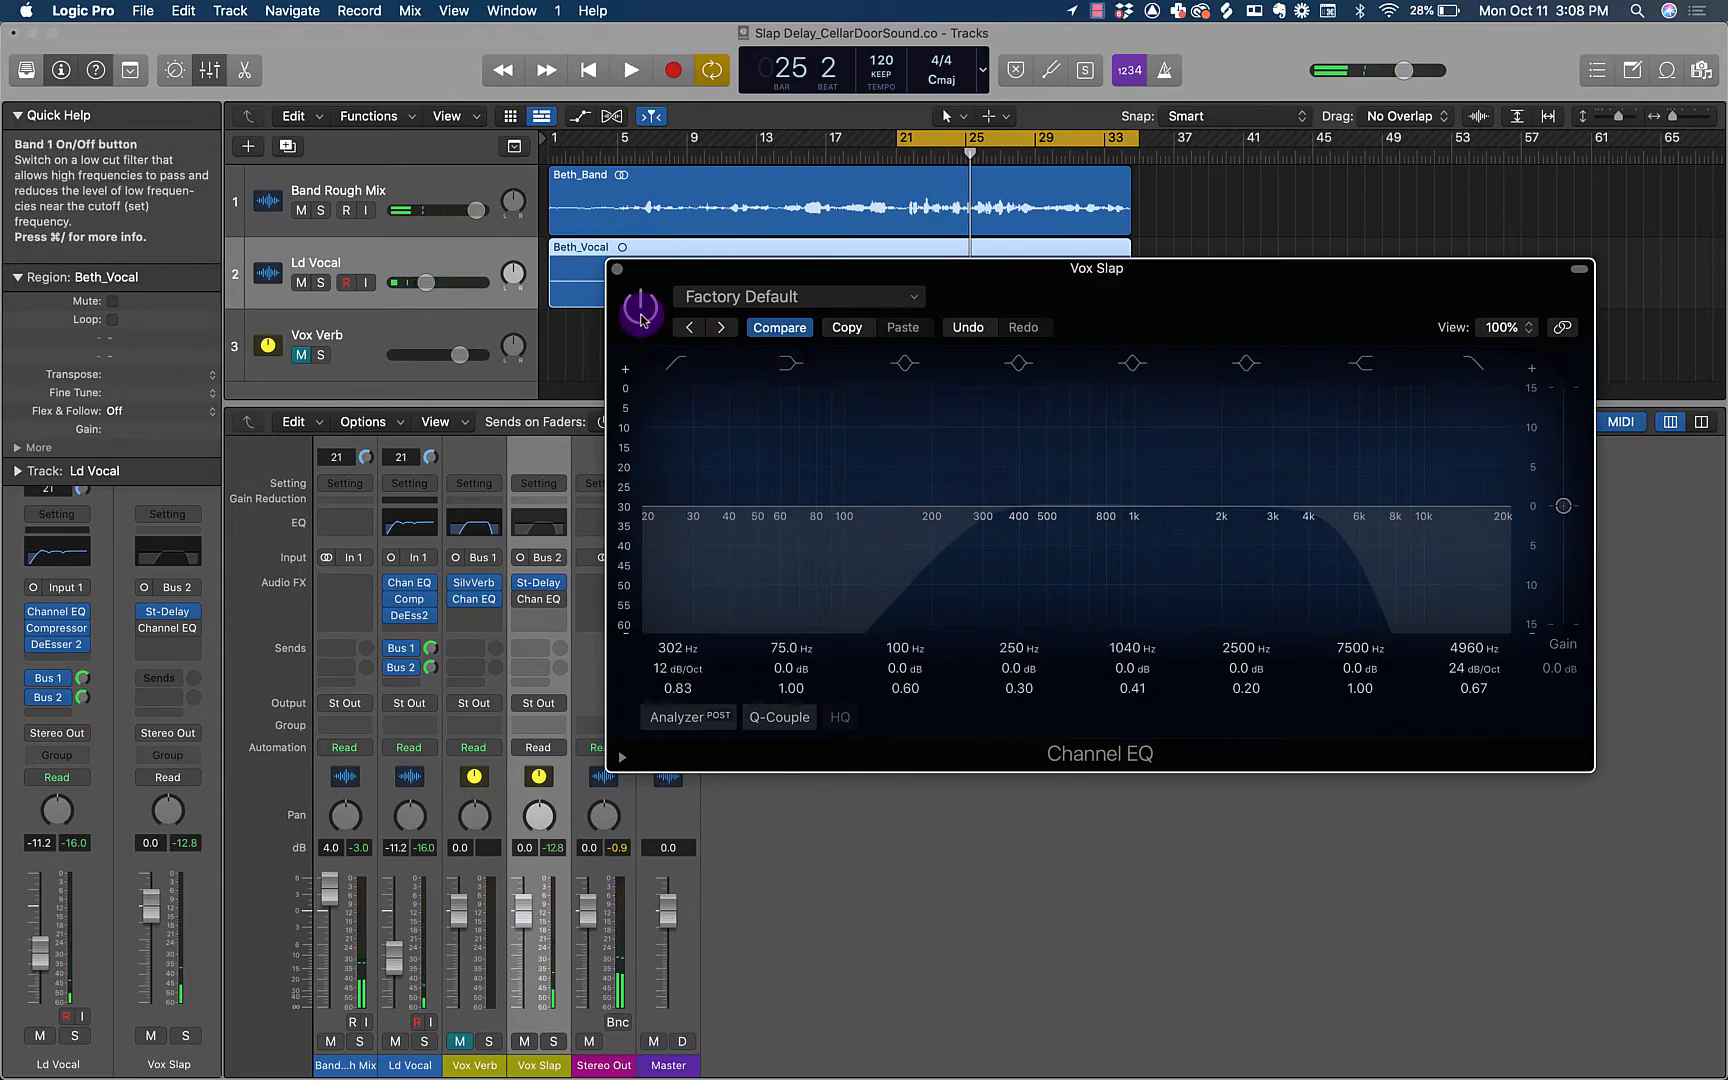
pyautogui.click(641, 313)
pyautogui.press('space')
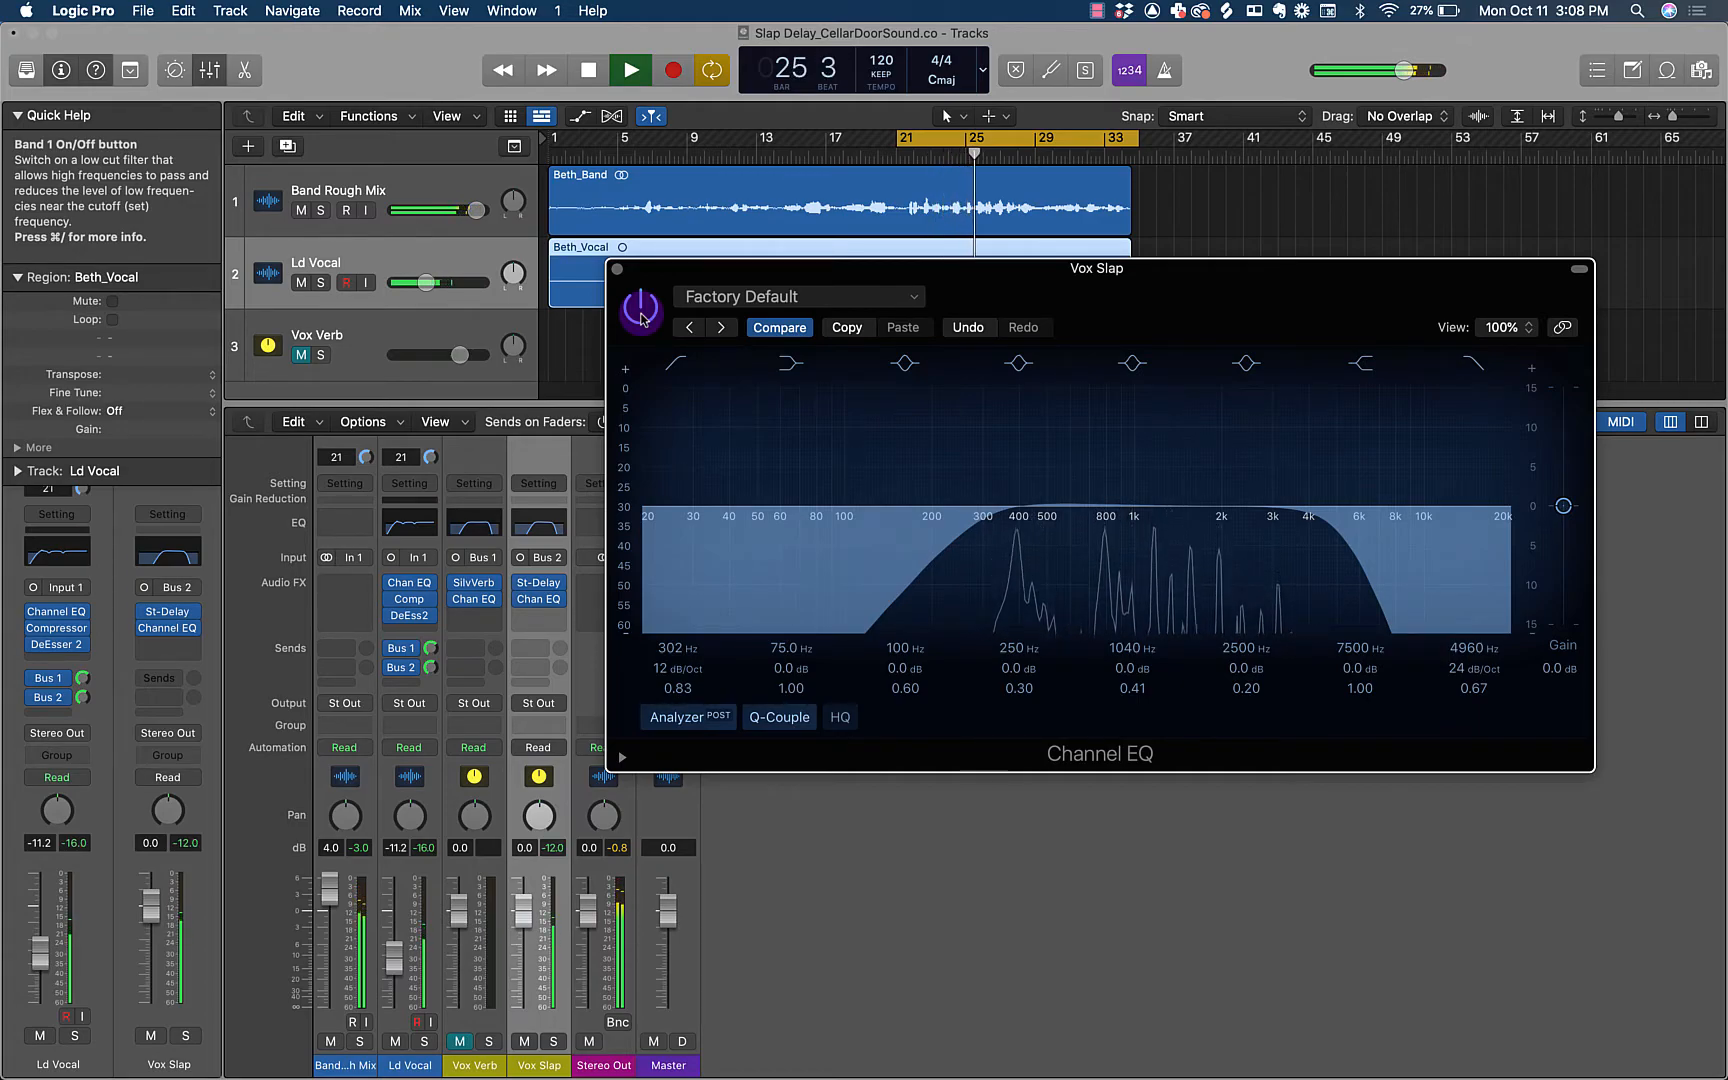
pyautogui.press('space')
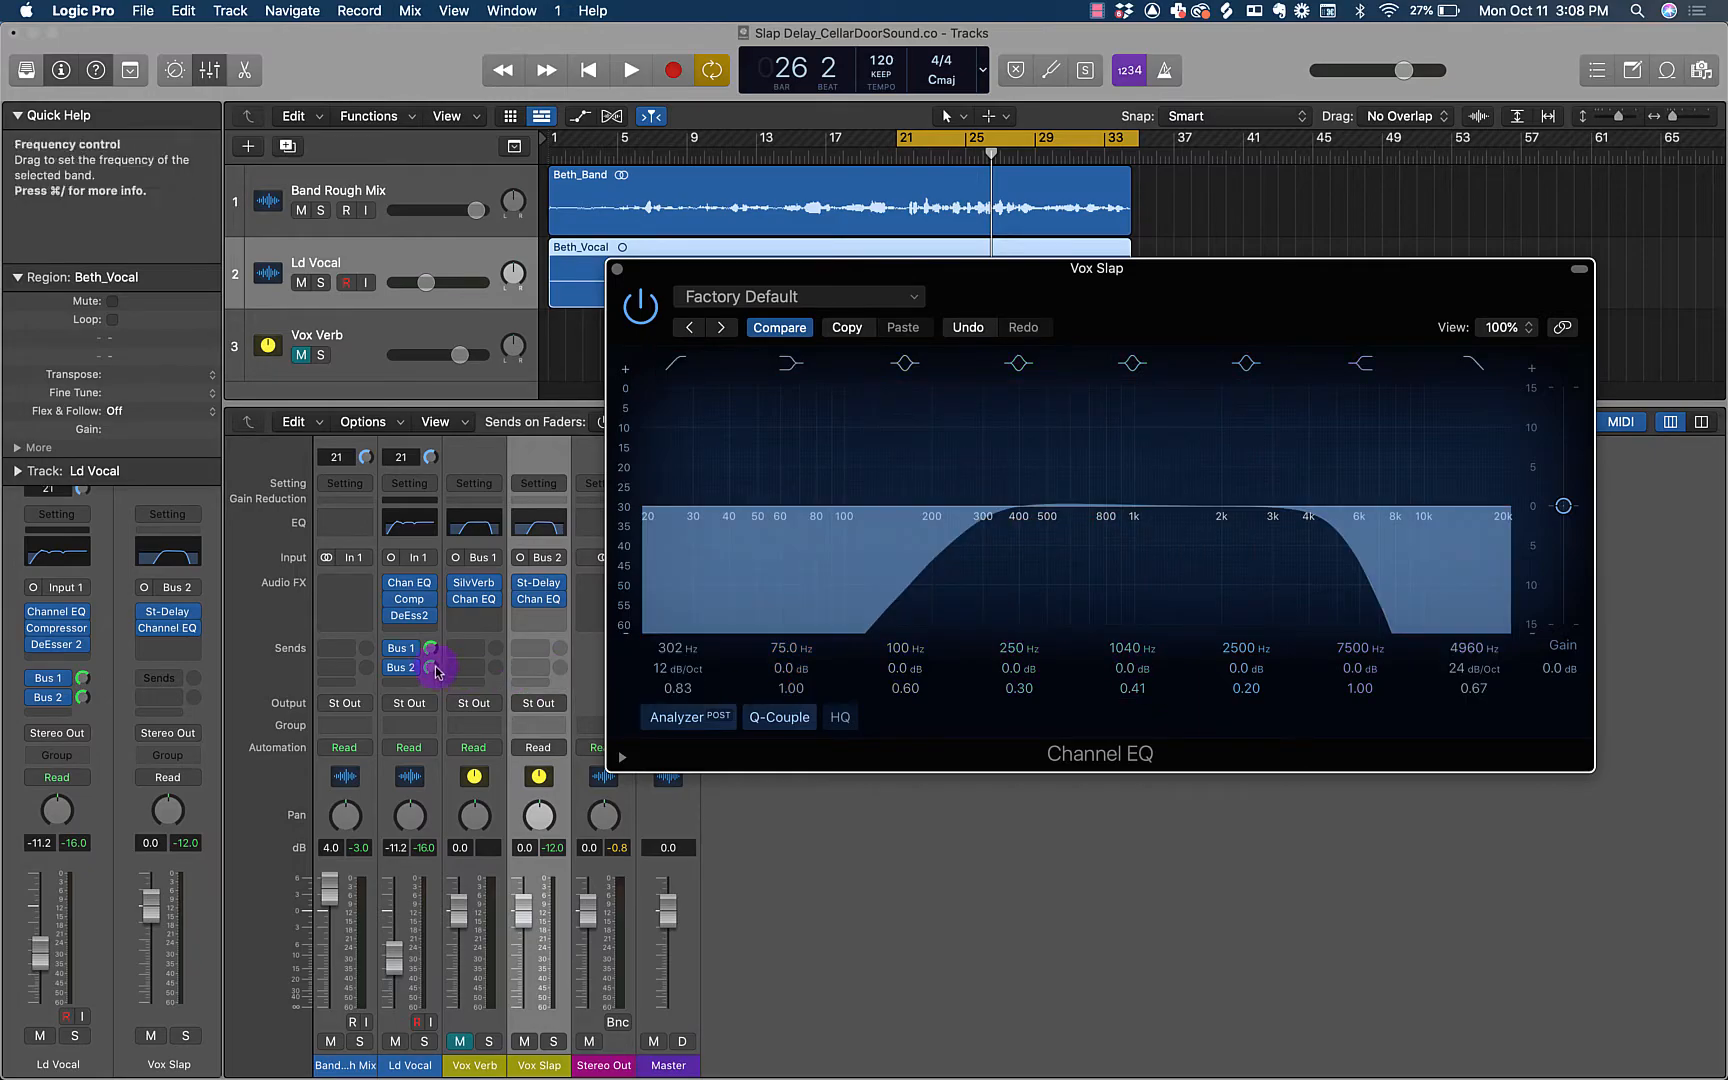
pyautogui.click(617, 271)
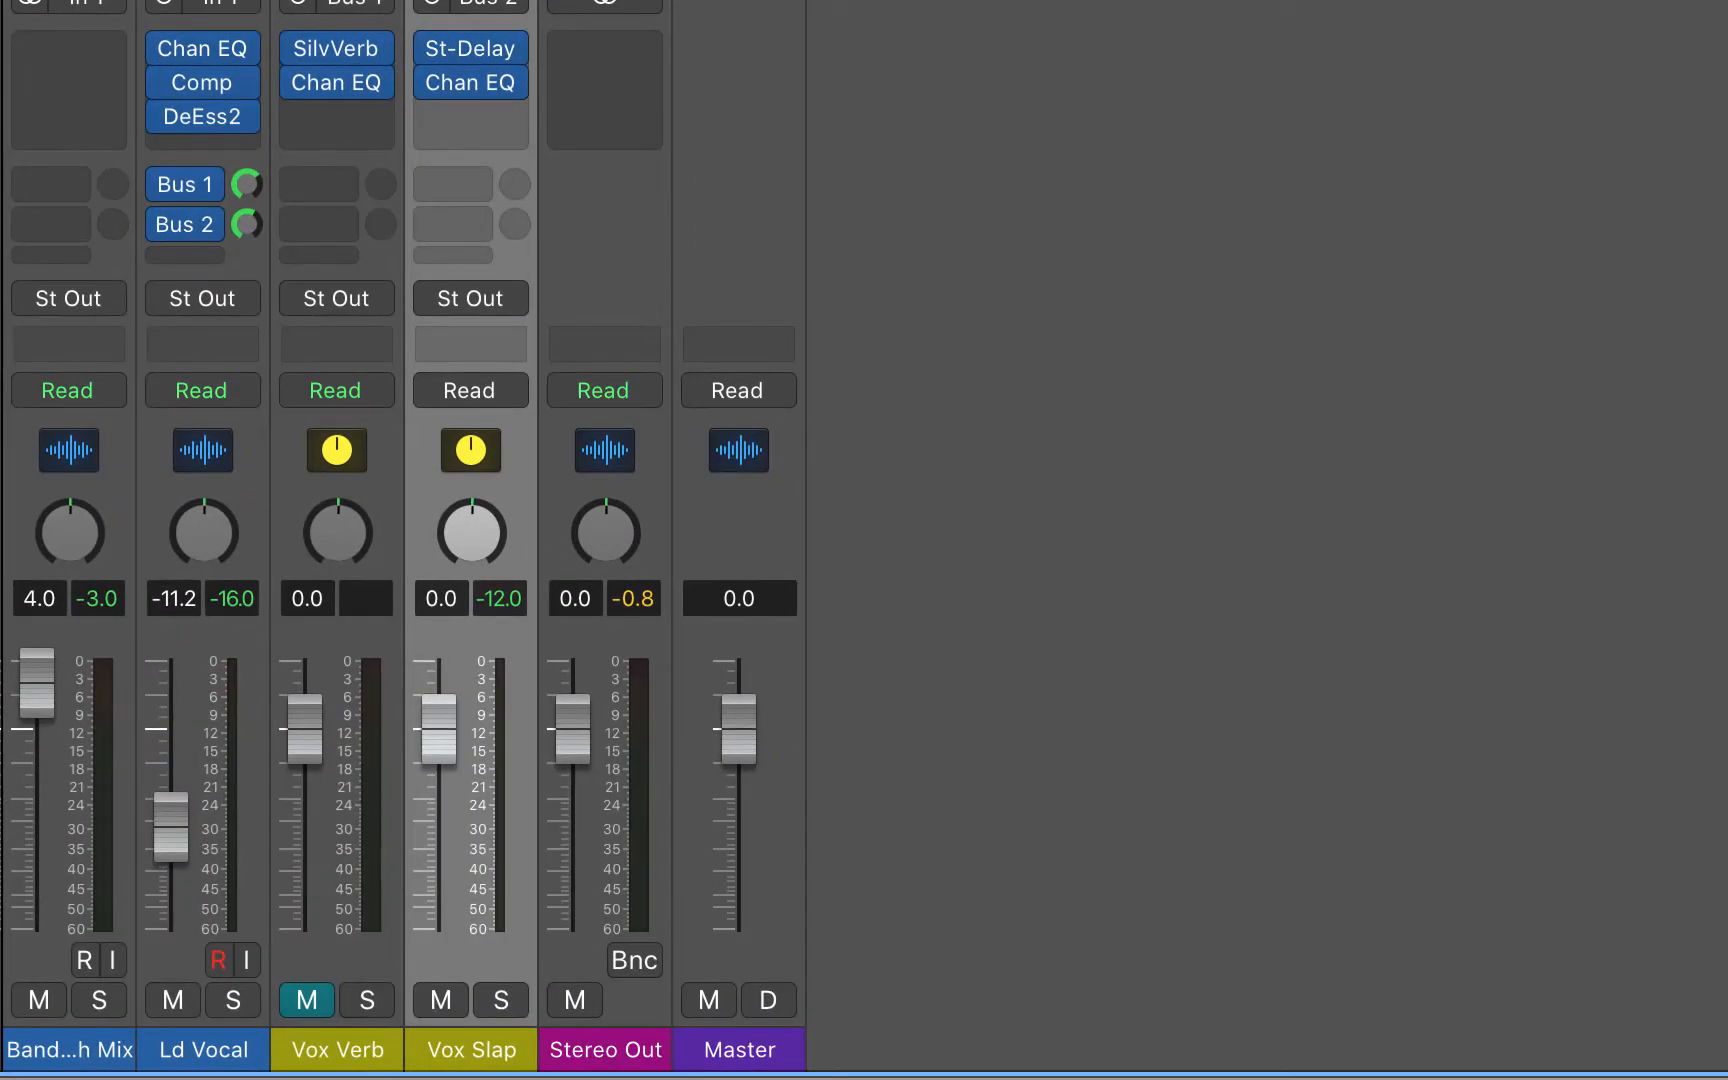
# Unmute Vox Verb and sweep the lead vocal's Bus 2 send between −∞ and about −4.8 dB
pyautogui.click(306, 1000)
pyautogui.click(306, 1000)
pyautogui.moveTo(246, 224)
pyautogui.mouseDown()
pyautogui.moveTo(231, 443)
pyautogui.moveTo(260, 534)
pyautogui.moveTo(247, 240)
pyautogui.mouseUp()
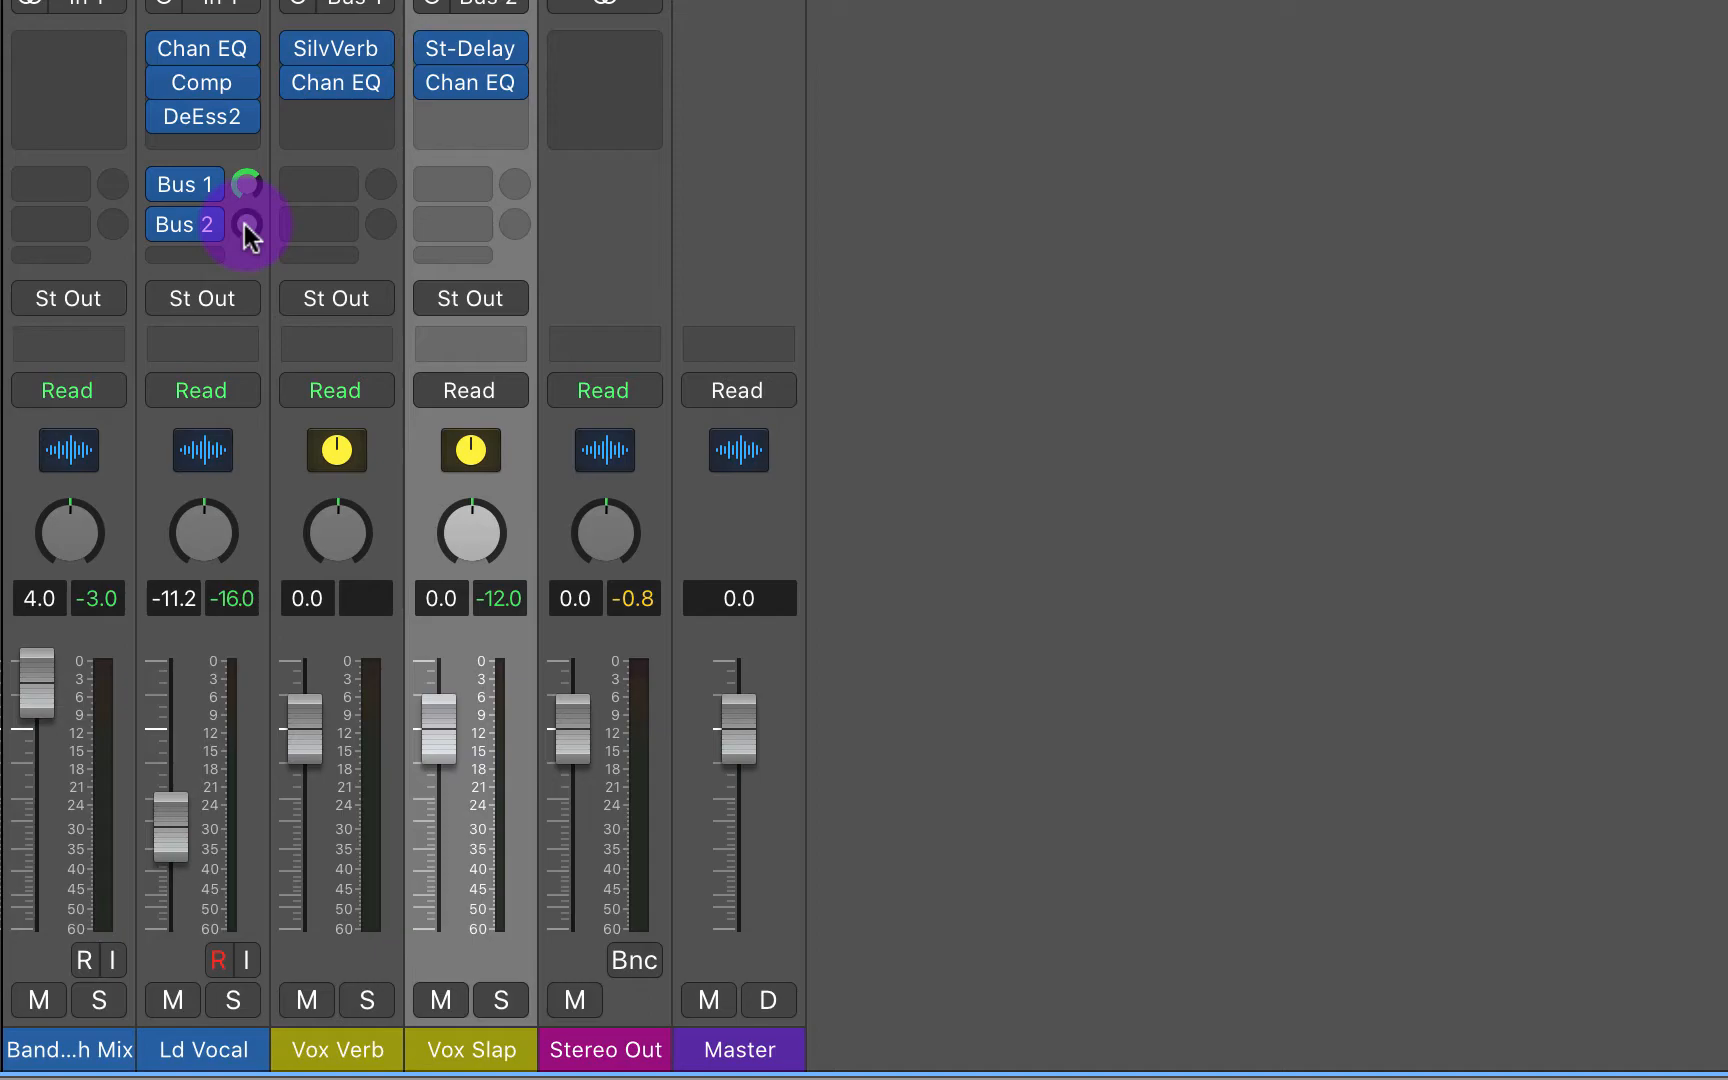
pyautogui.moveTo(247, 233); pyautogui.dragTo(219, 12)
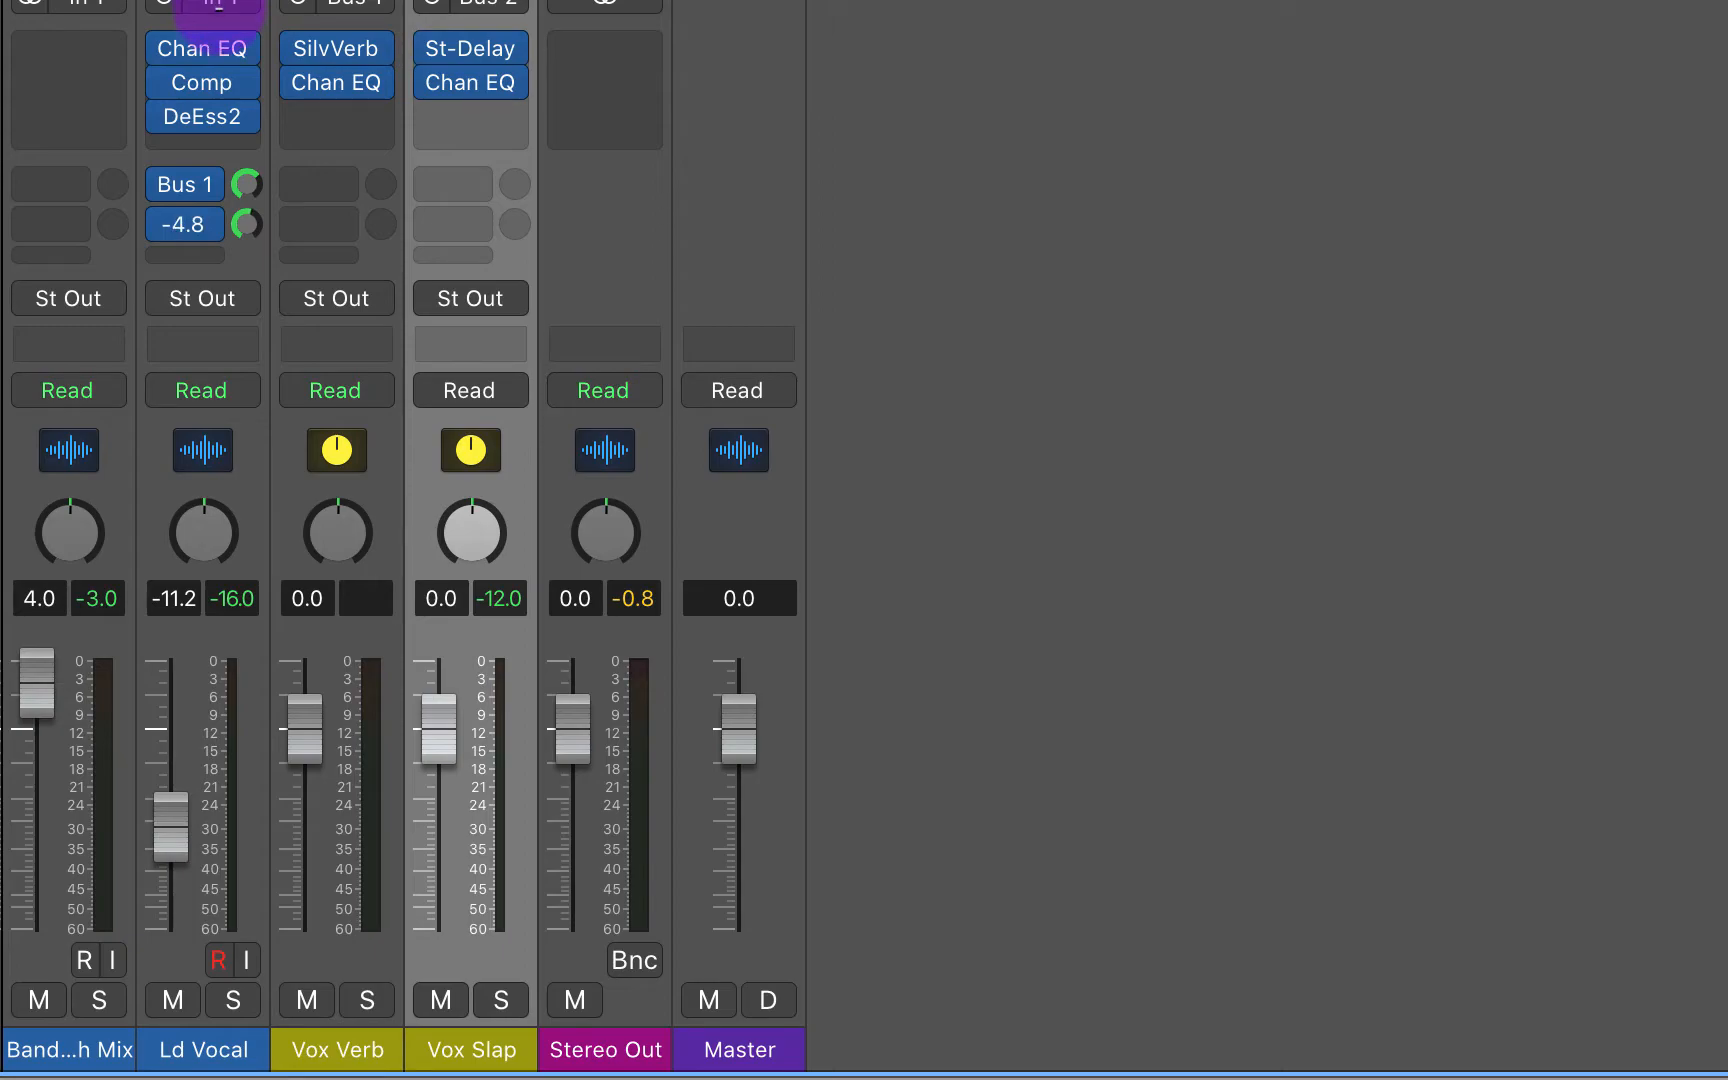
pyautogui.moveTo(246, 224); pyautogui.dragTo(219, 103)
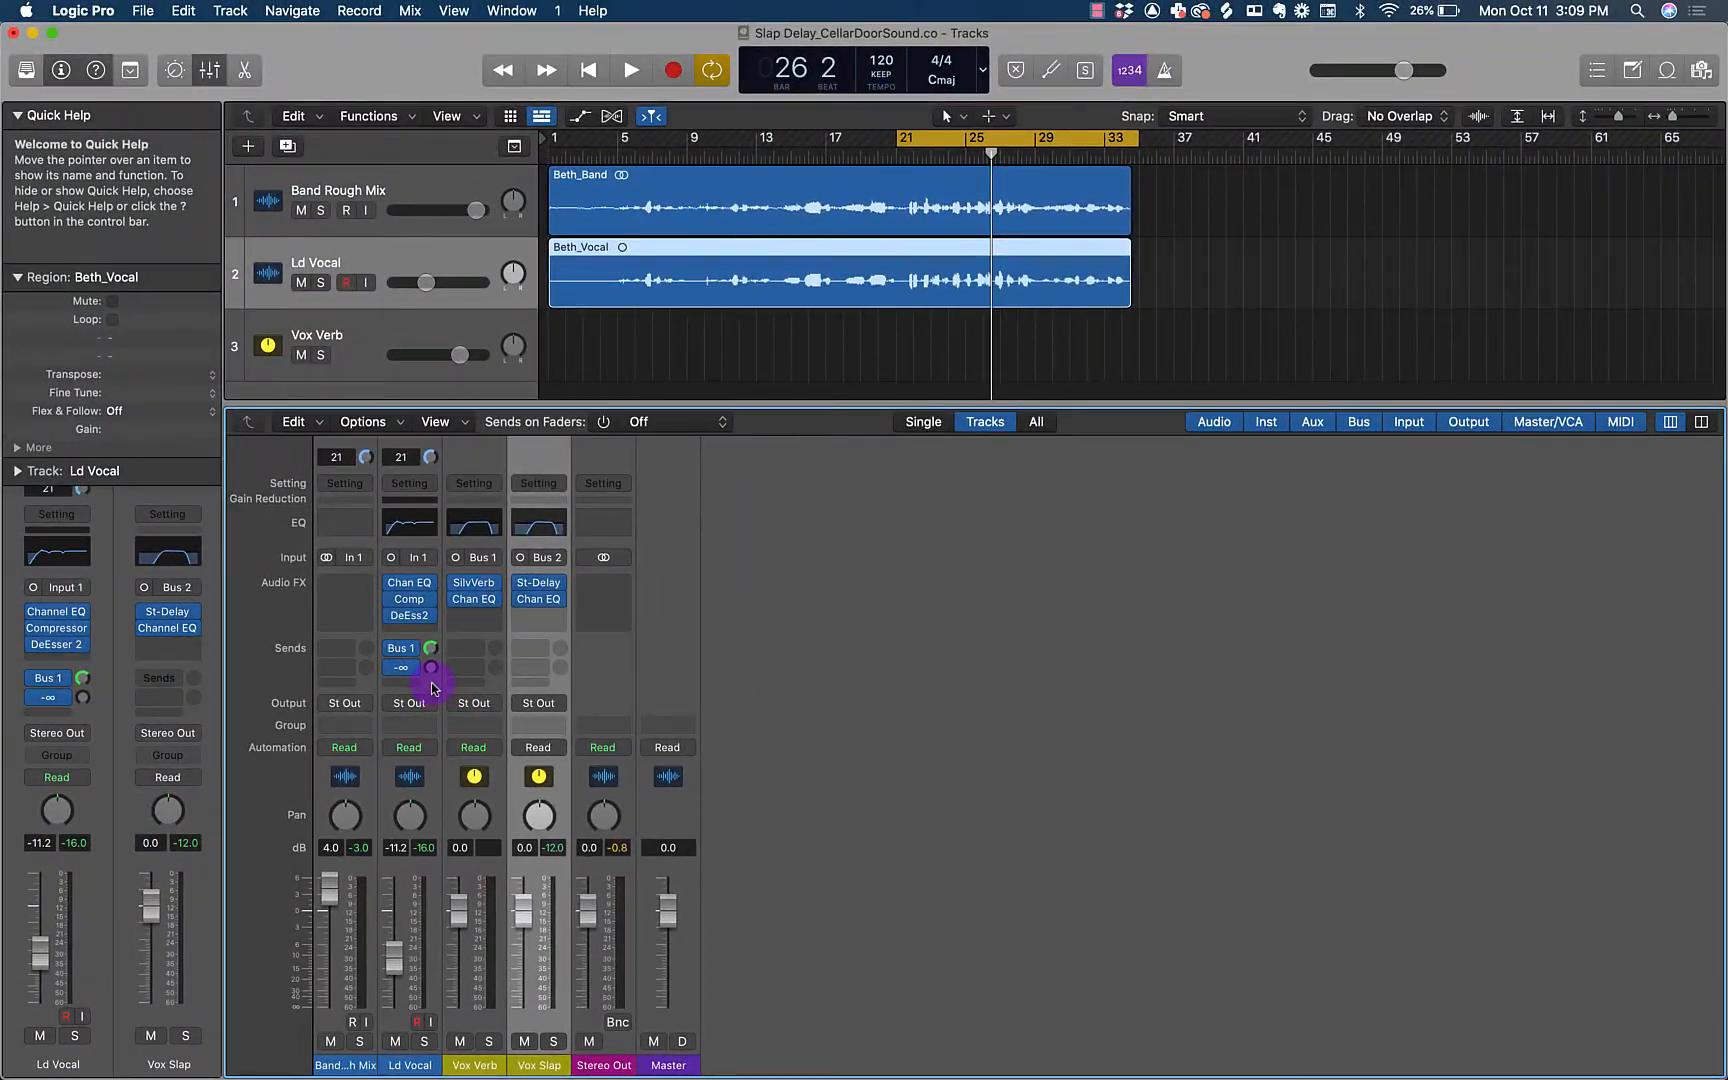
# Play the mix while raising the lead vocal's Bus 2 send from −∞ to blend in the slap delay, and stop playback
pyautogui.press('space')
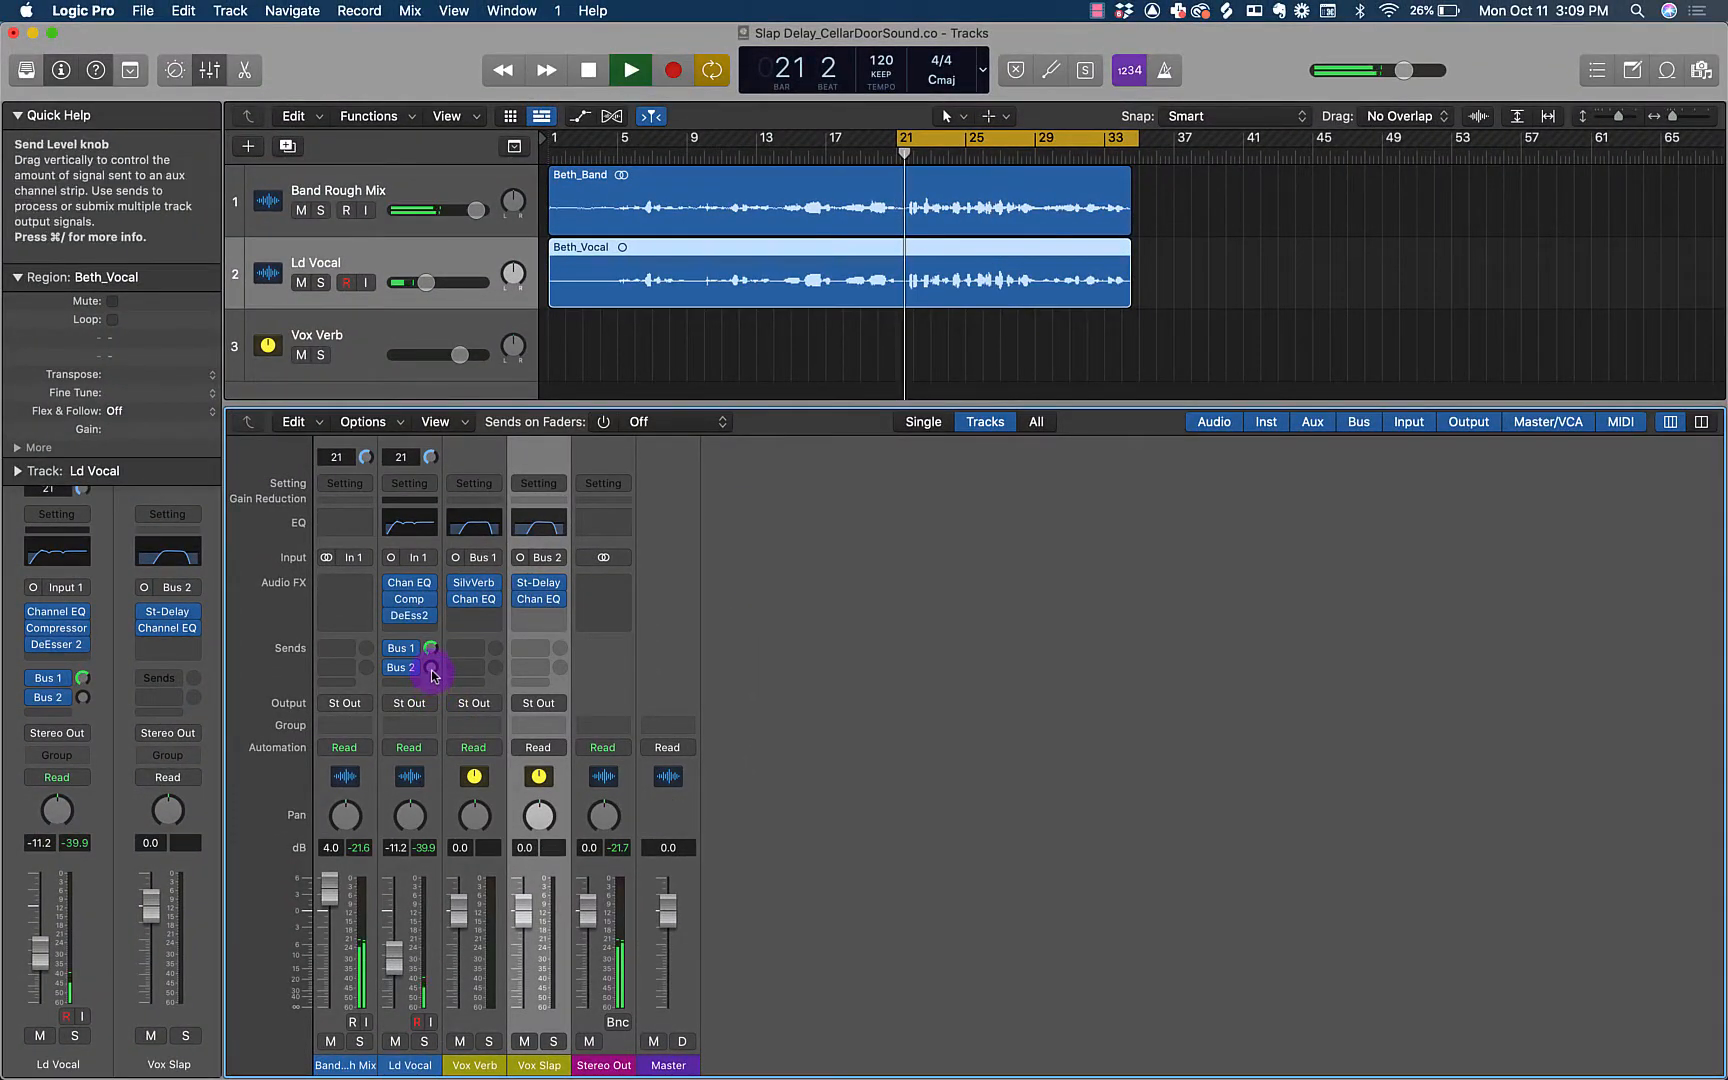
pyautogui.click(431, 667)
pyautogui.moveTo(431, 667); pyautogui.dragTo(410, 573)
pyautogui.click(432, 668)
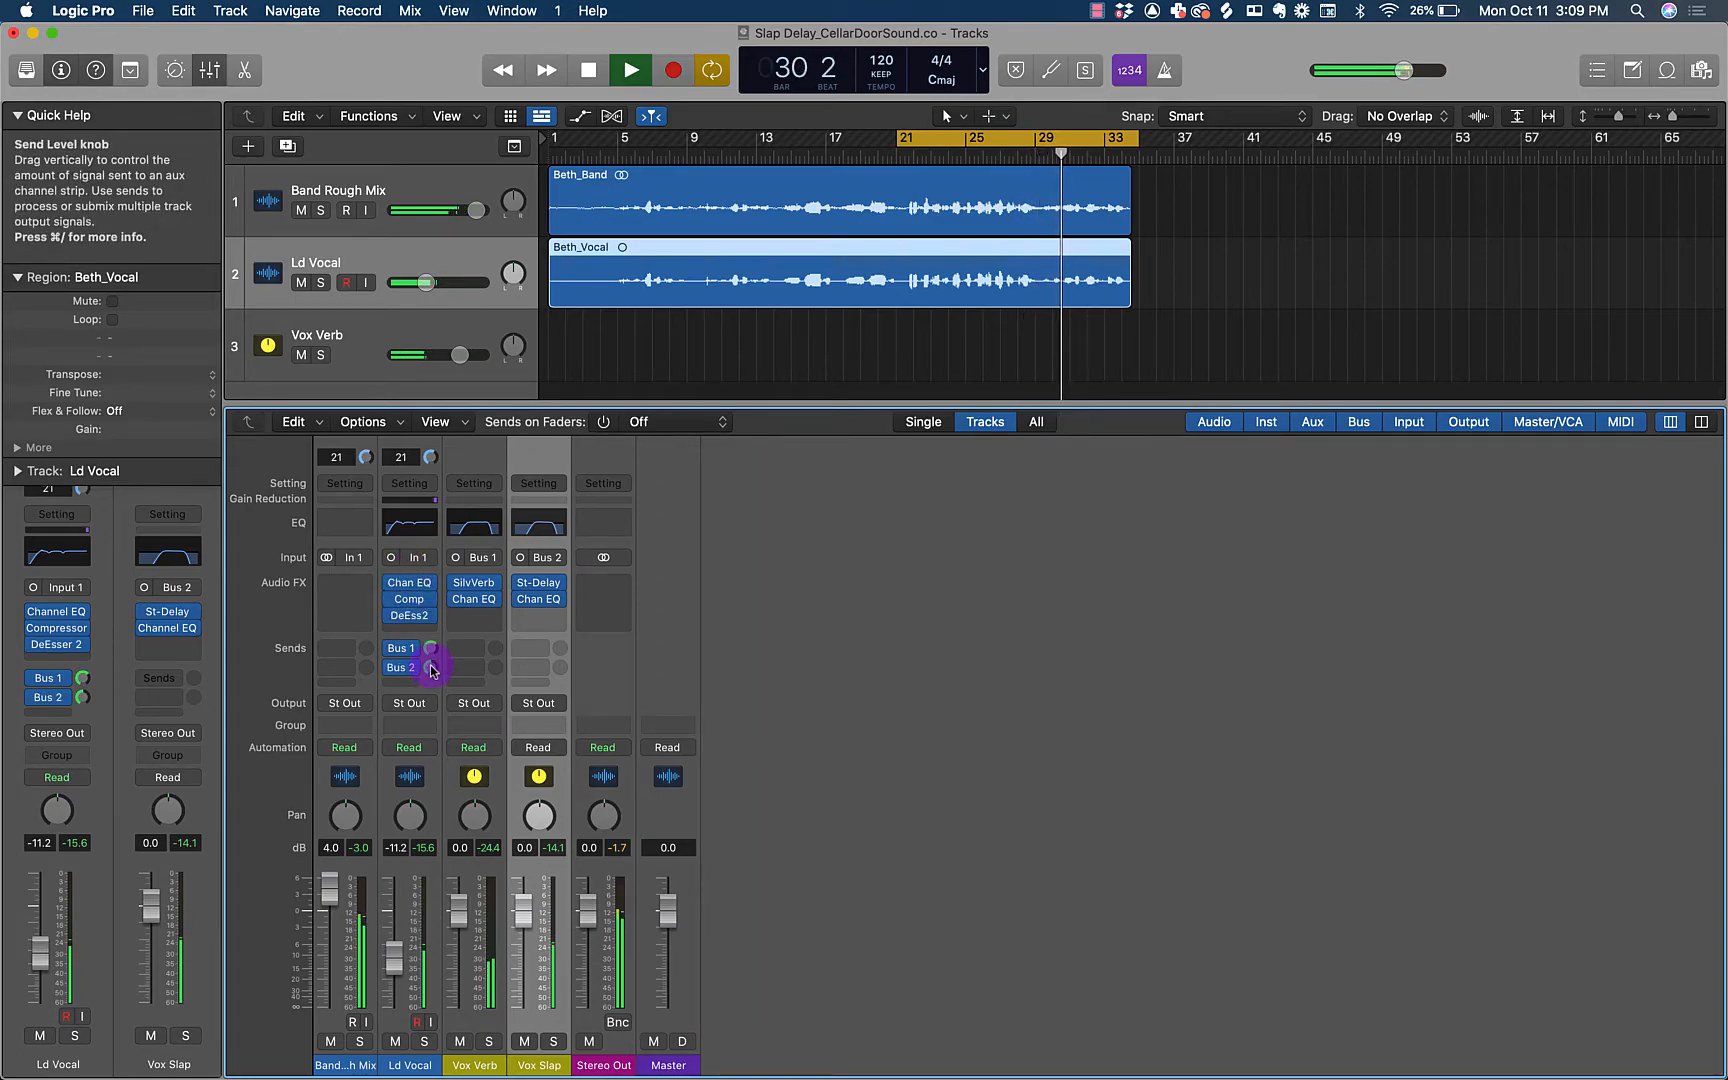
pyautogui.moveTo(432, 670); pyautogui.dragTo(432, 670)
pyautogui.click(556, 658)
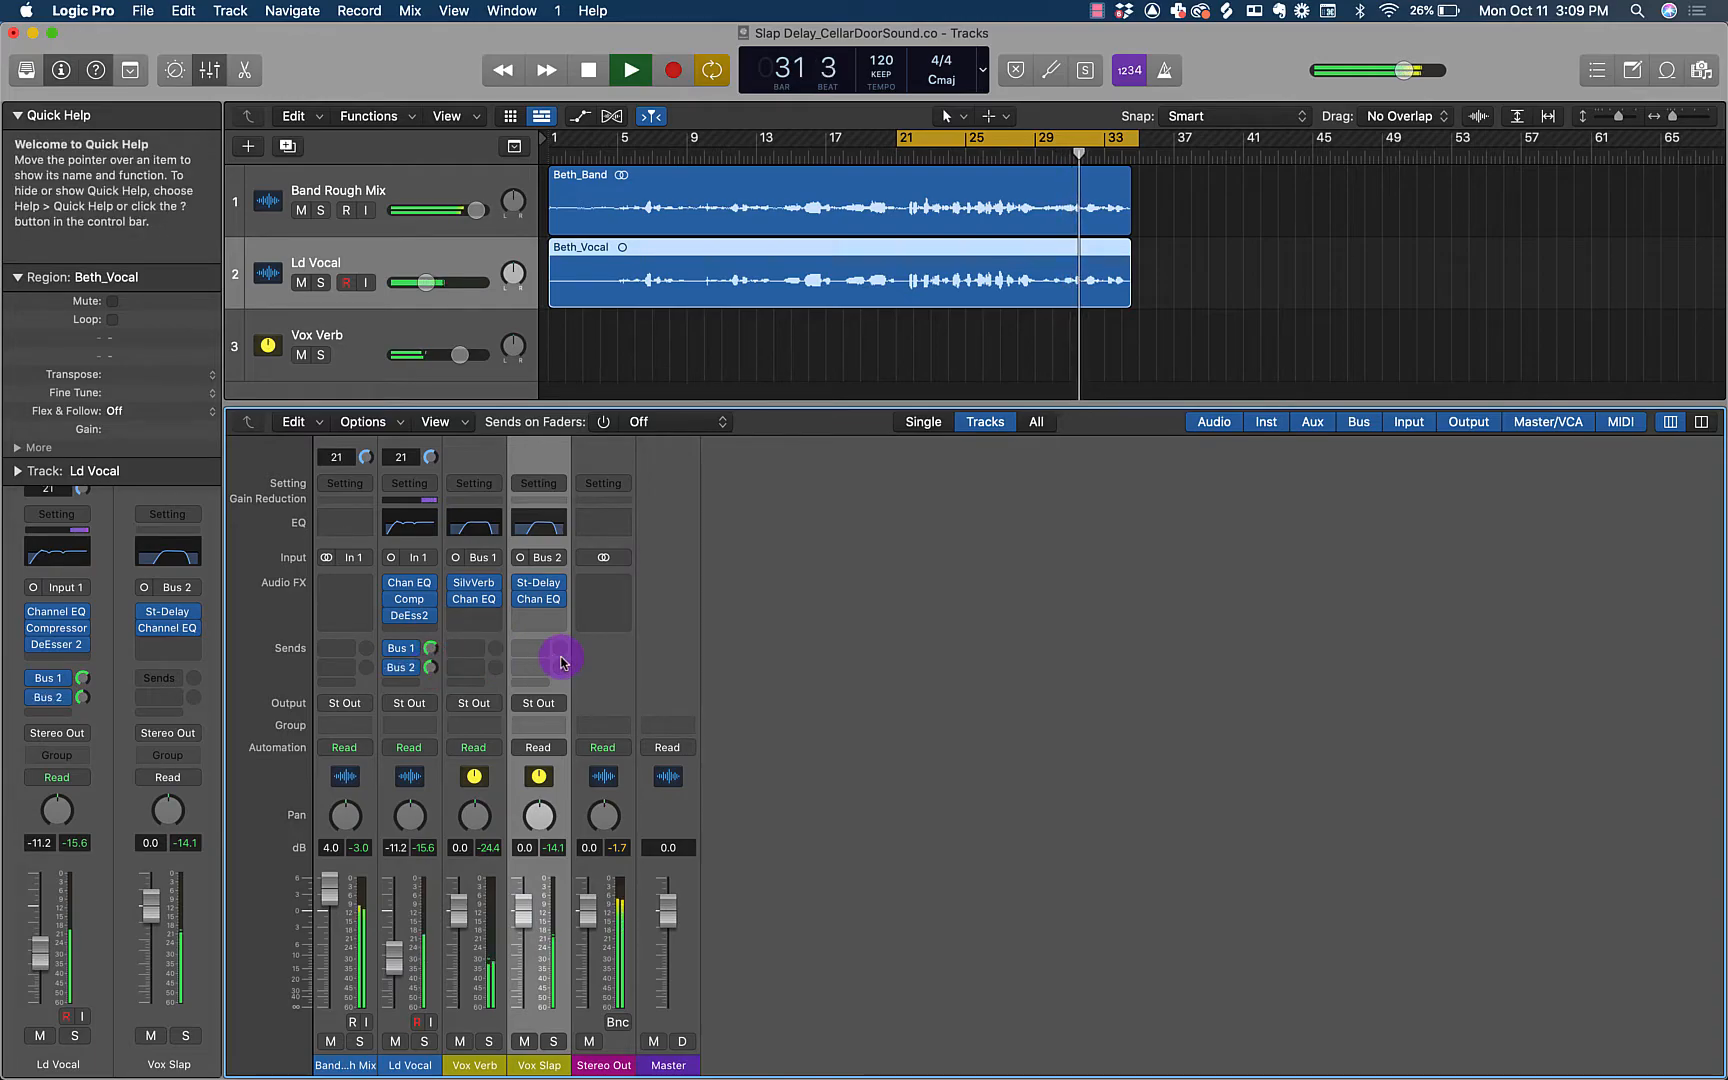
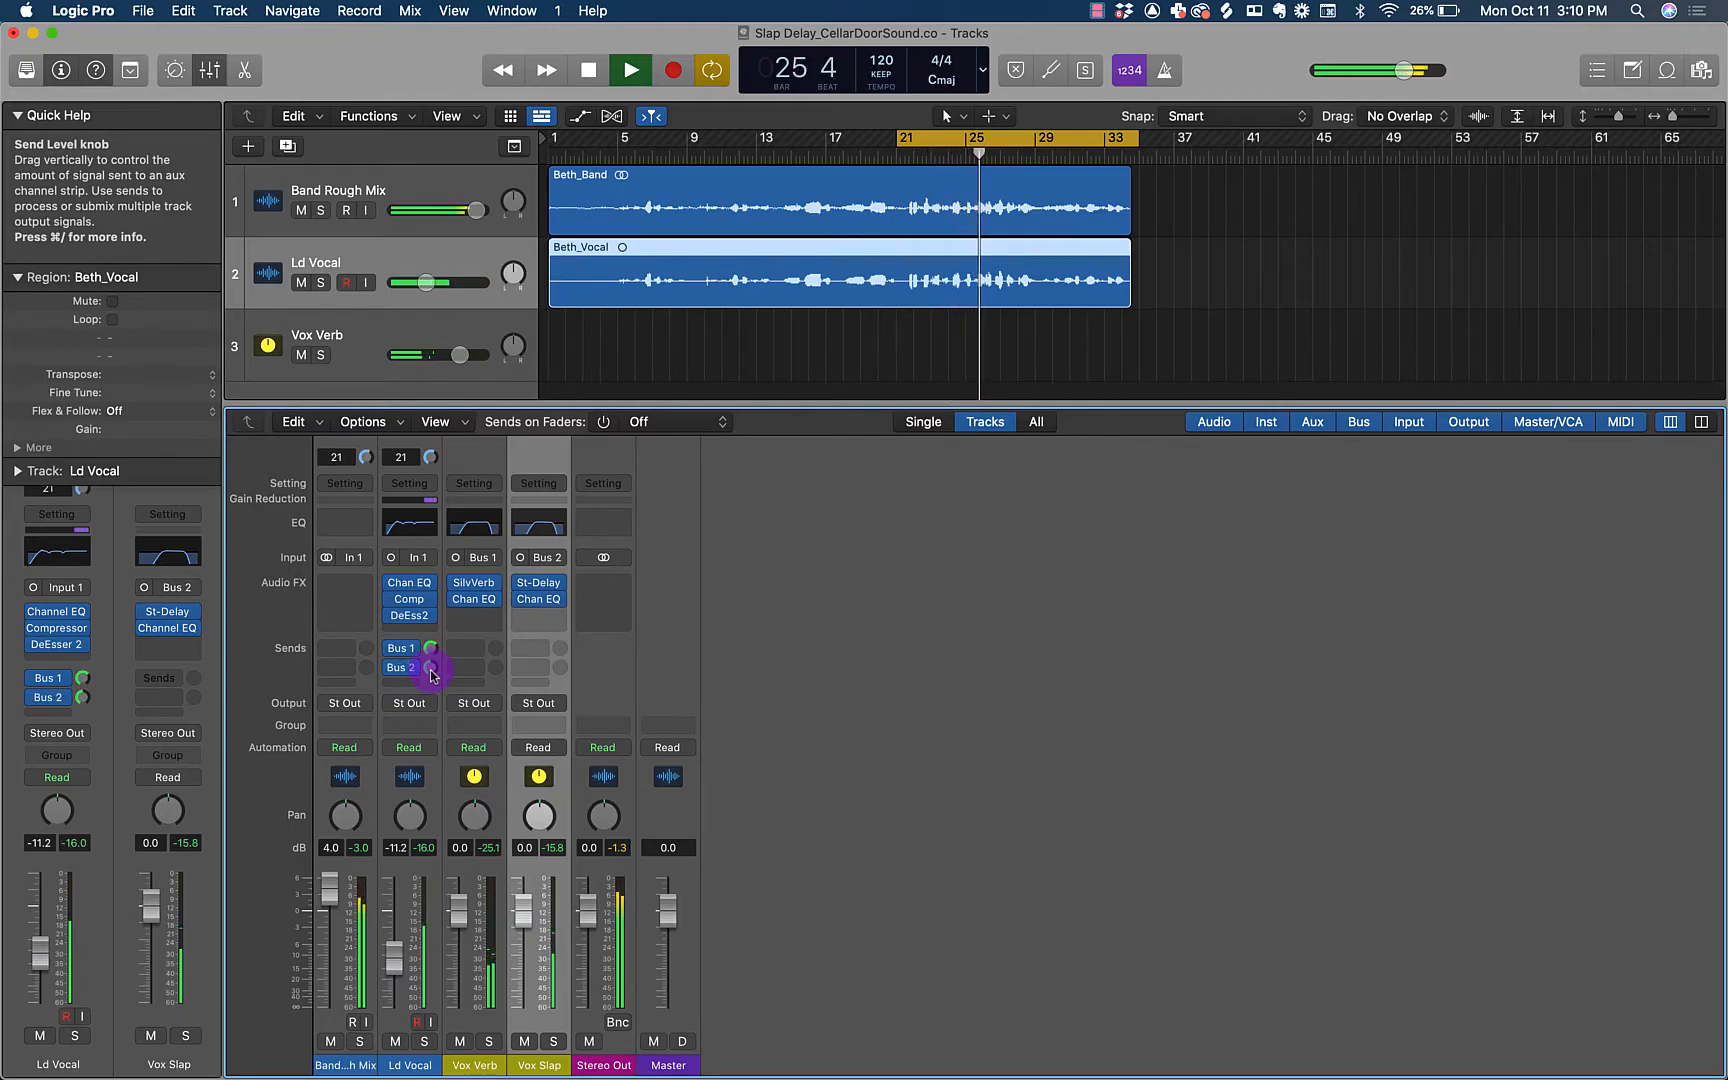
pyautogui.press('space')
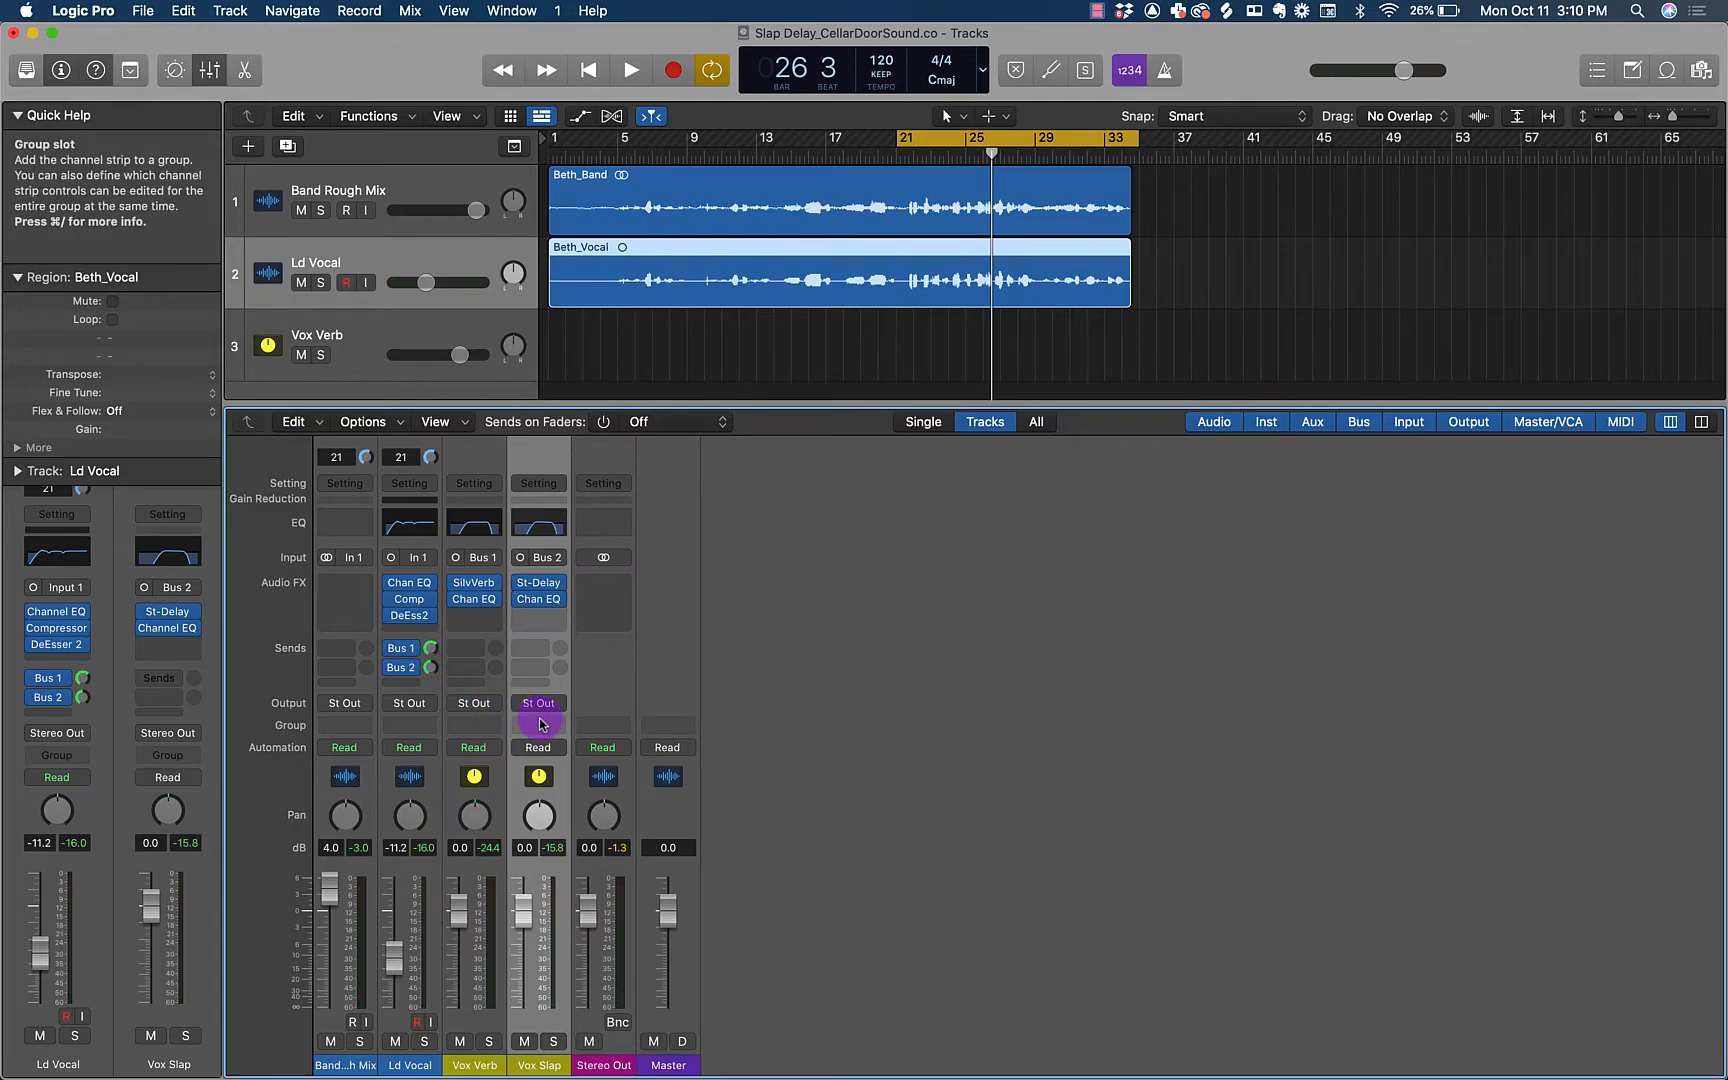
# Create an arrangement track for Vox Slap and extend the start of the cycle range back to about bar 14
pyautogui.rightClick(543, 460)
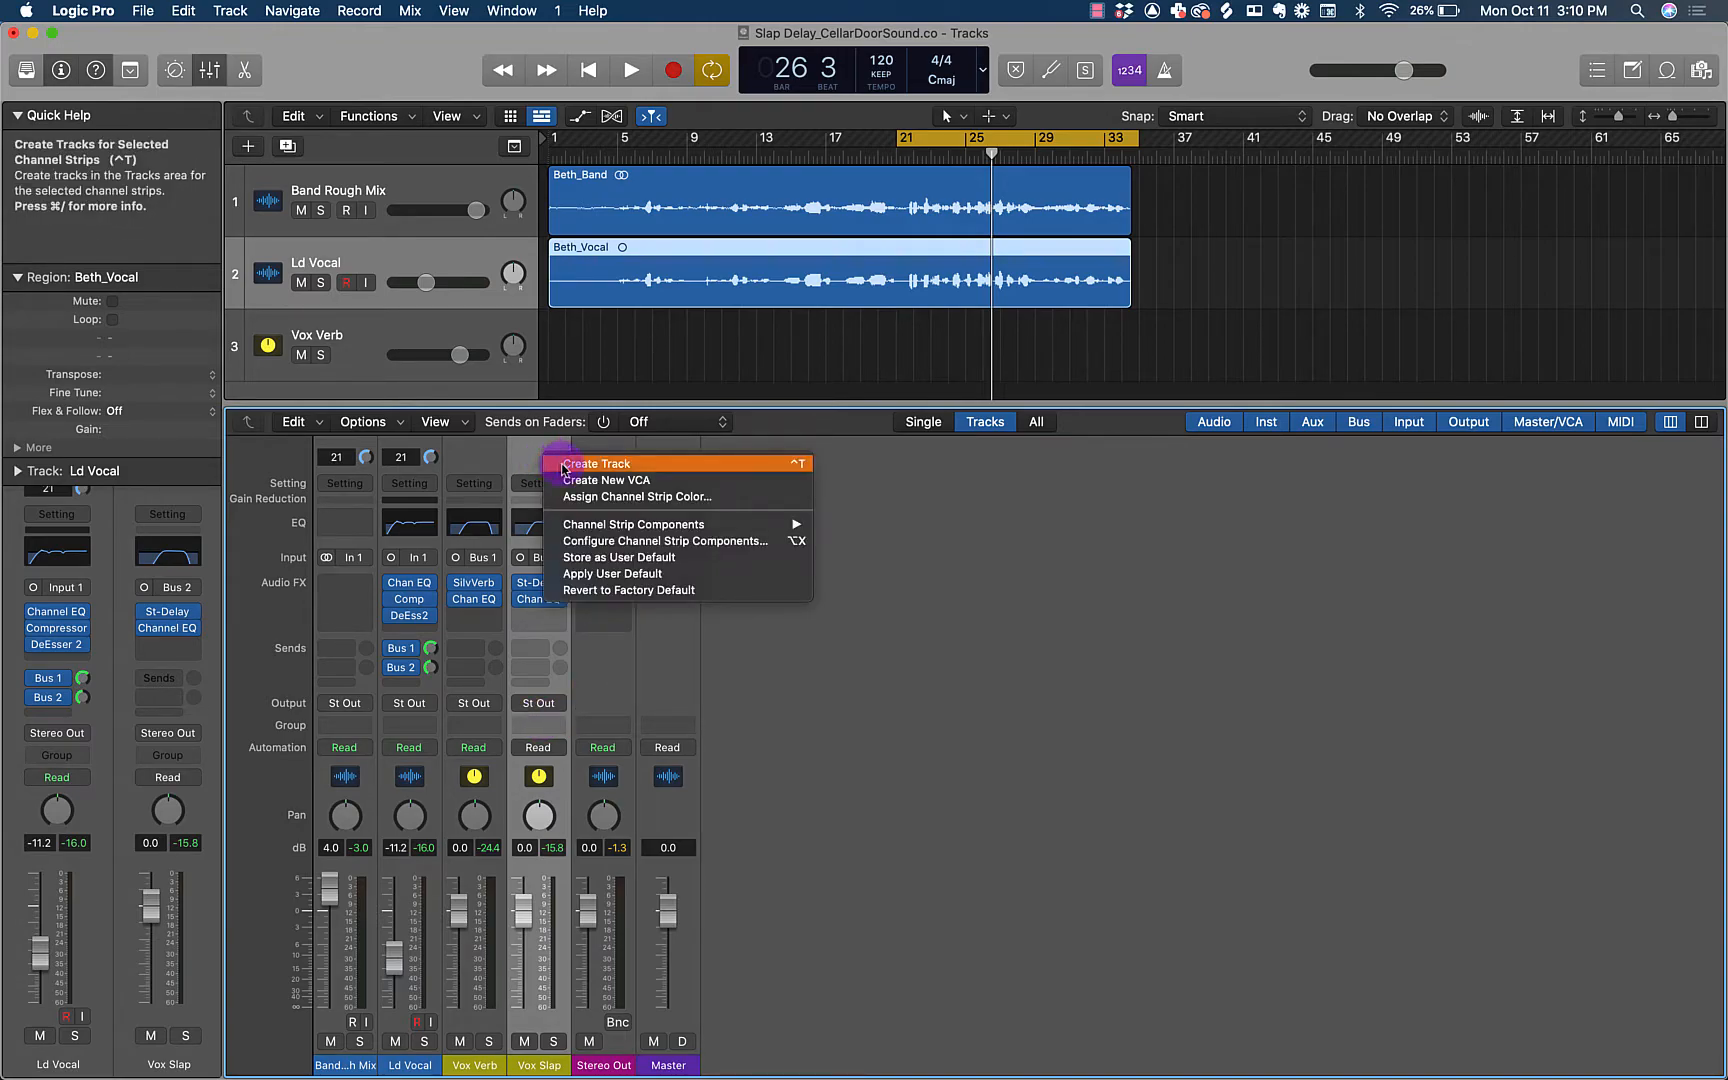
pyautogui.click(571, 466)
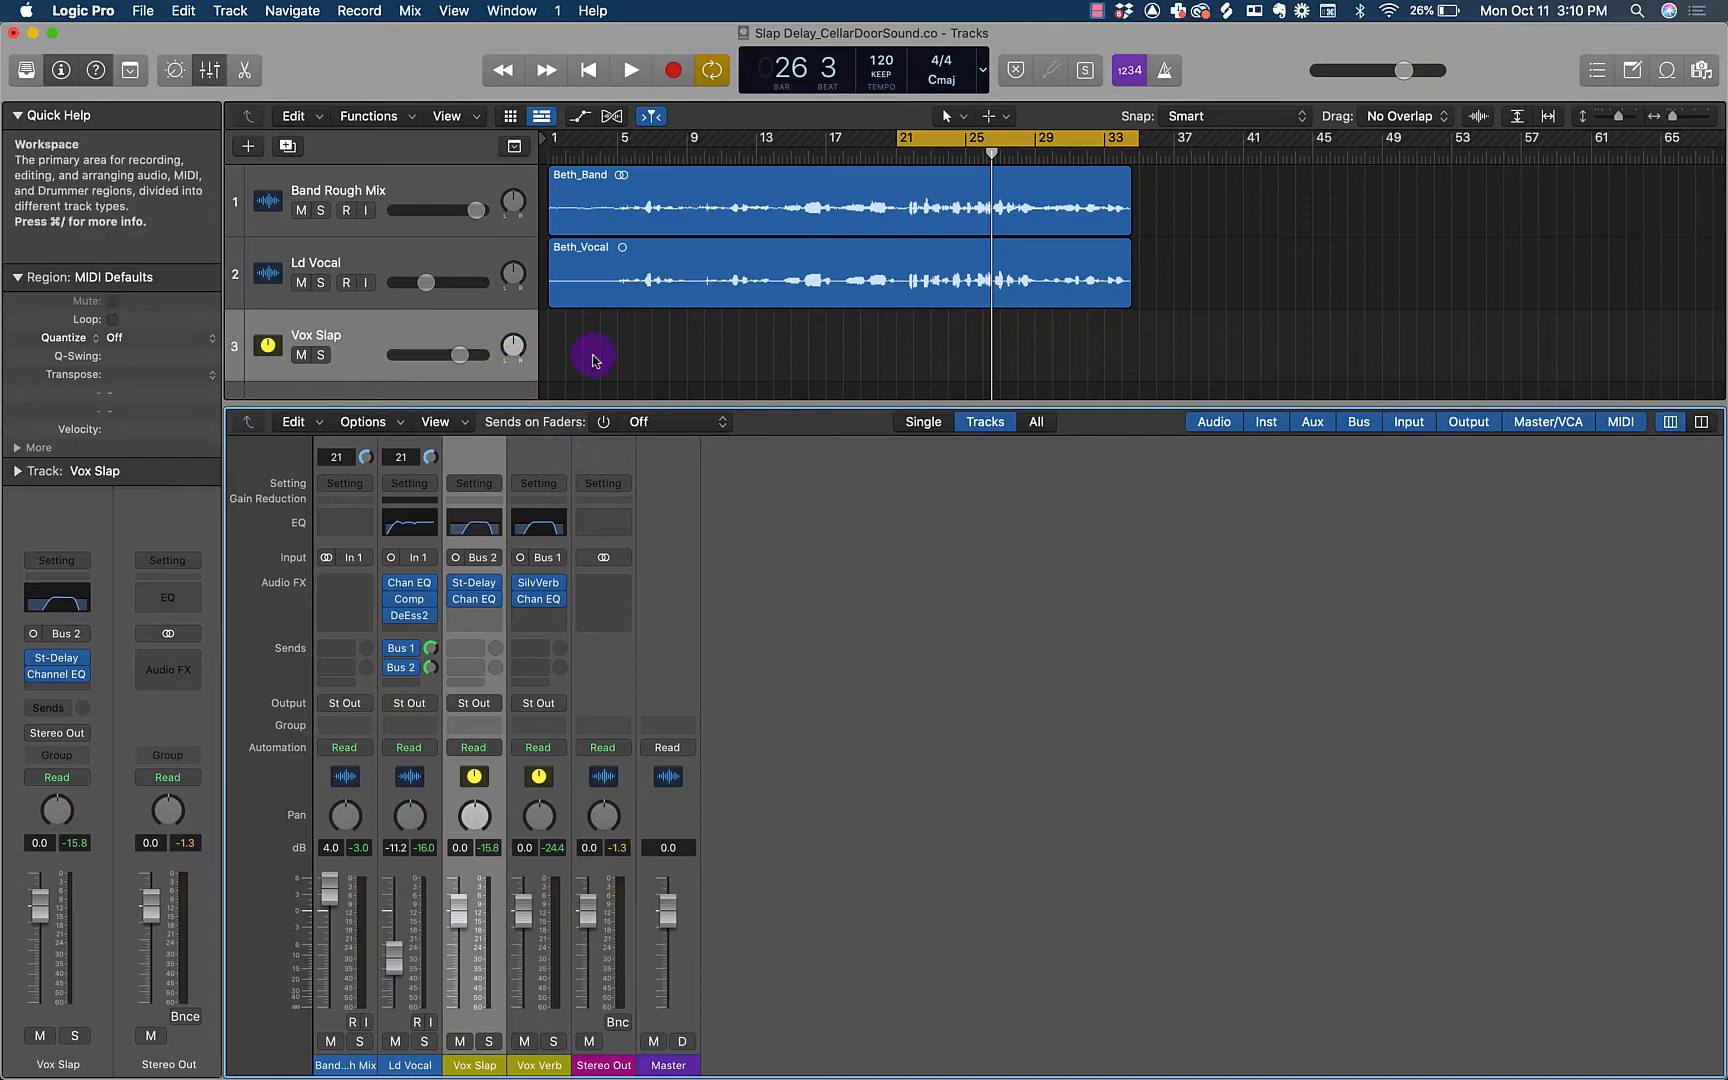
pyautogui.scroll(-1, 593, 358)
pyautogui.scroll(1, 593, 358)
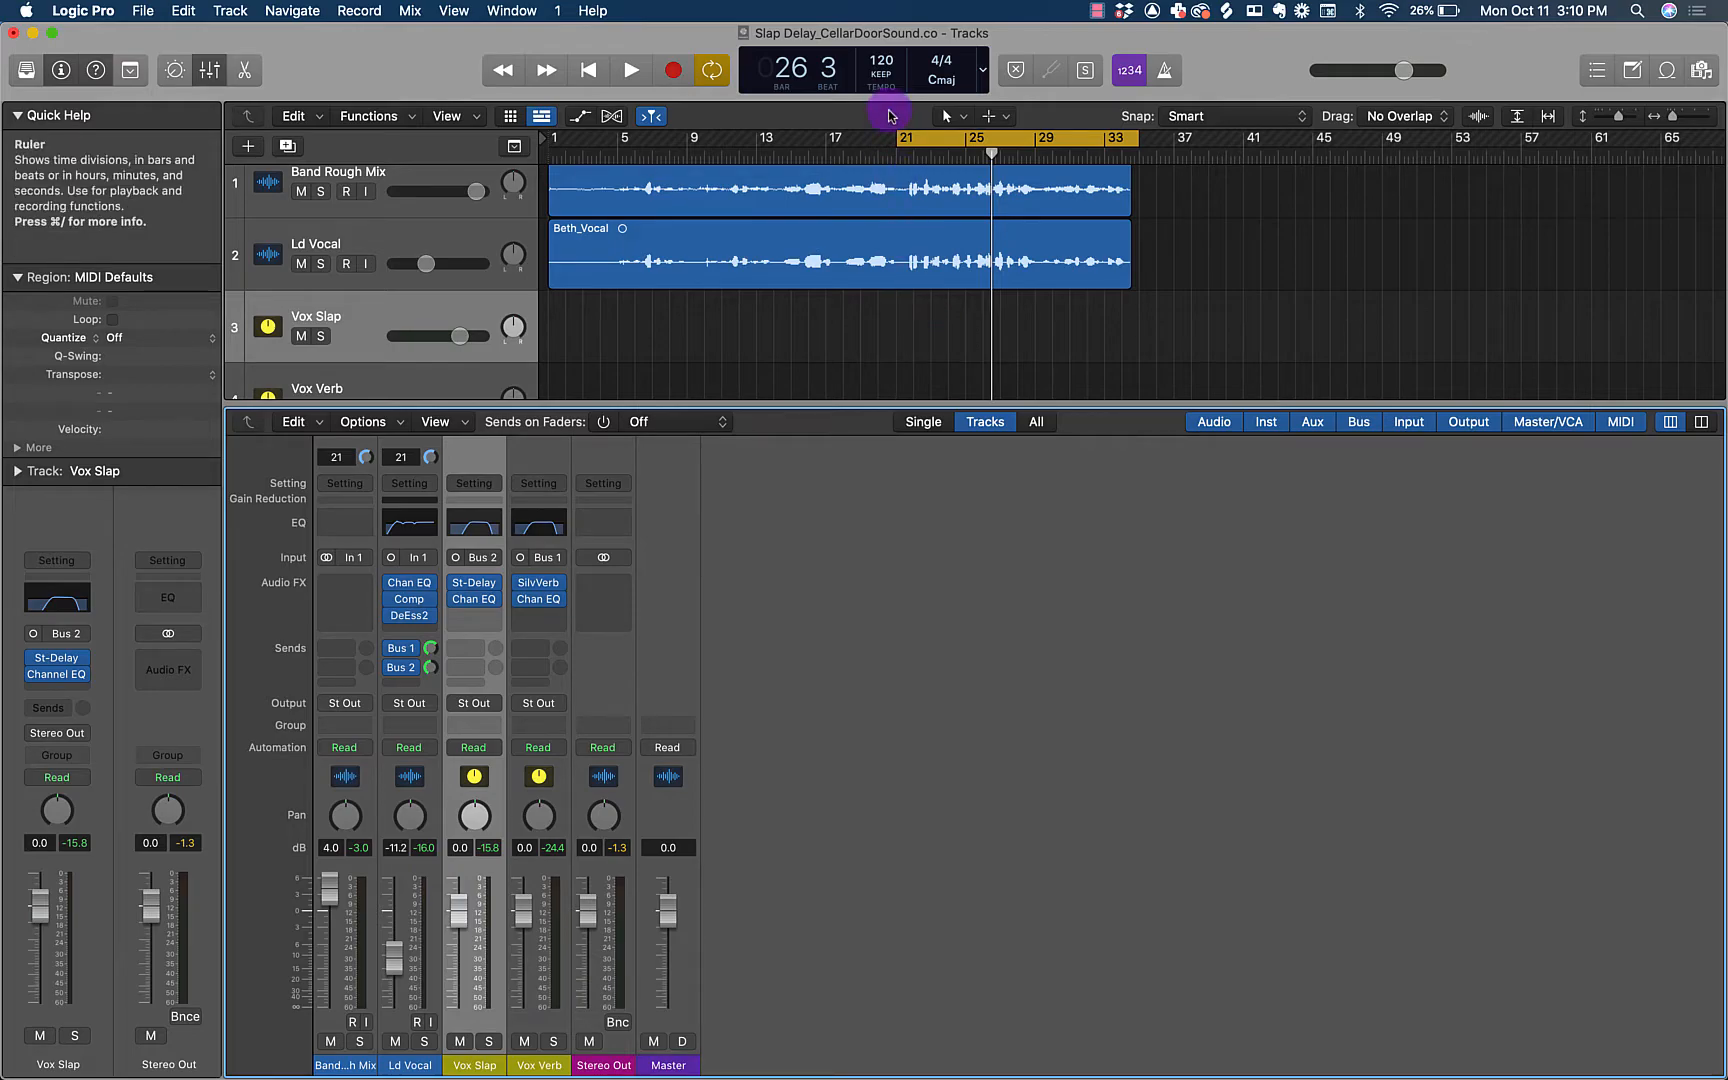
pyautogui.moveTo(899, 146); pyautogui.dragTo(784, 163)
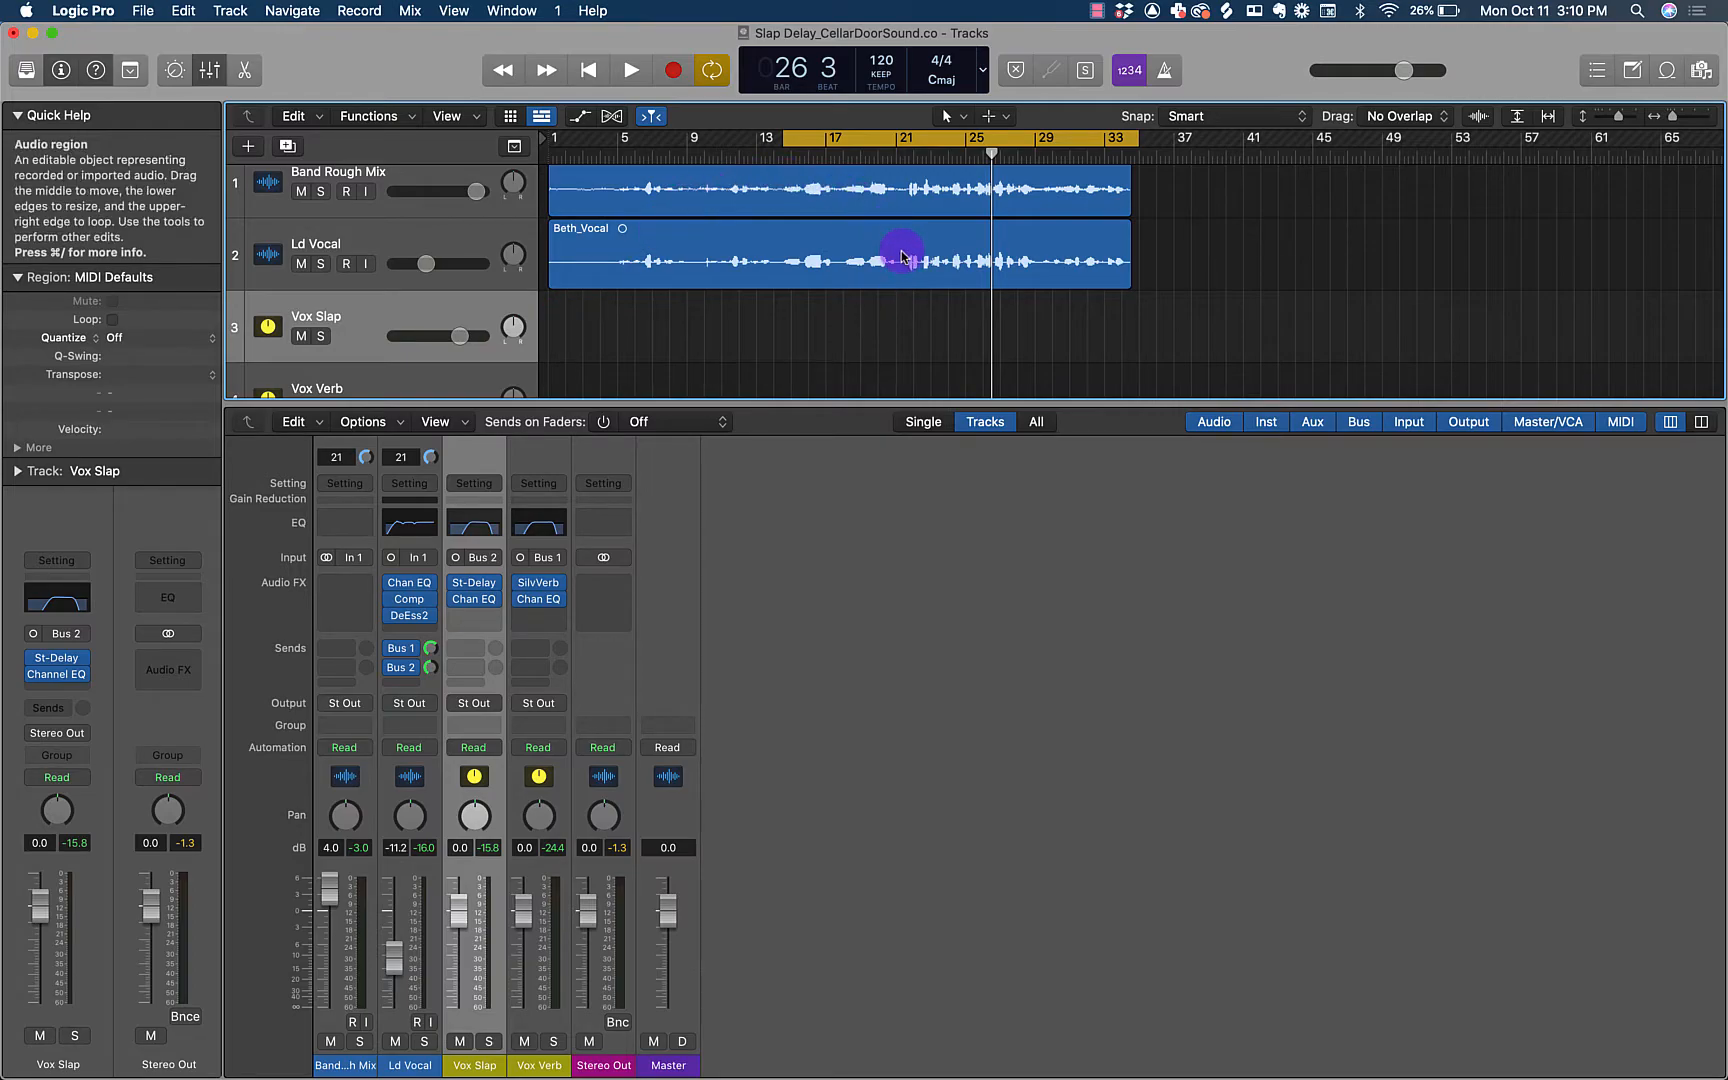
# Show track automation, place the playhead at bar 21 beat 4, and add a +0.0 dB volume point there on Vox Slap
pyautogui.press('a')
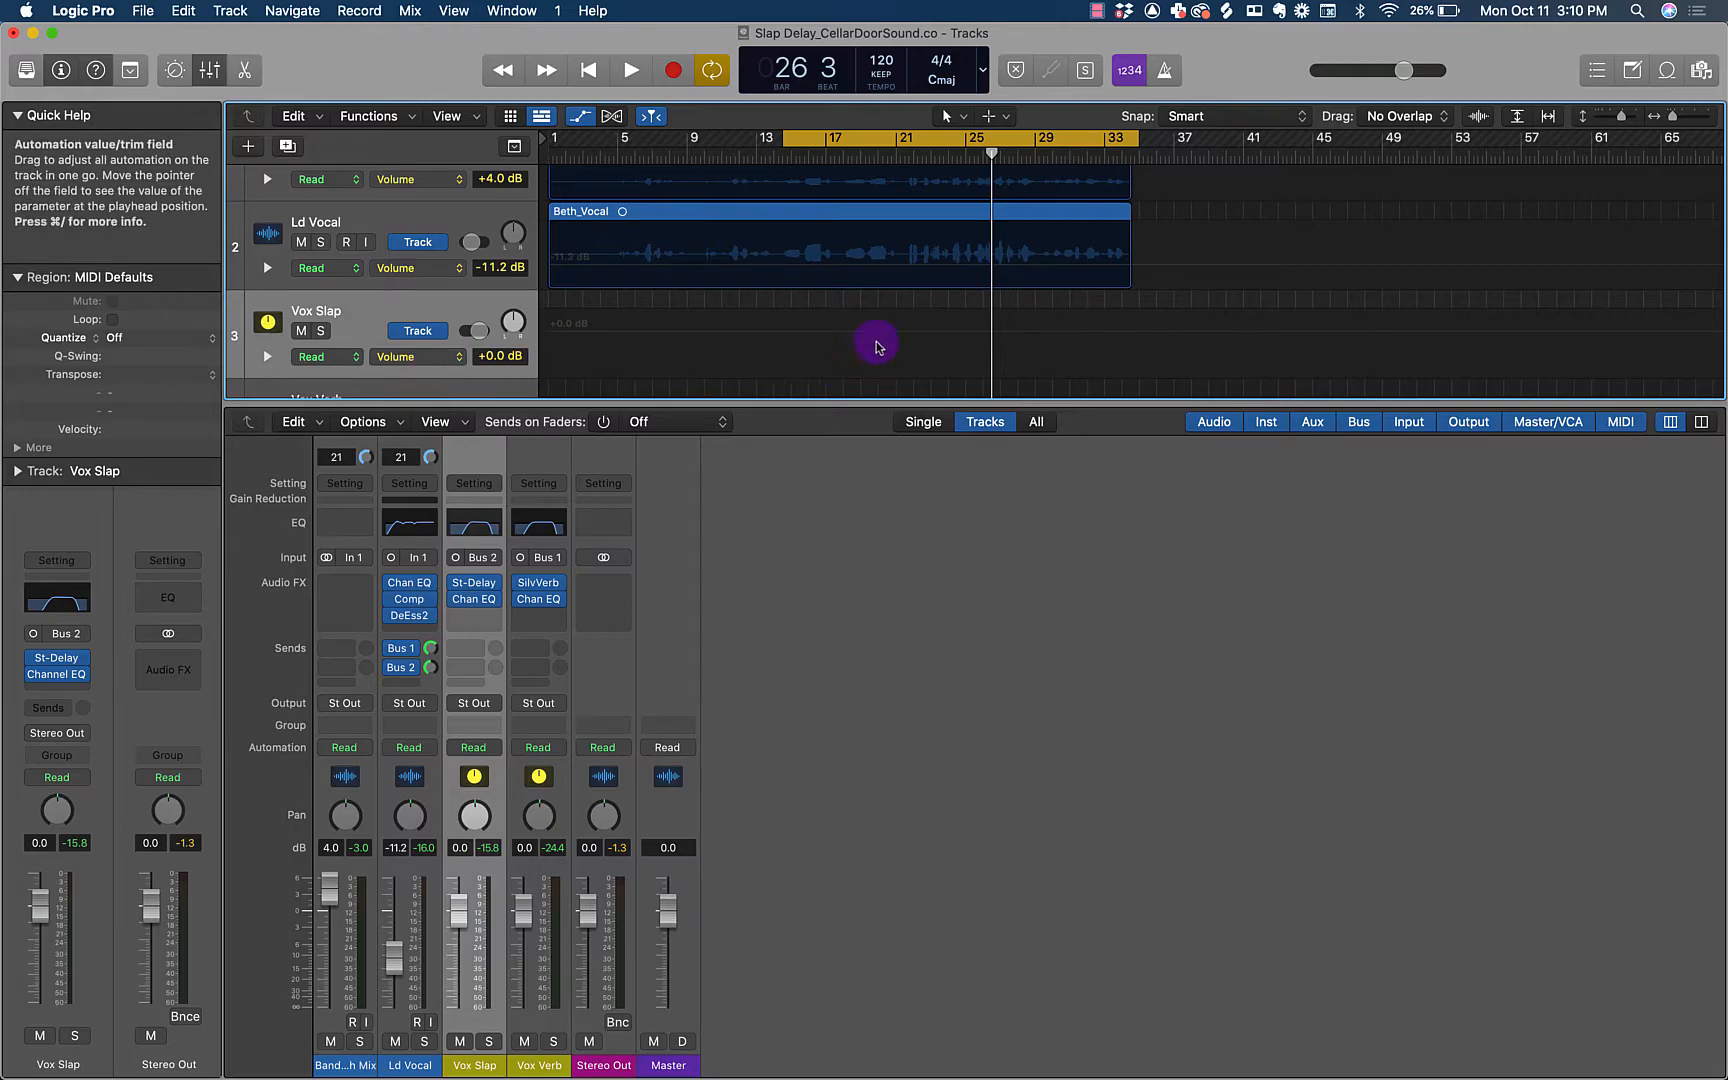
pyautogui.press('super+Right')
pyautogui.press('super+Right')
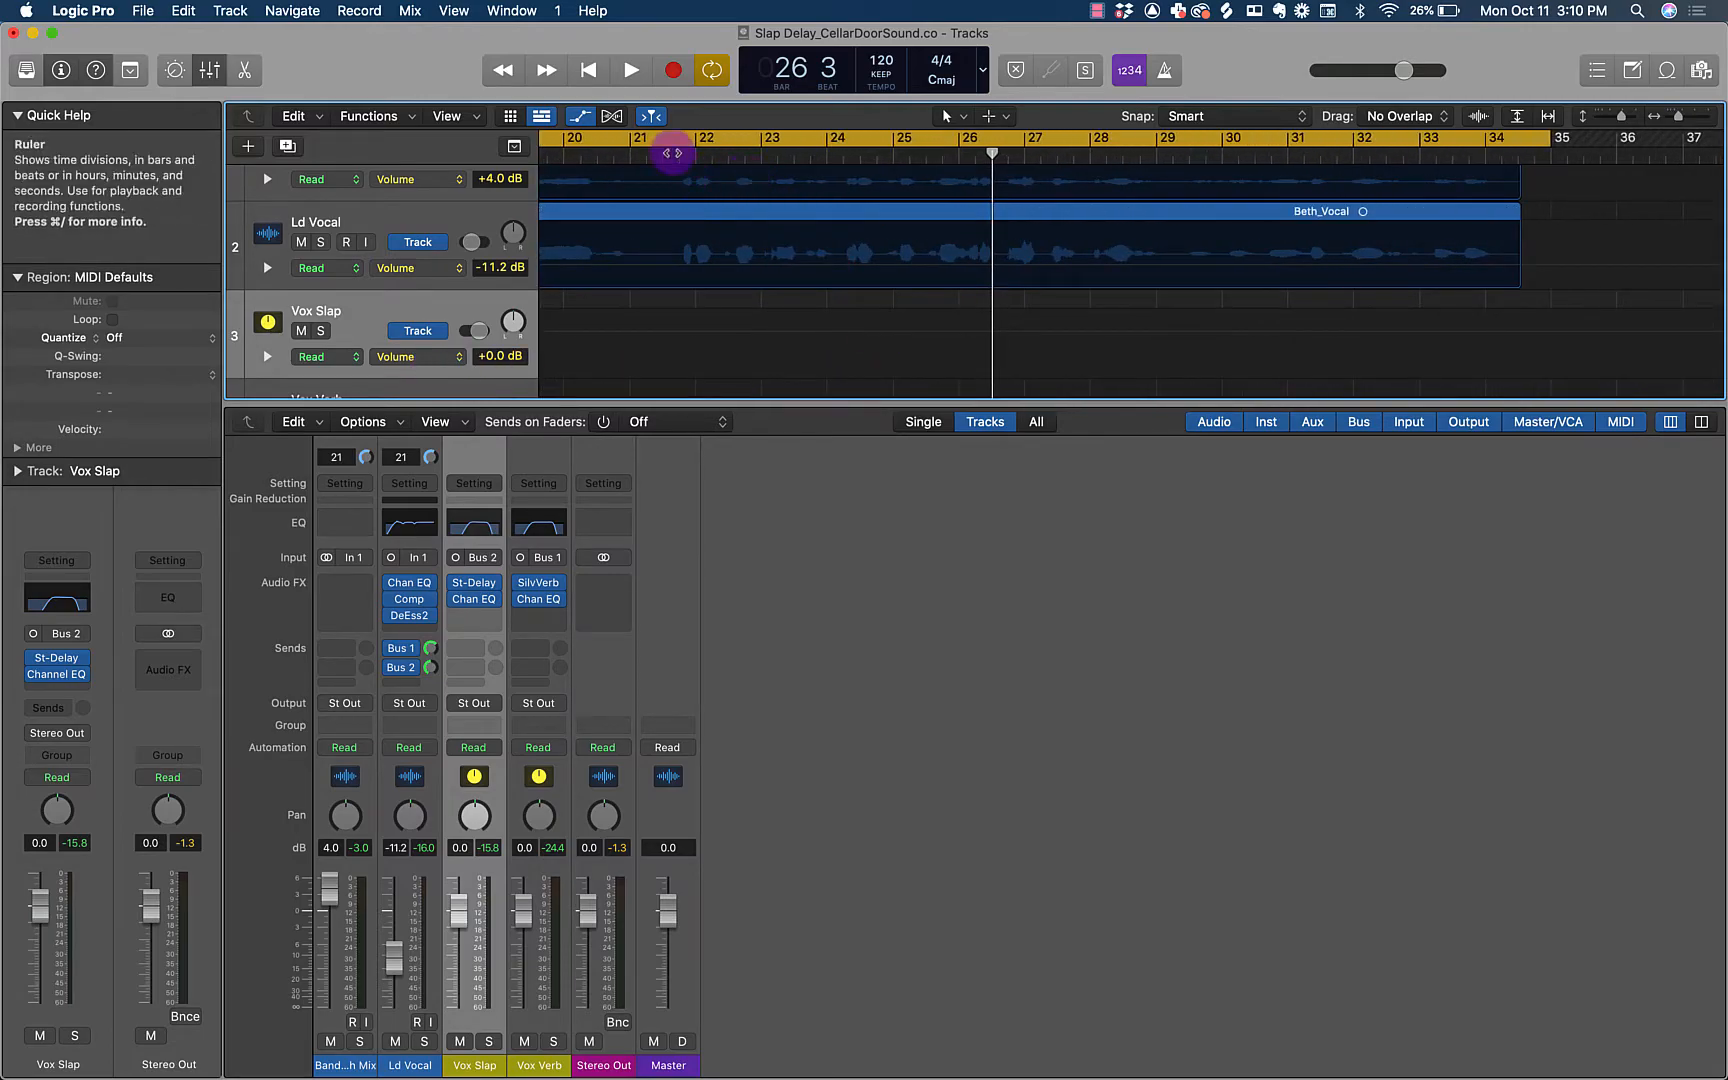
pyautogui.moveTo(672, 152); pyautogui.dragTo(679, 152)
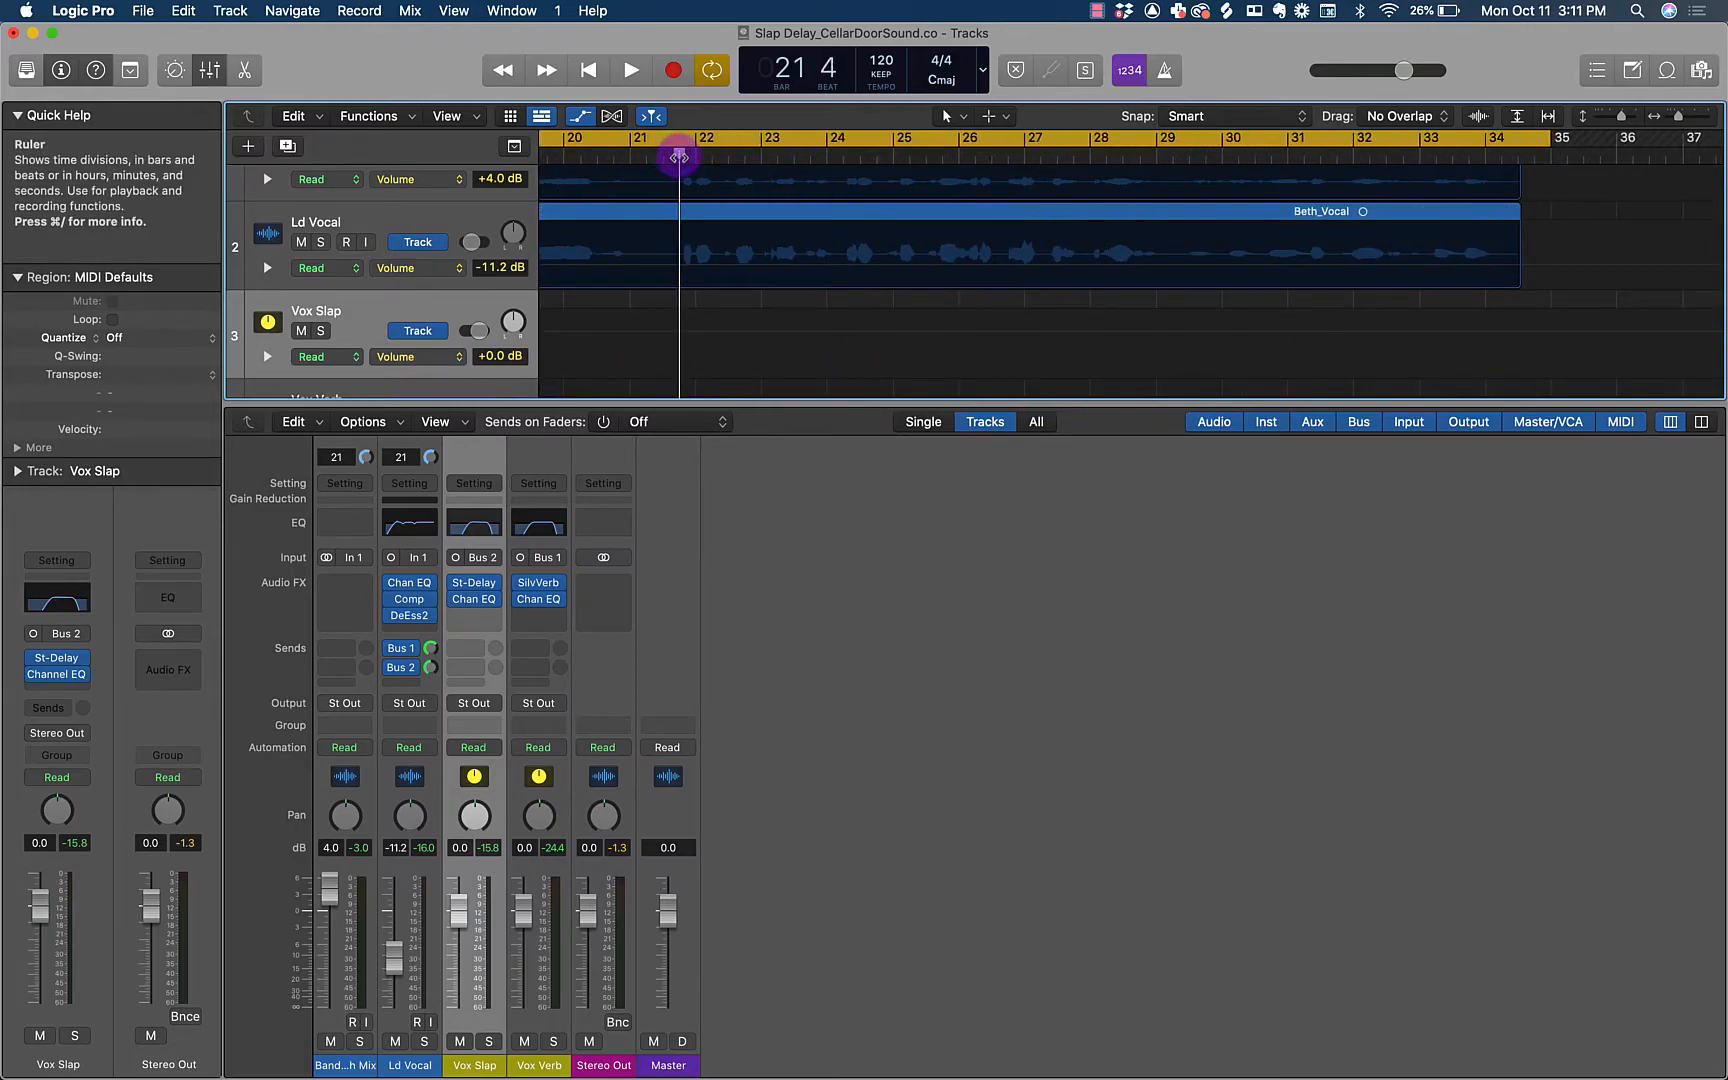
pyautogui.click(669, 332)
pyautogui.press('super+Right')
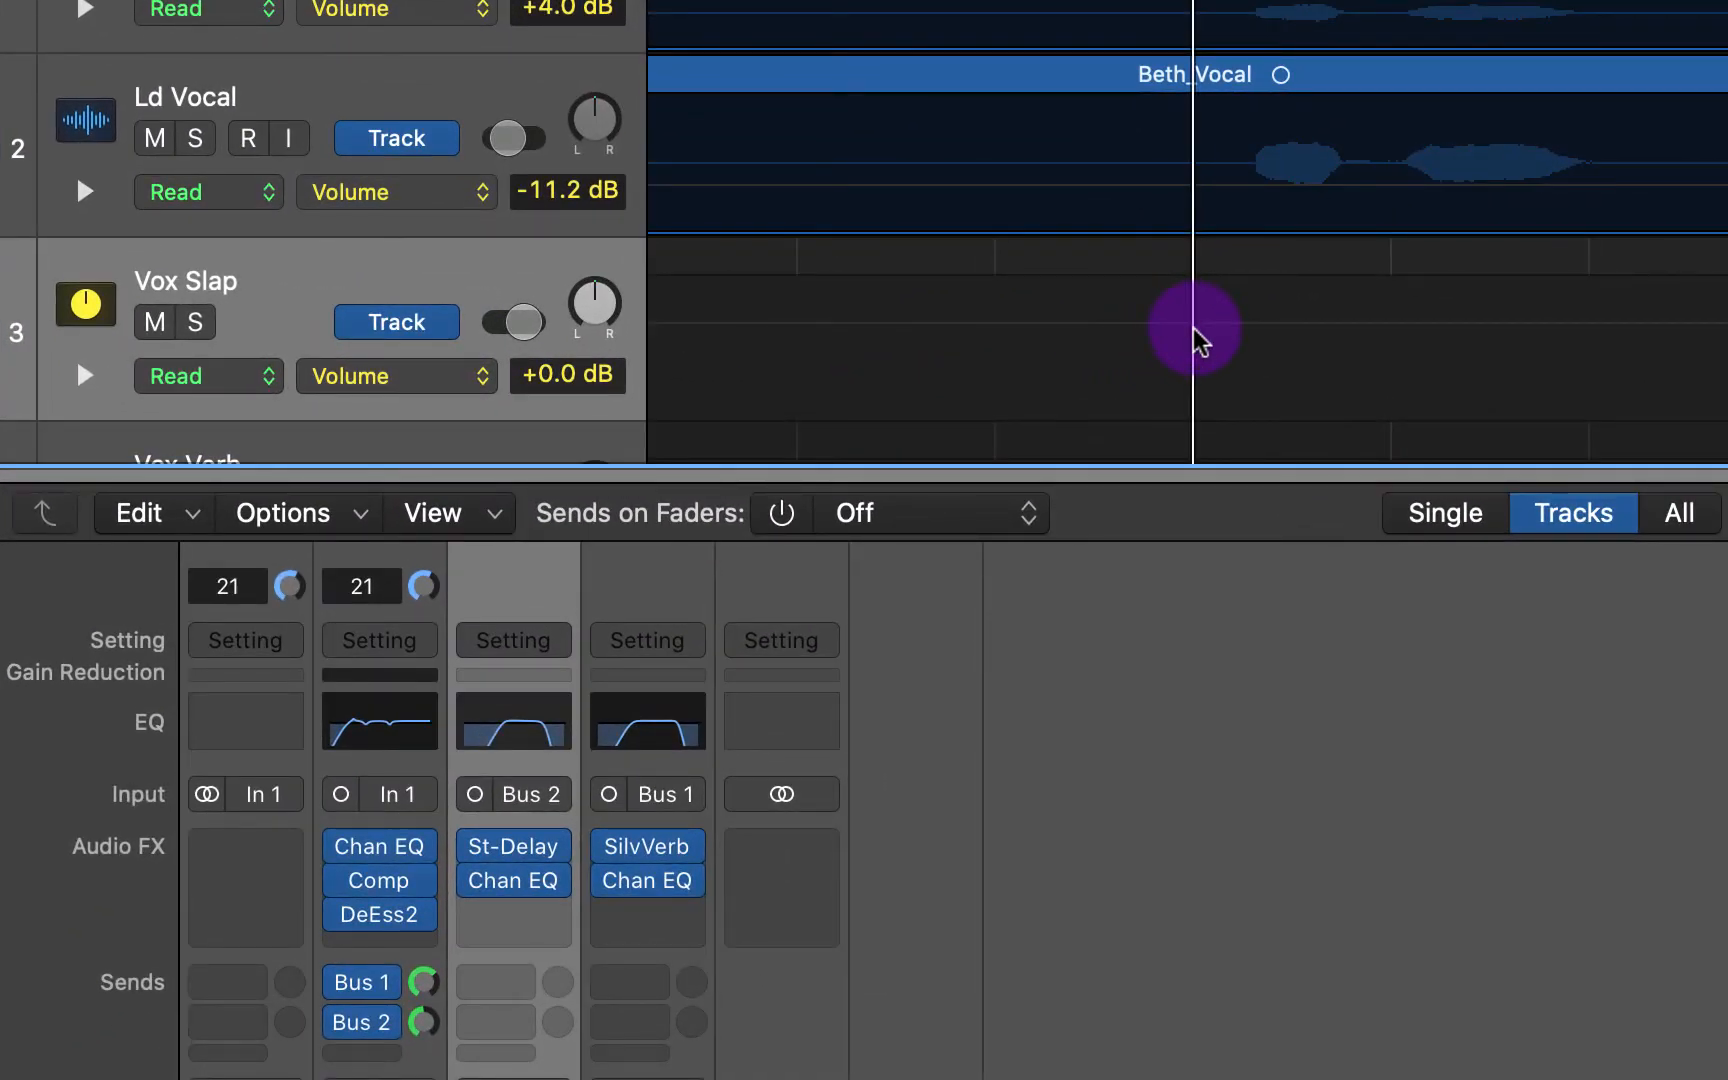
pyautogui.click(1195, 340)
pyautogui.click(1196, 326)
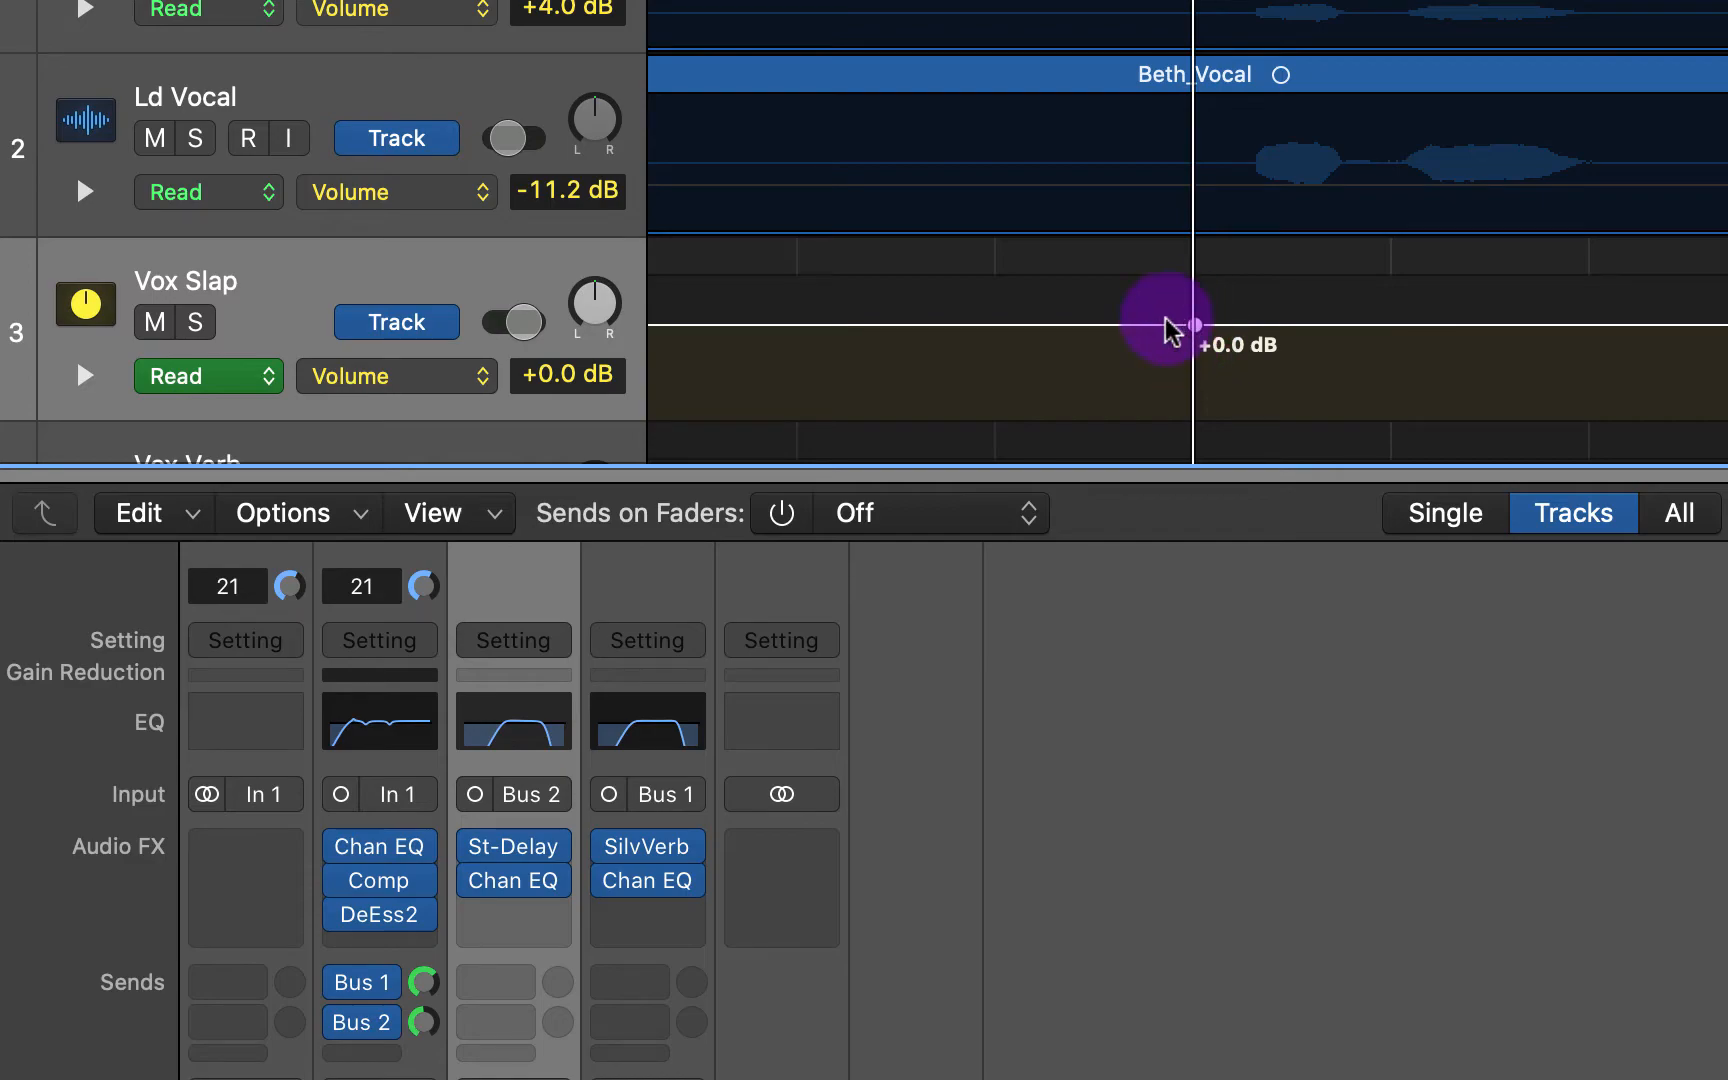
# Set Vox Slap's volume automation to −∞ dB from the song's start up to just before the +0.0 dB point
pyautogui.moveTo(1160, 325); pyautogui.dragTo(1165, 415)
pyautogui.scroll(-2, 1075, 293)
pyautogui.scroll(3, 1072, 285)
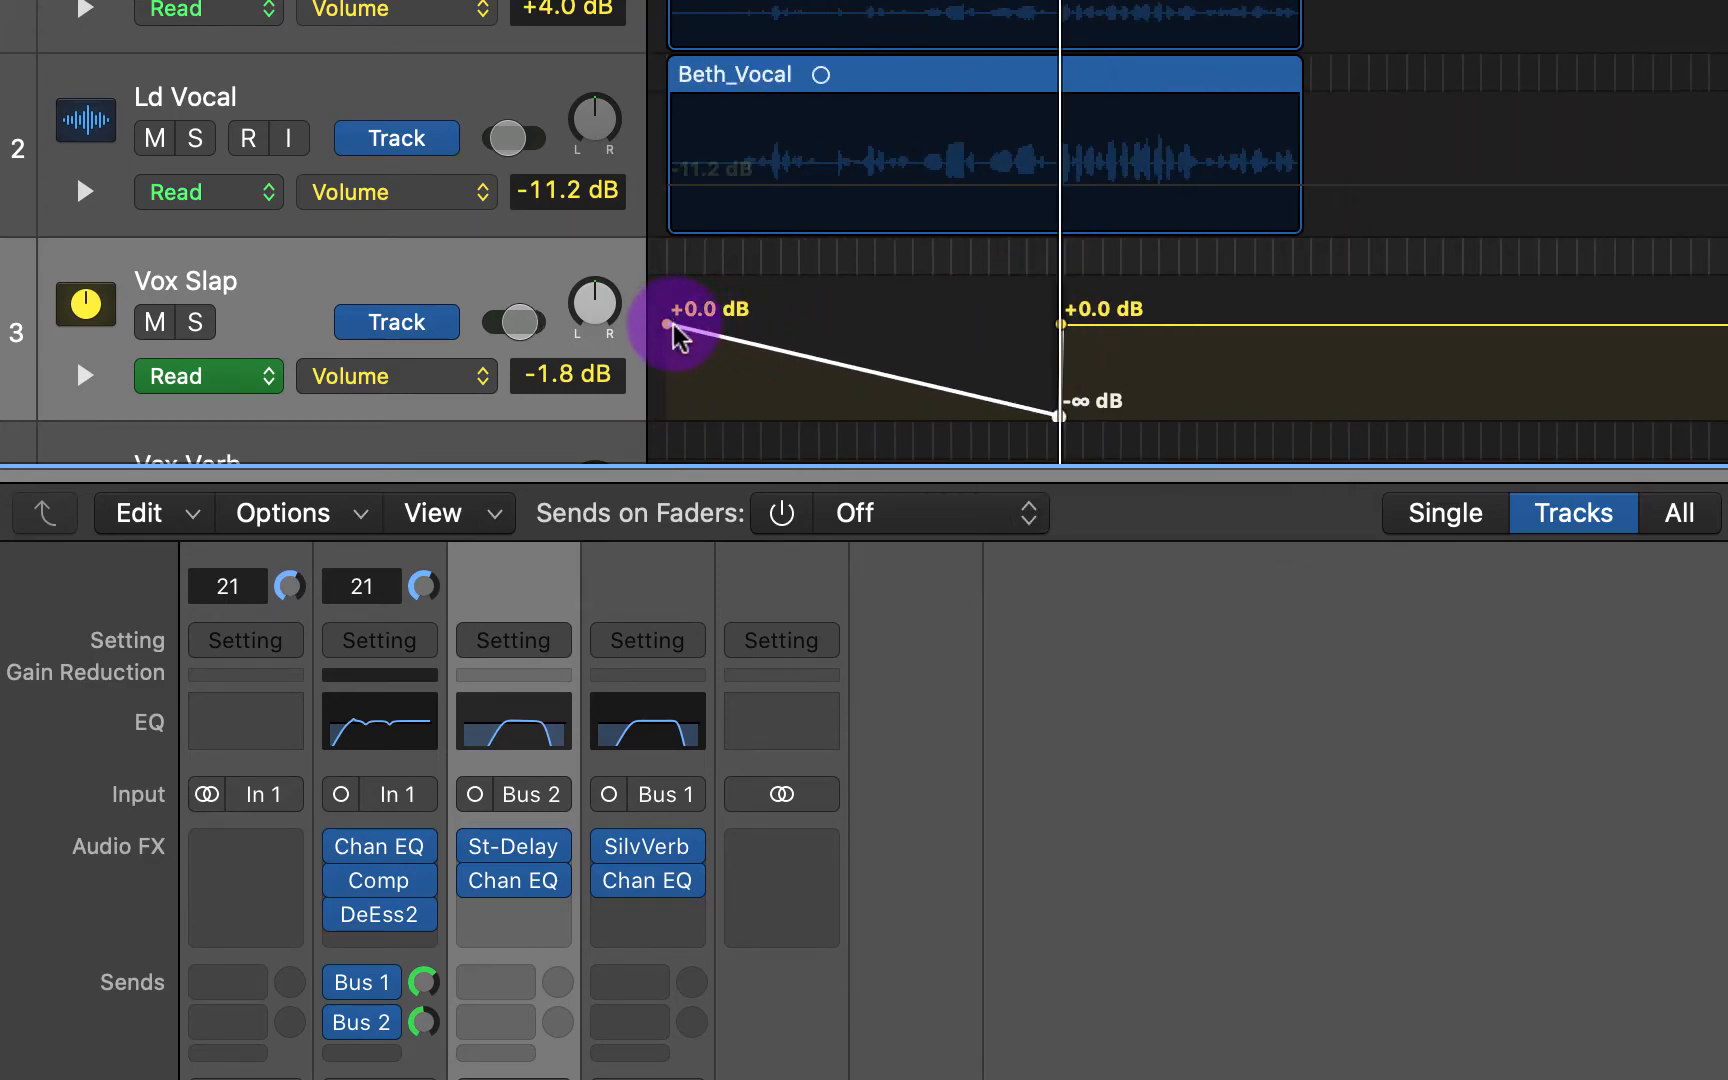
pyautogui.moveTo(668, 330); pyautogui.dragTo(665, 465)
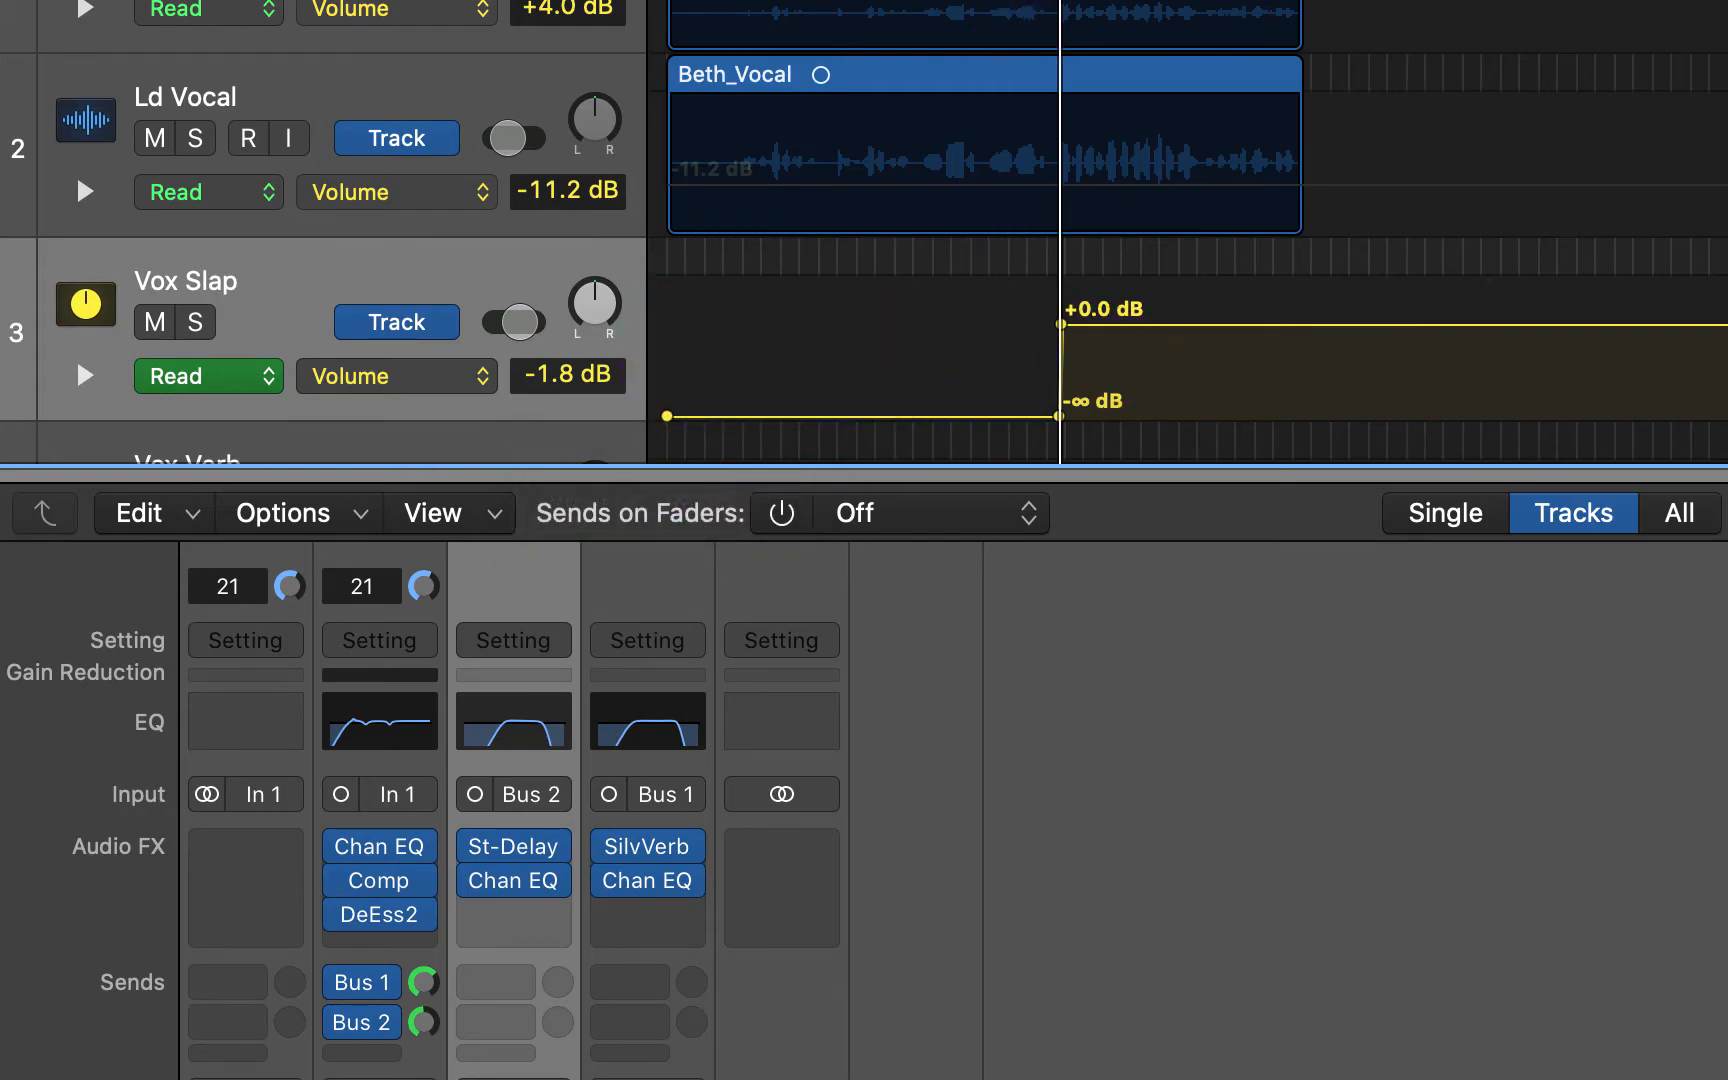
# Play through the automated slap delay entry while slightly lowering the lead vocal's Bus 2 send, and stop playback
pyautogui.moveTo(1020, 2); pyautogui.dragTo(990, 2)
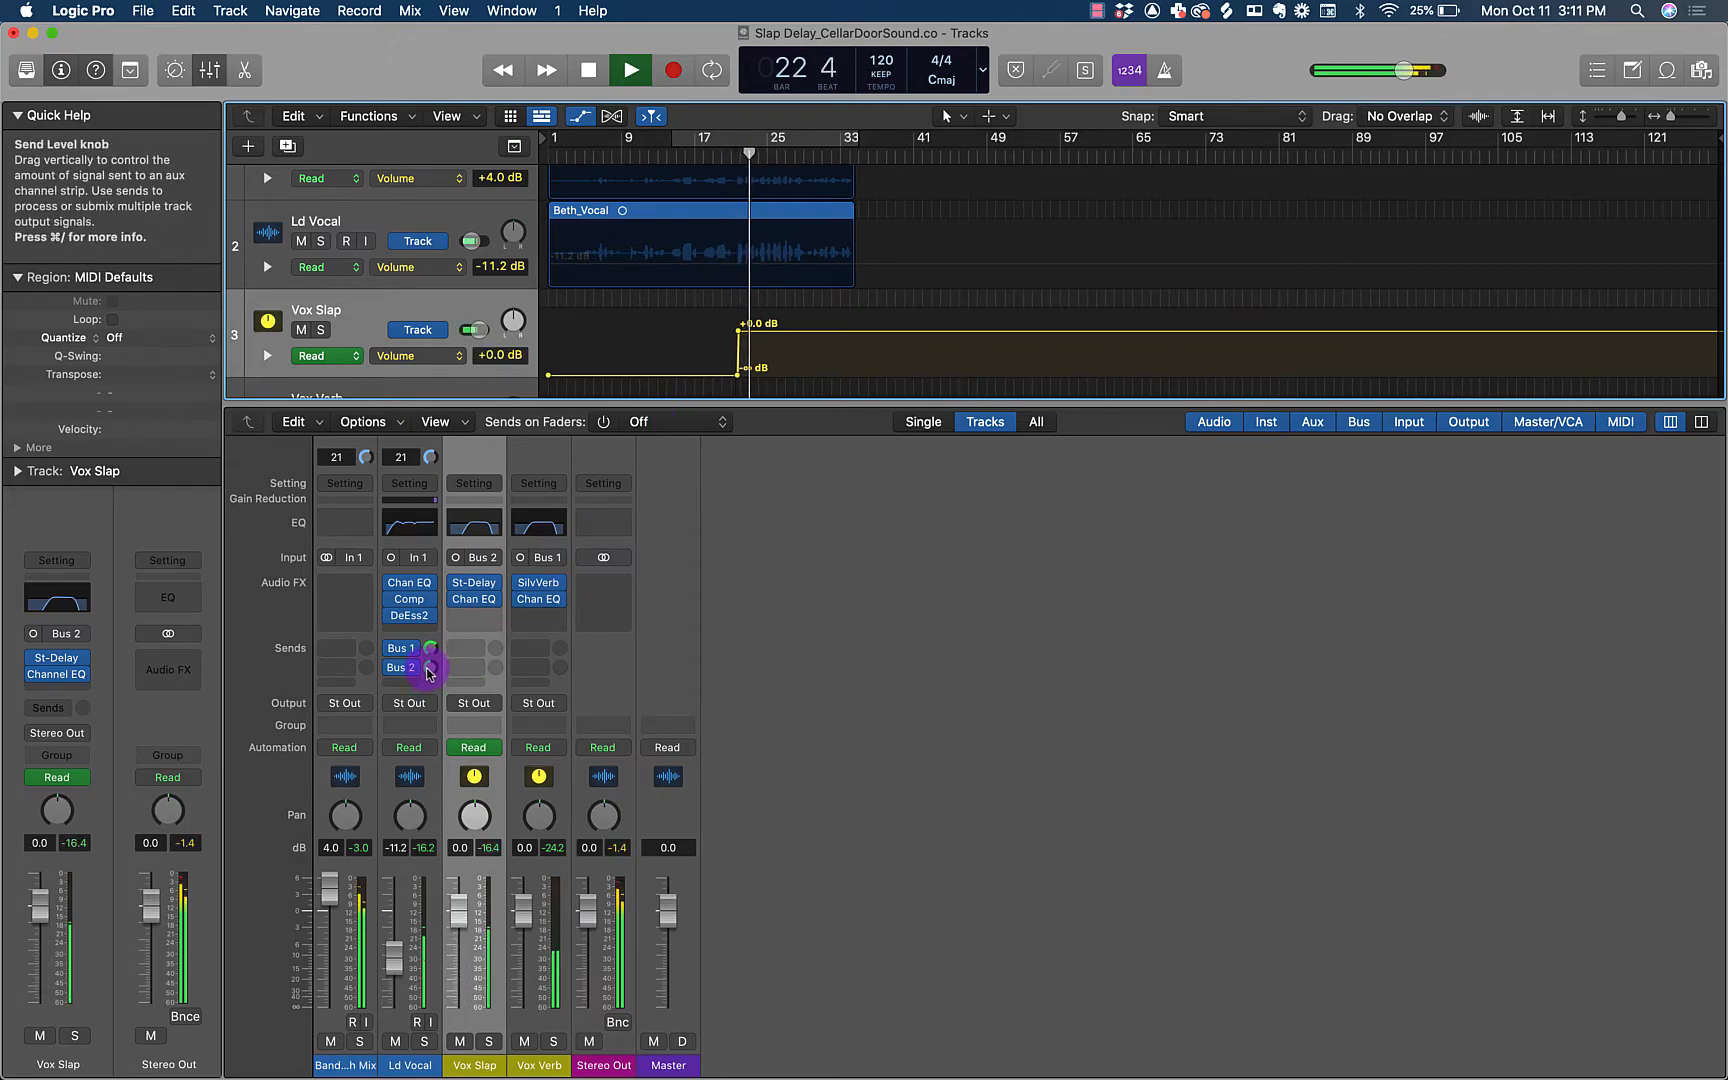
pyautogui.moveTo(420, 665); pyautogui.dragTo(427, 680)
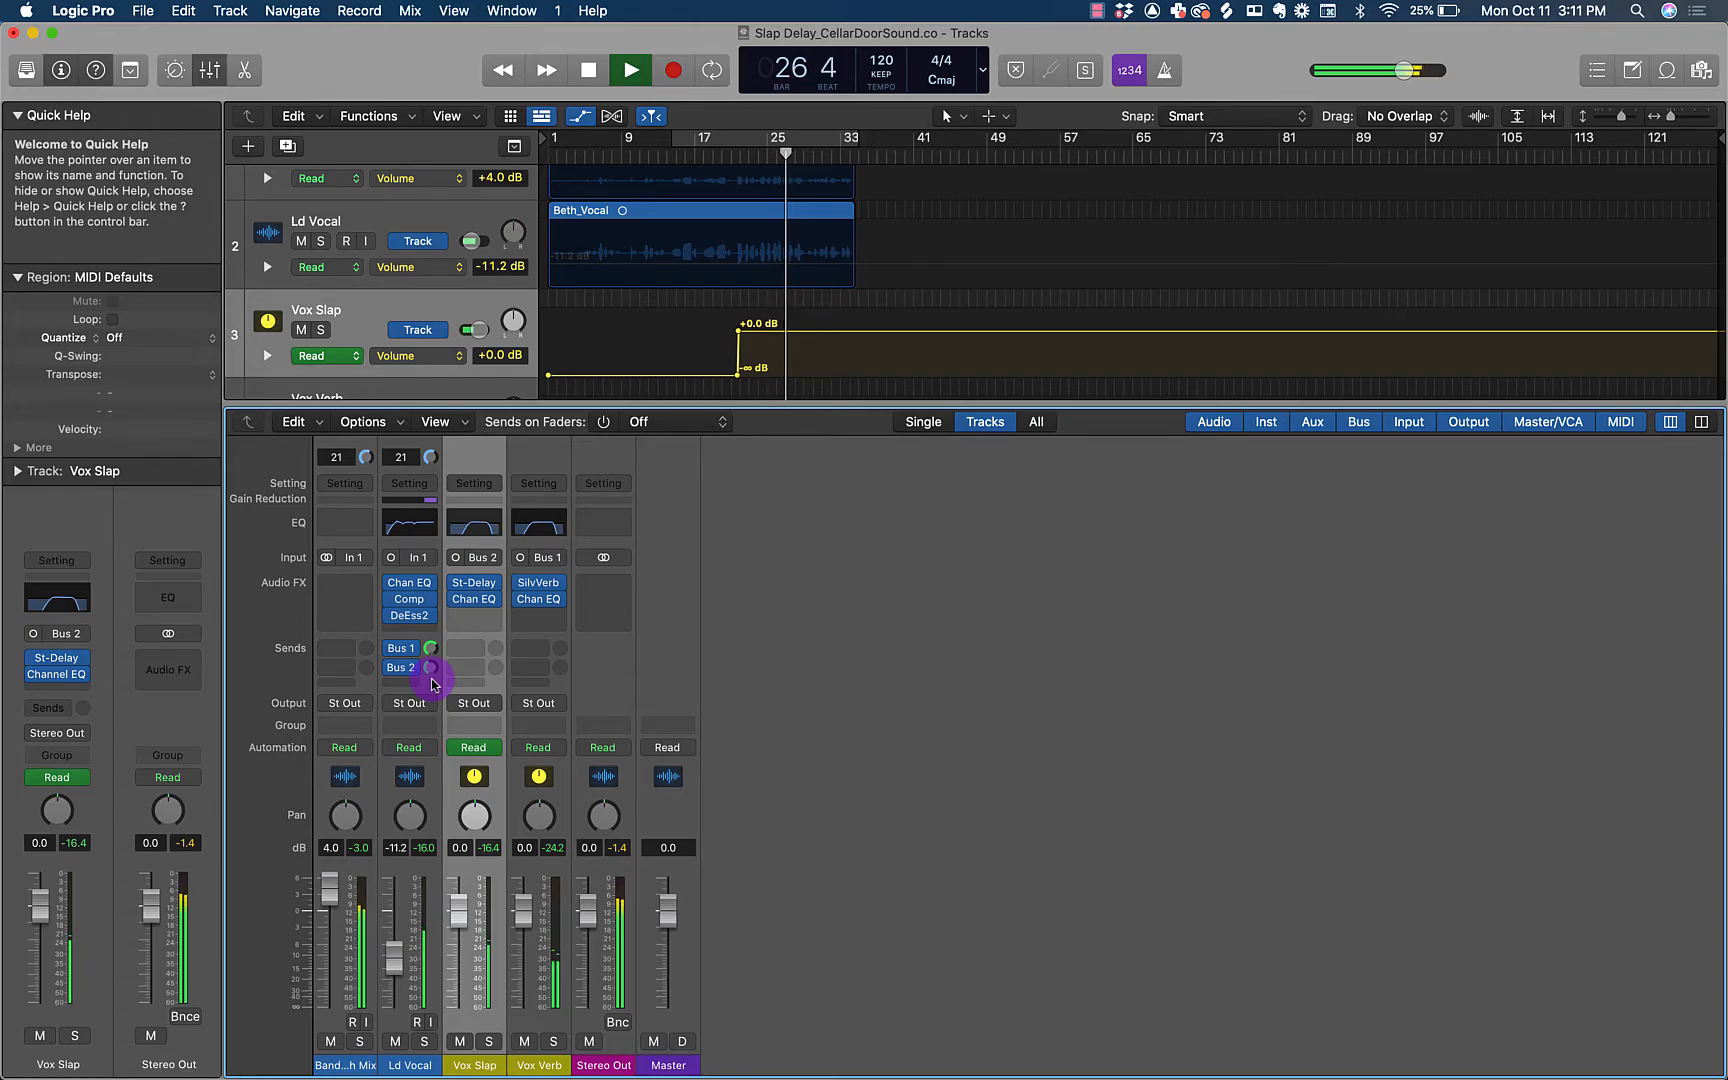
pyautogui.press('space')
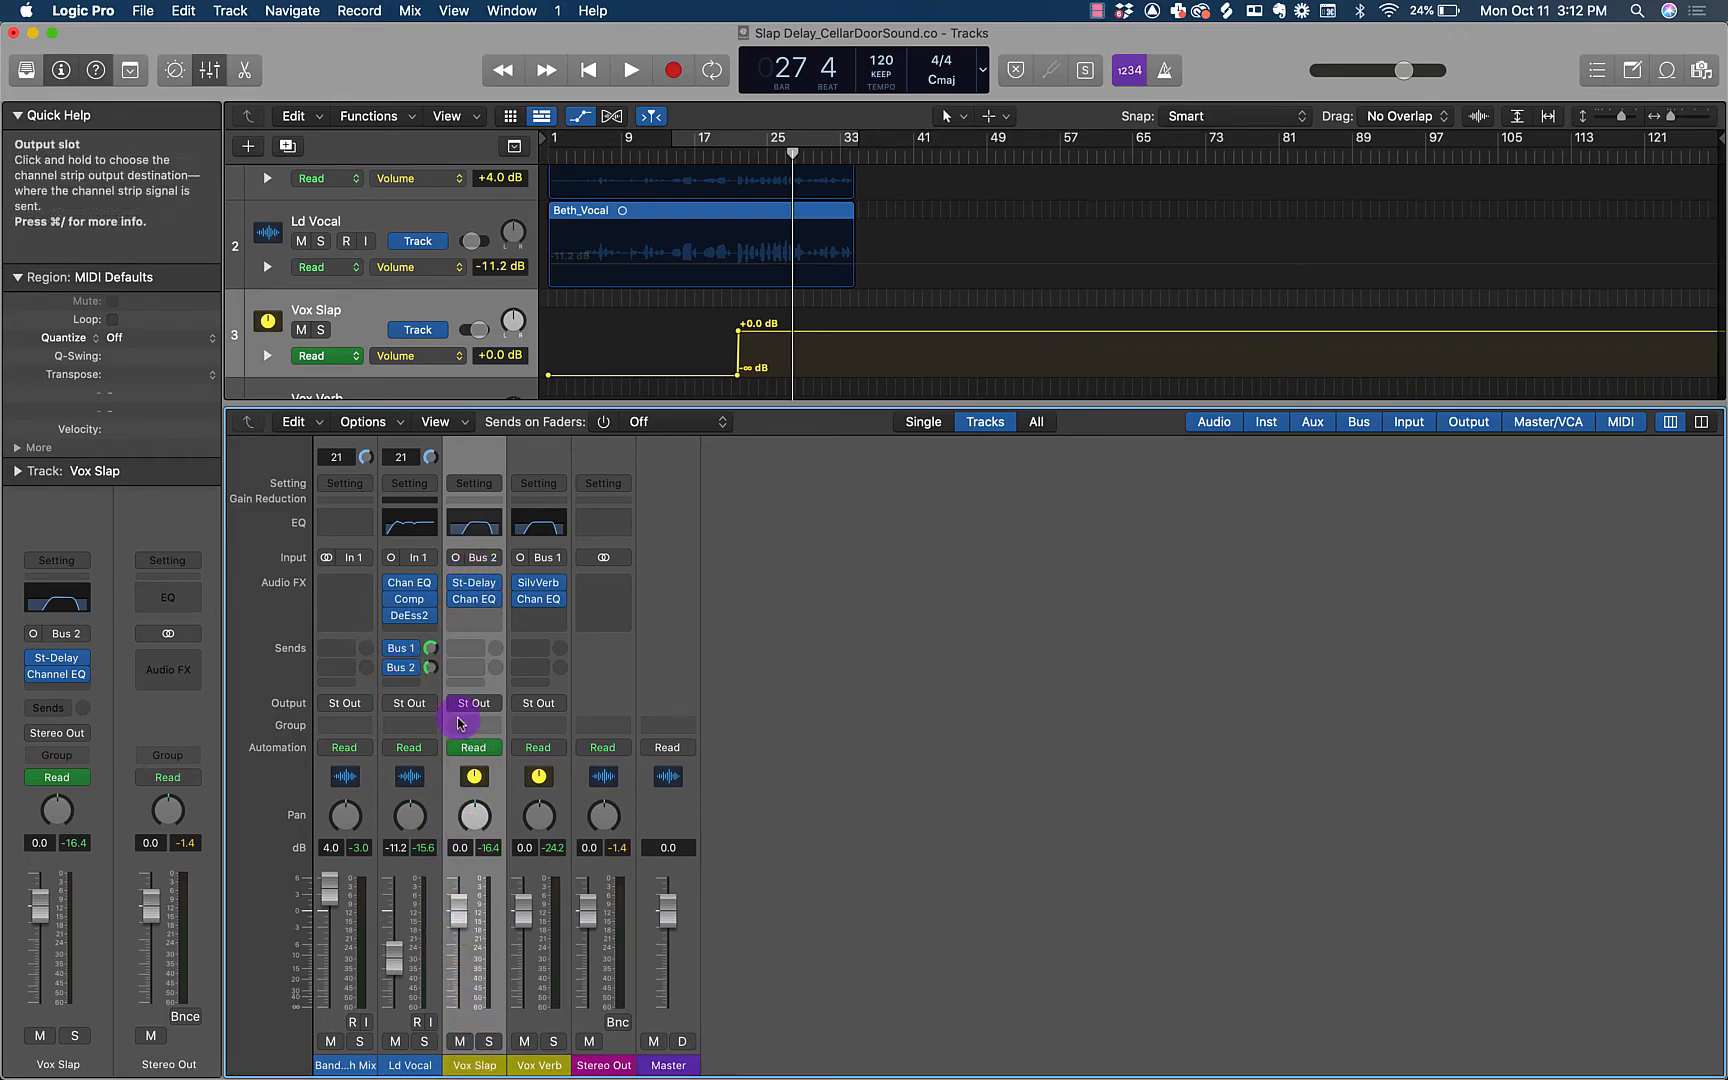
# Move the Vox Verb track above Vox Slap in the track list
pyautogui.scroll(-2, 368, 316)
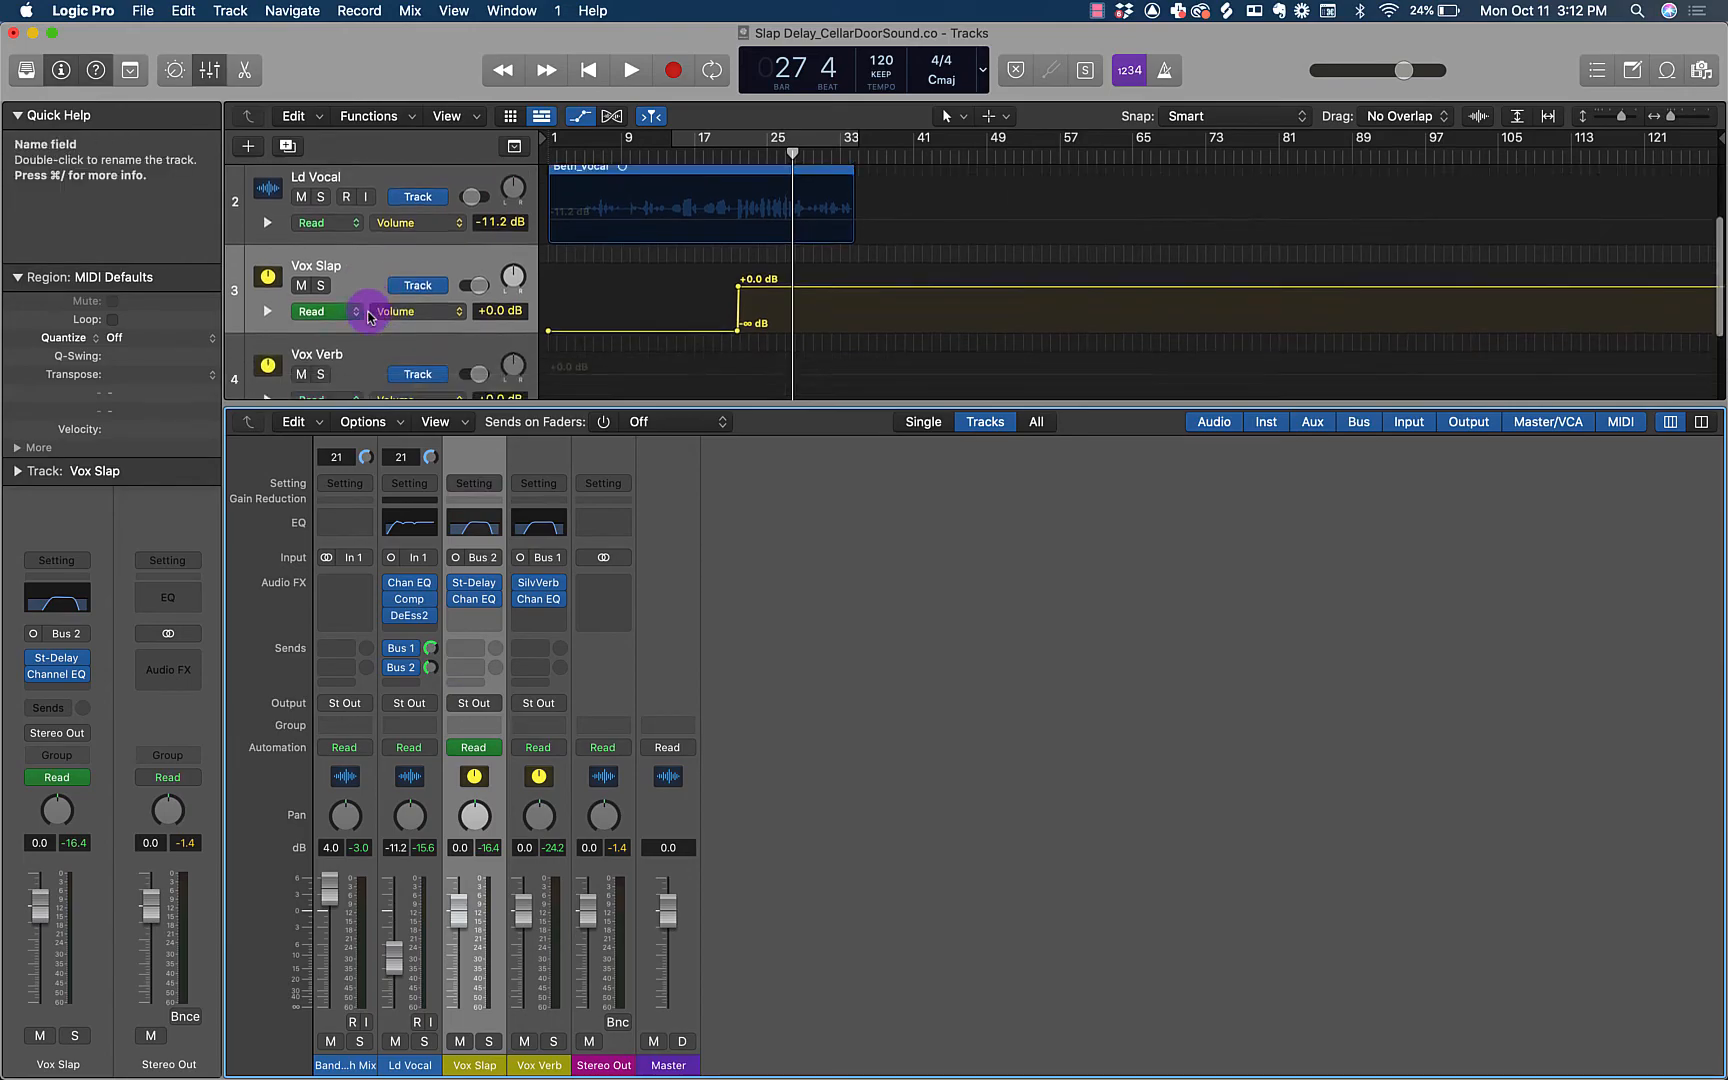
pyautogui.moveTo(336, 351); pyautogui.dragTo(333, 226)
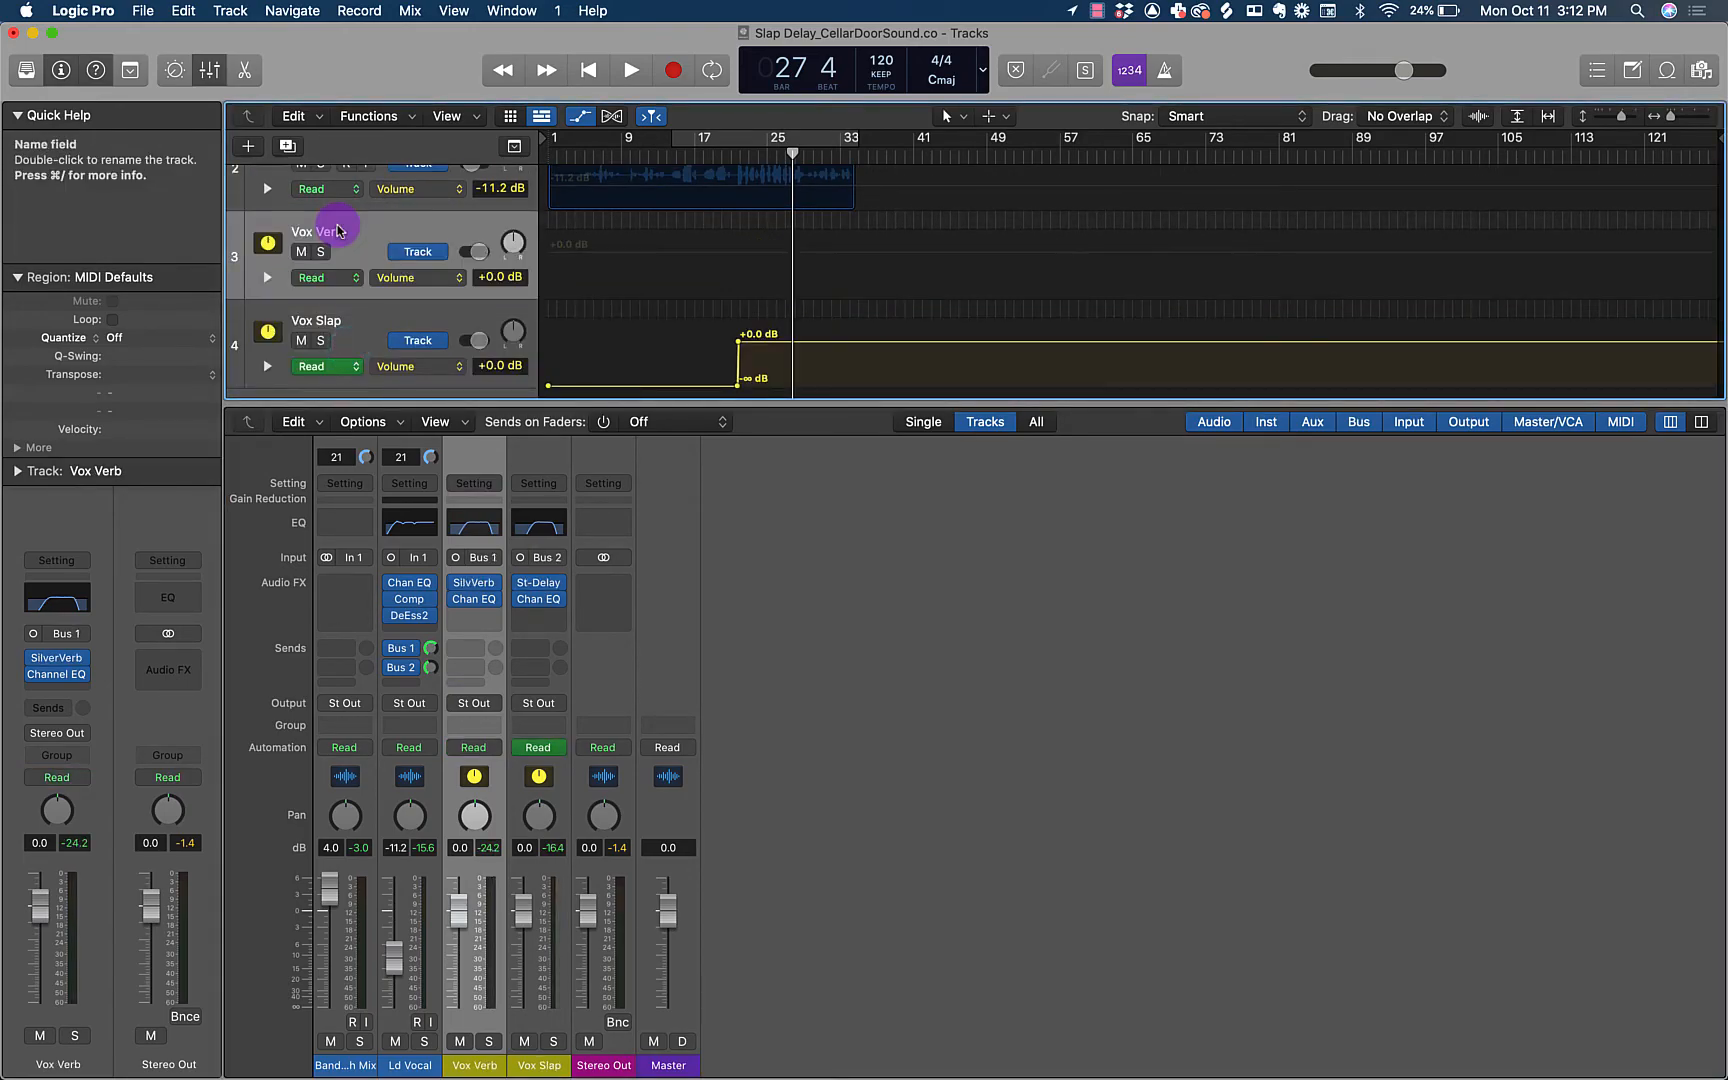
# Review the Stereo Delay and Channel EQ settings on Vox Slap, and close both plug-in windows
pyautogui.click(553, 800)
pyautogui.click(539, 583)
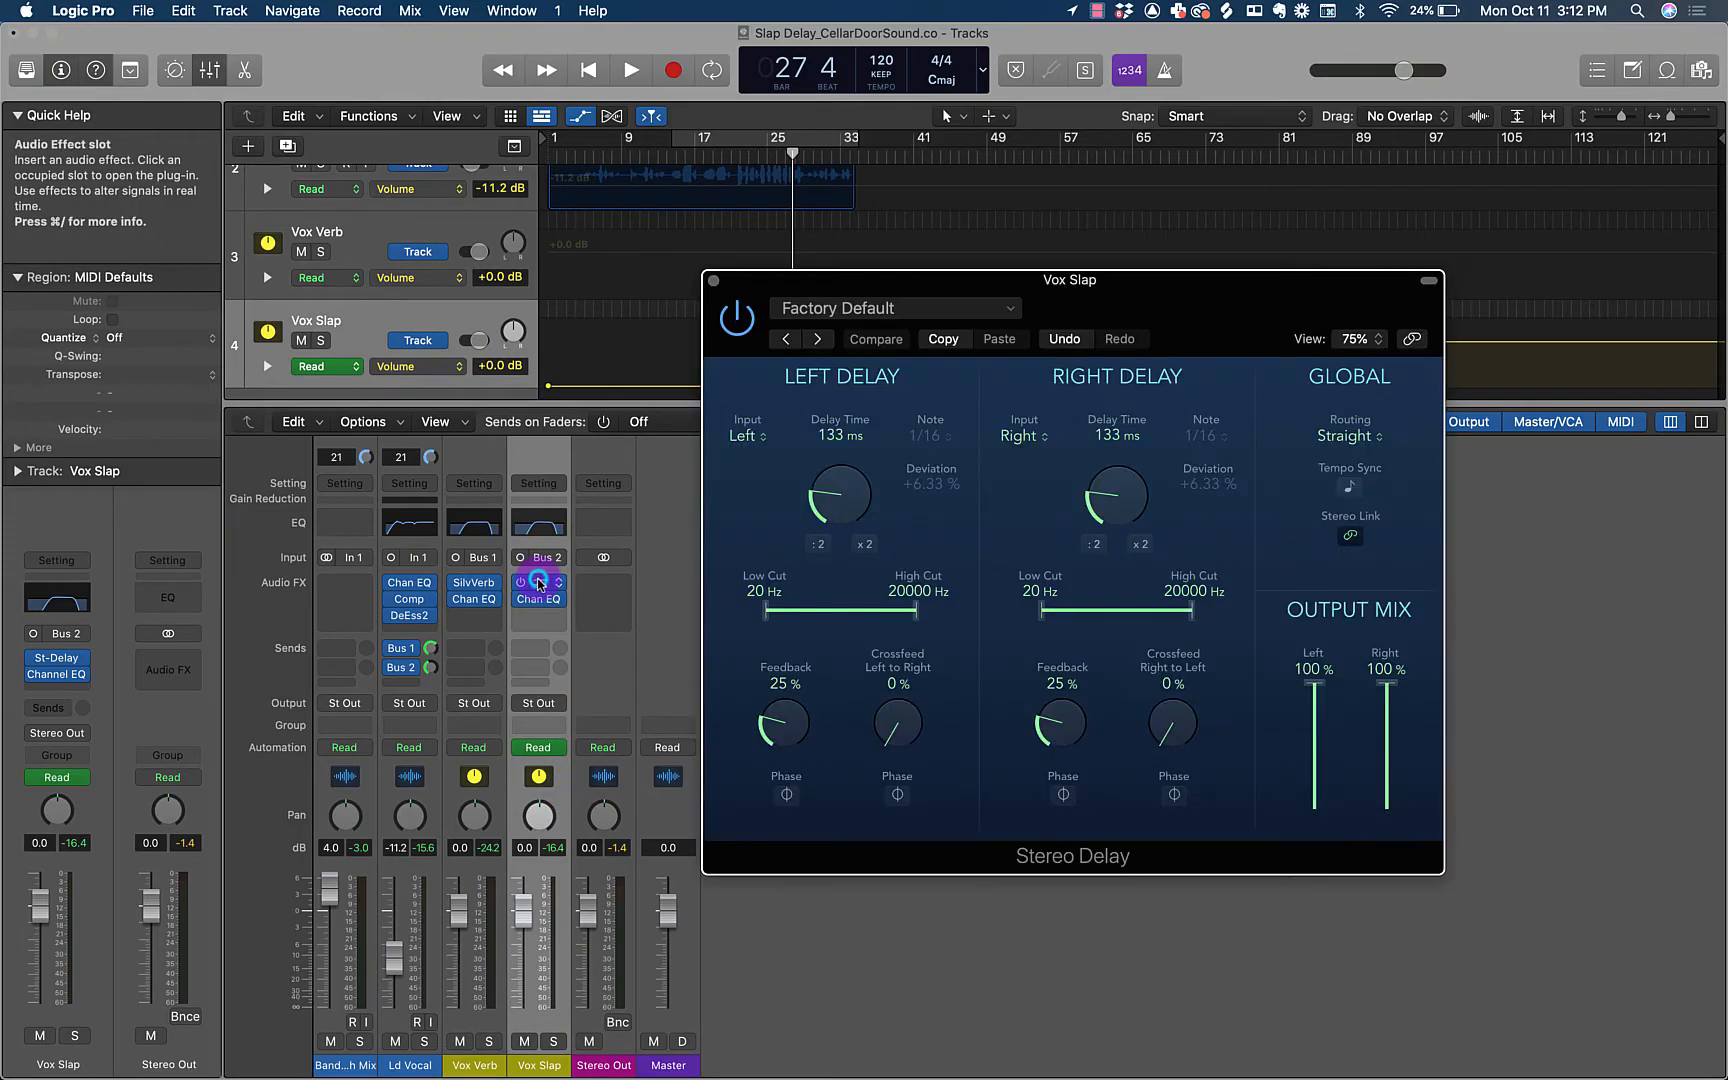
pyautogui.click(1350, 484)
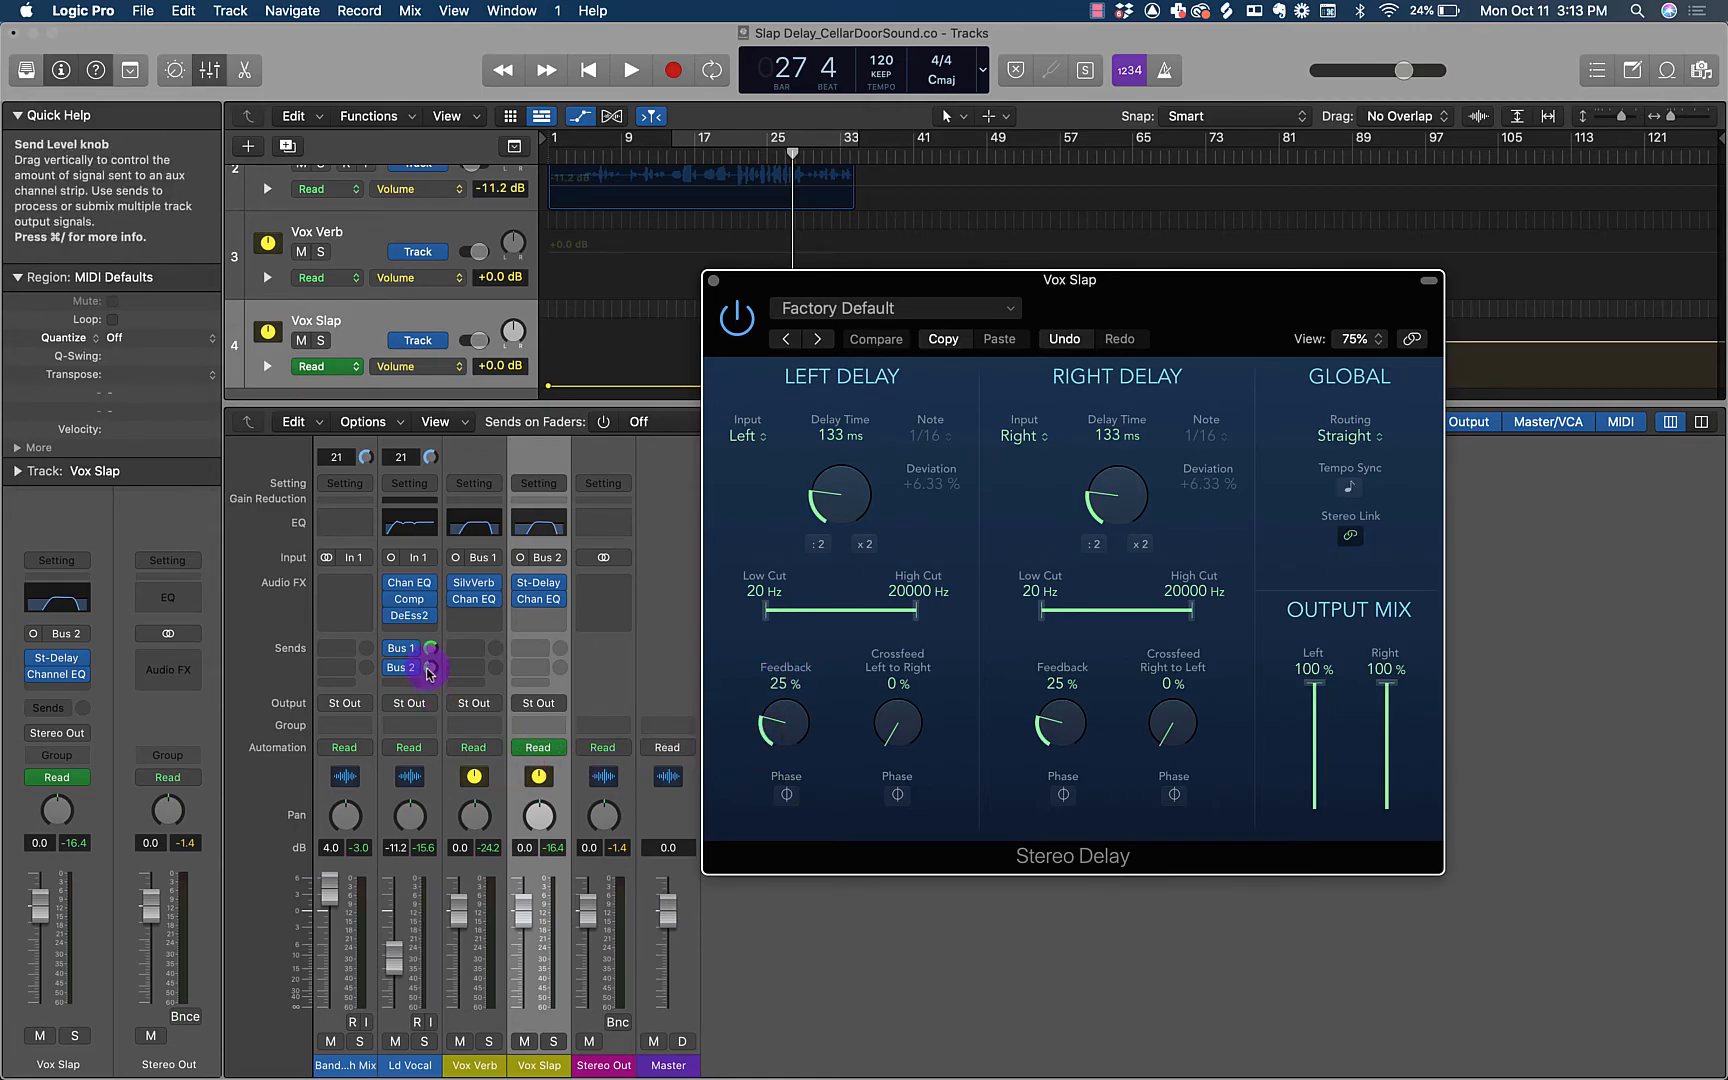
pyautogui.click(538, 599)
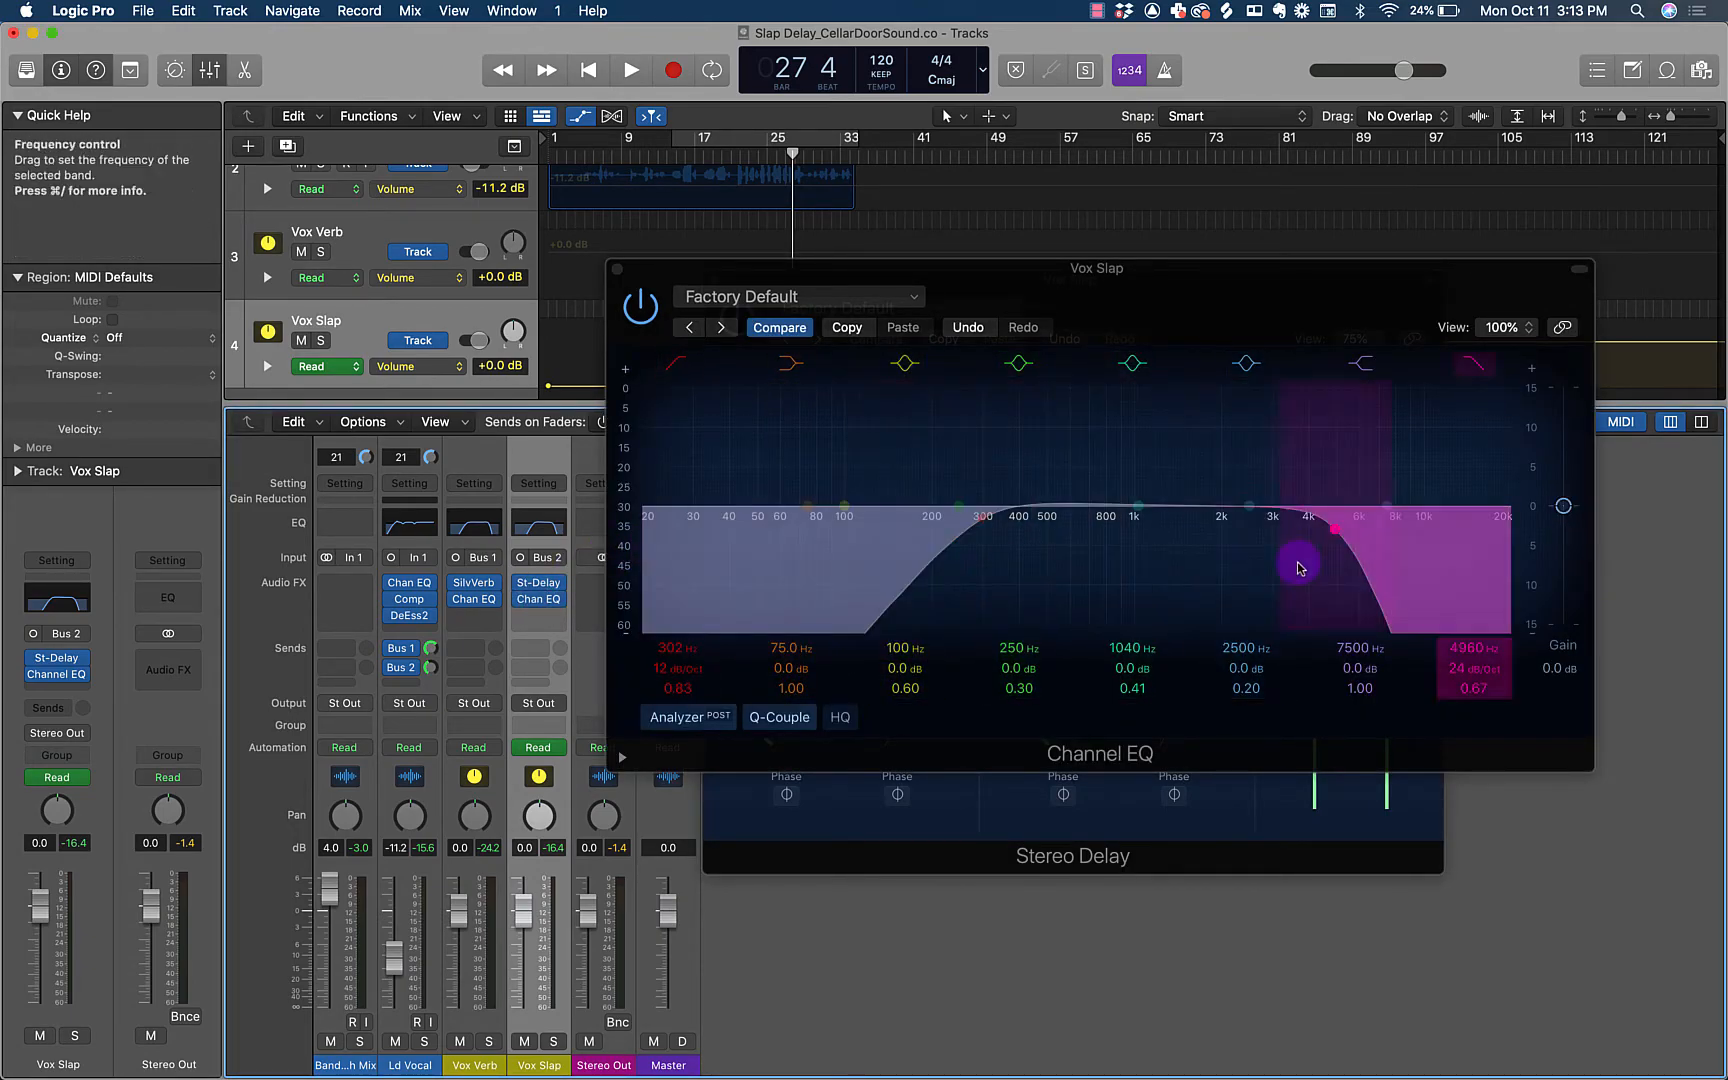
pyautogui.click(616, 270)
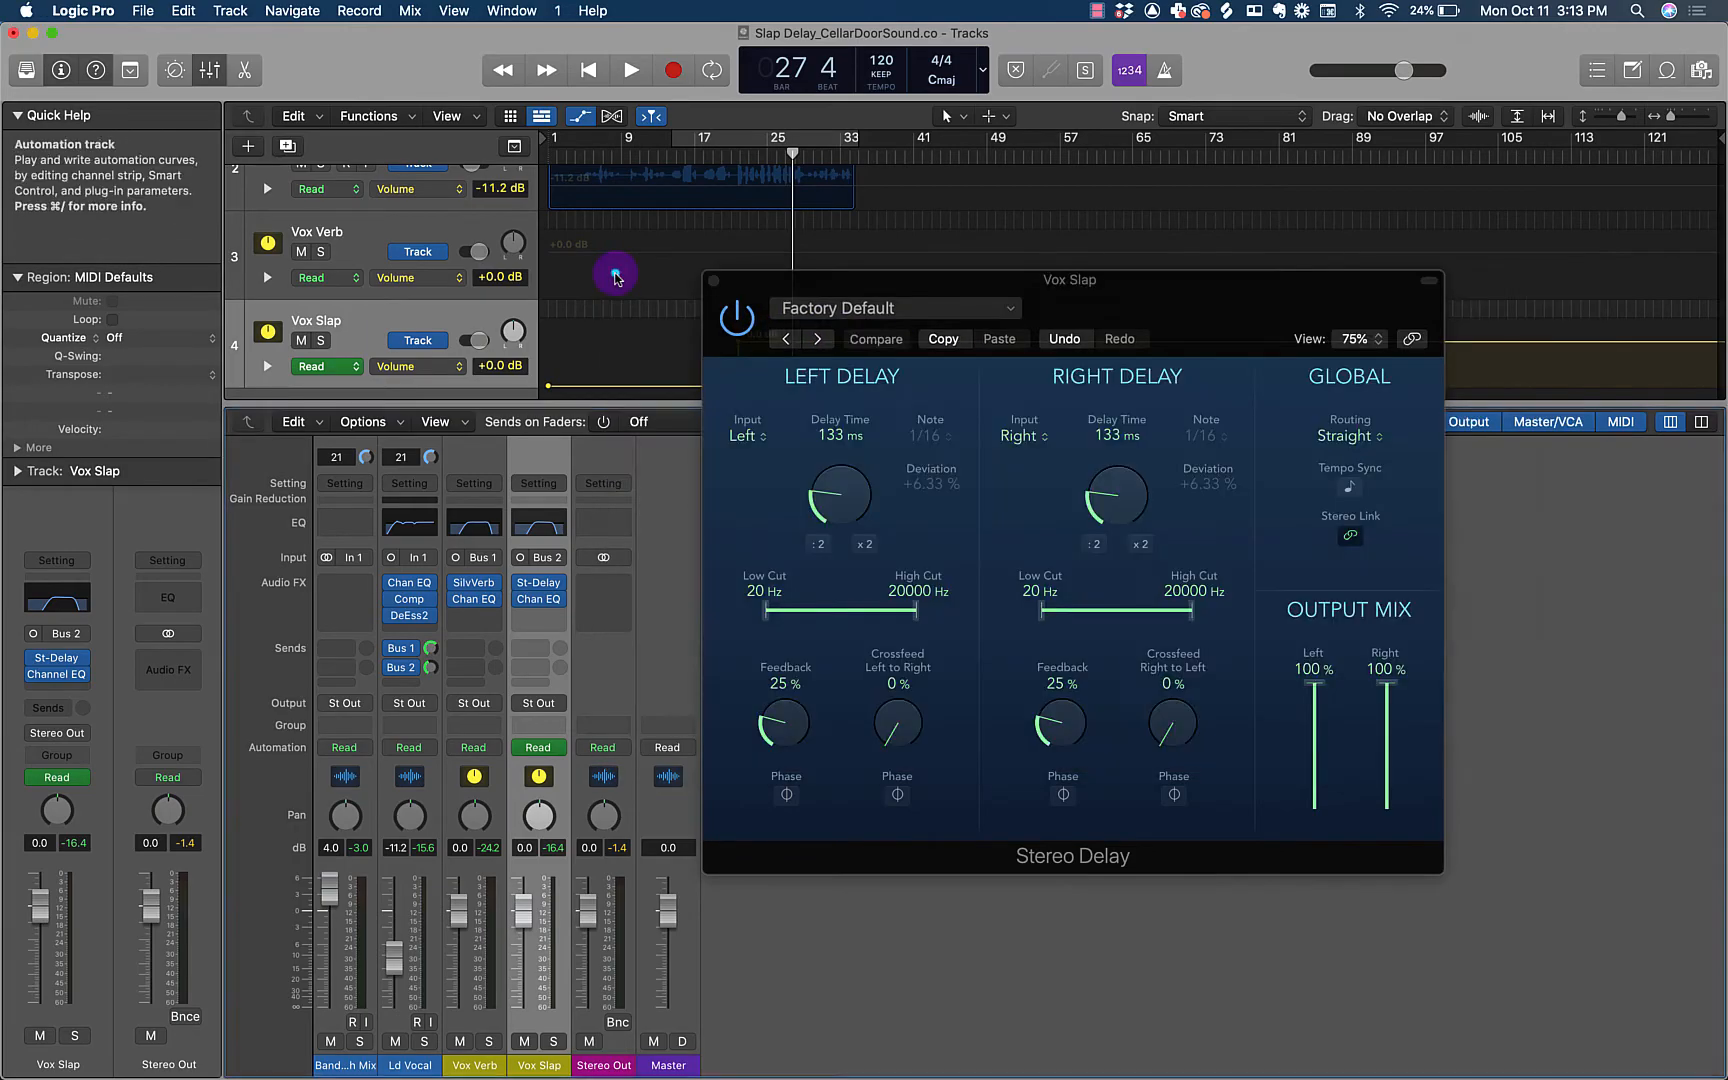
pyautogui.click(714, 287)
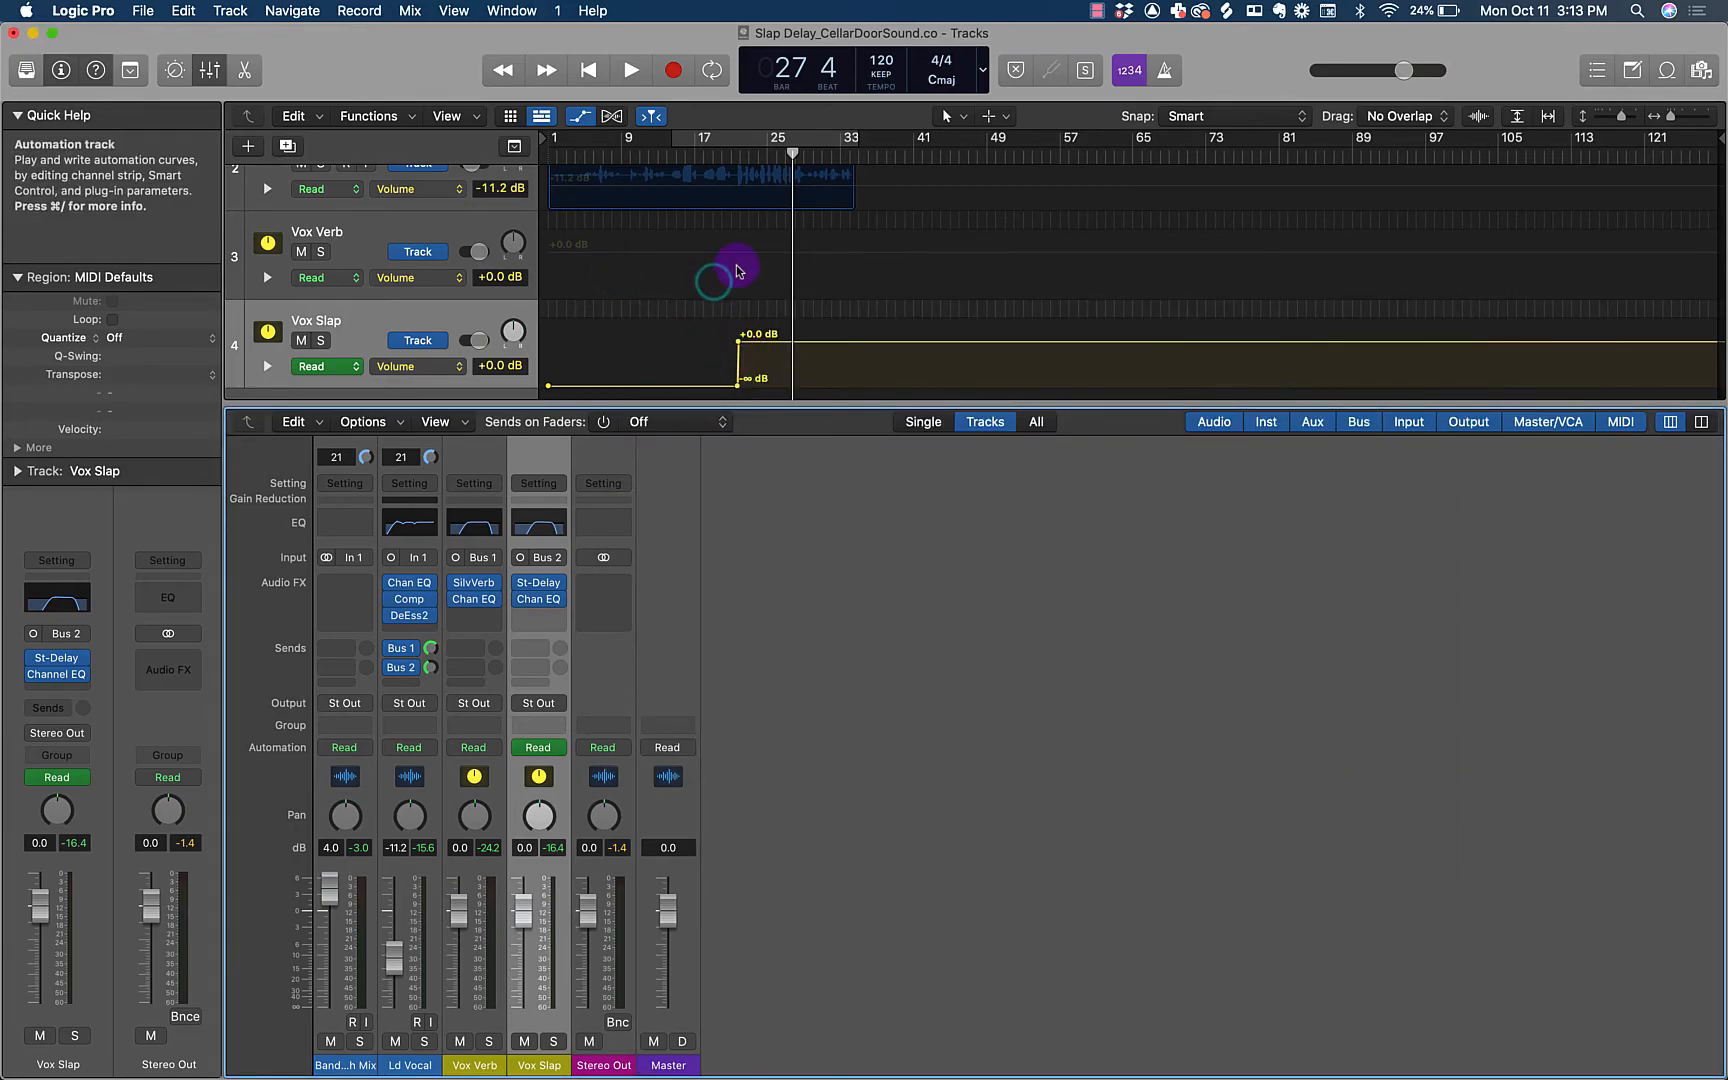
# Mute Vox Slap and listen to the mix from bar 18 without the slap delay
pyautogui.scroll(1, 720, 255)
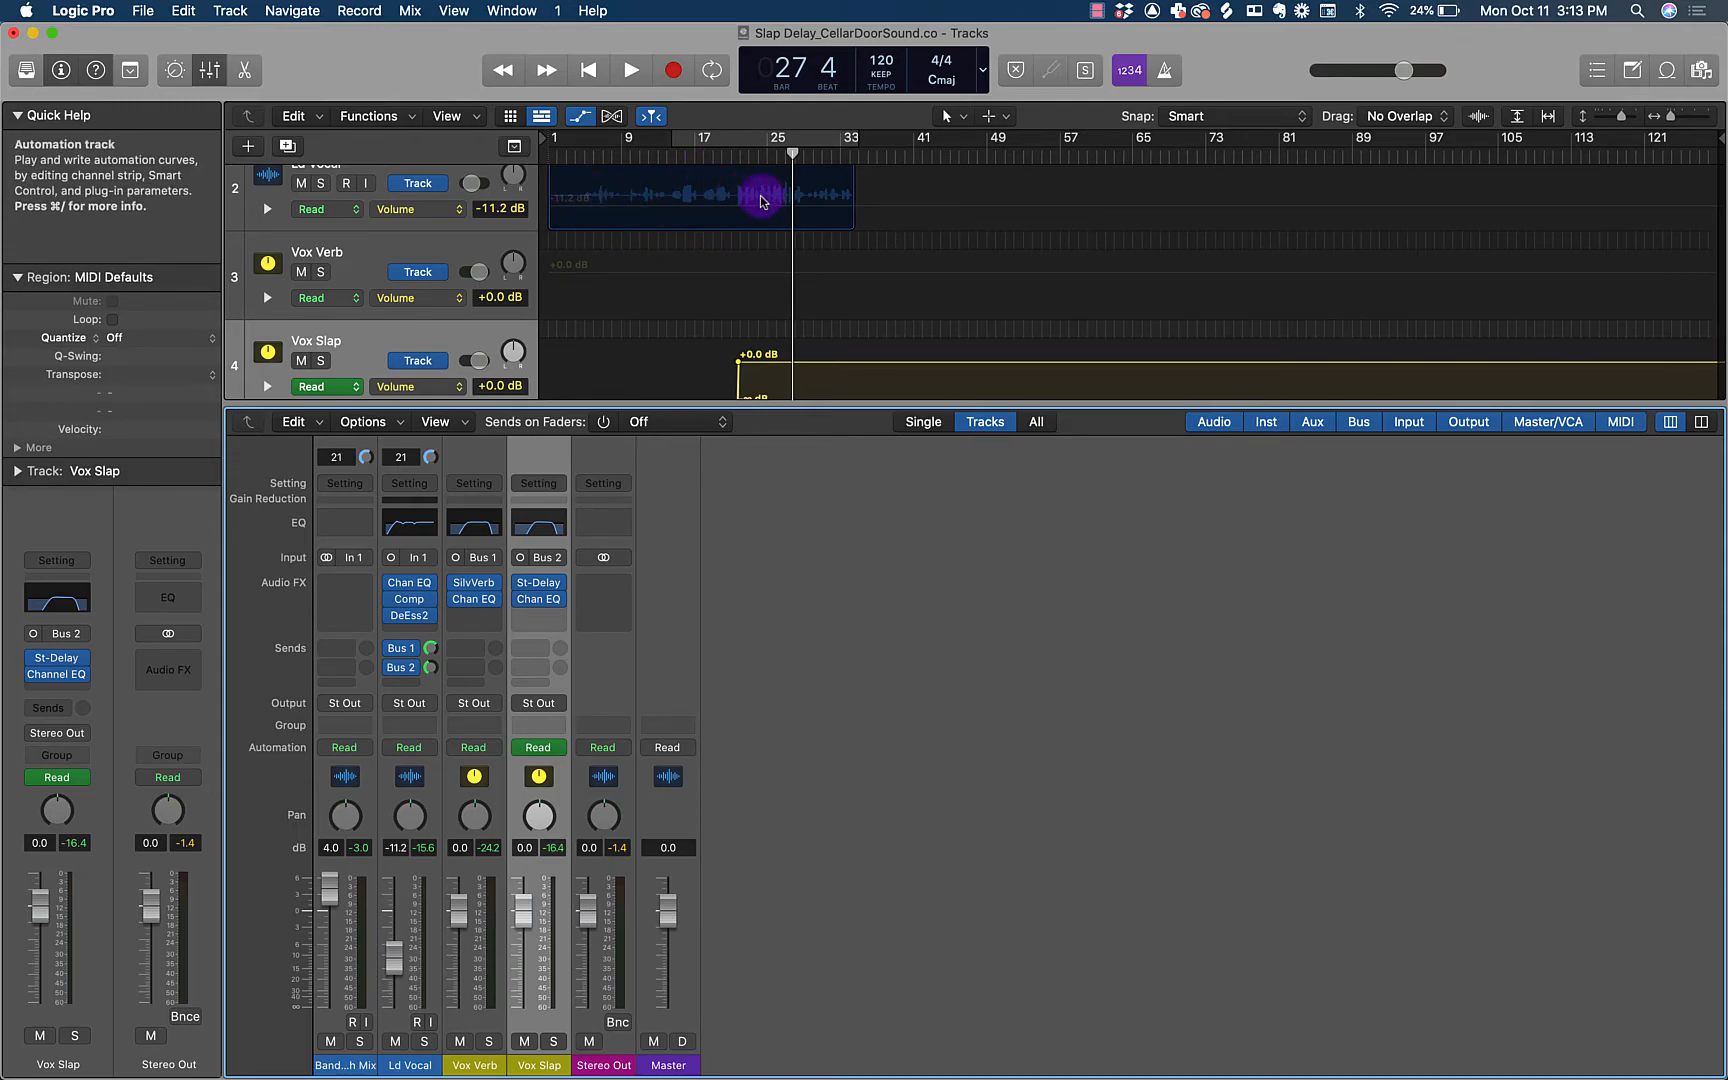
pyautogui.click(700, 157)
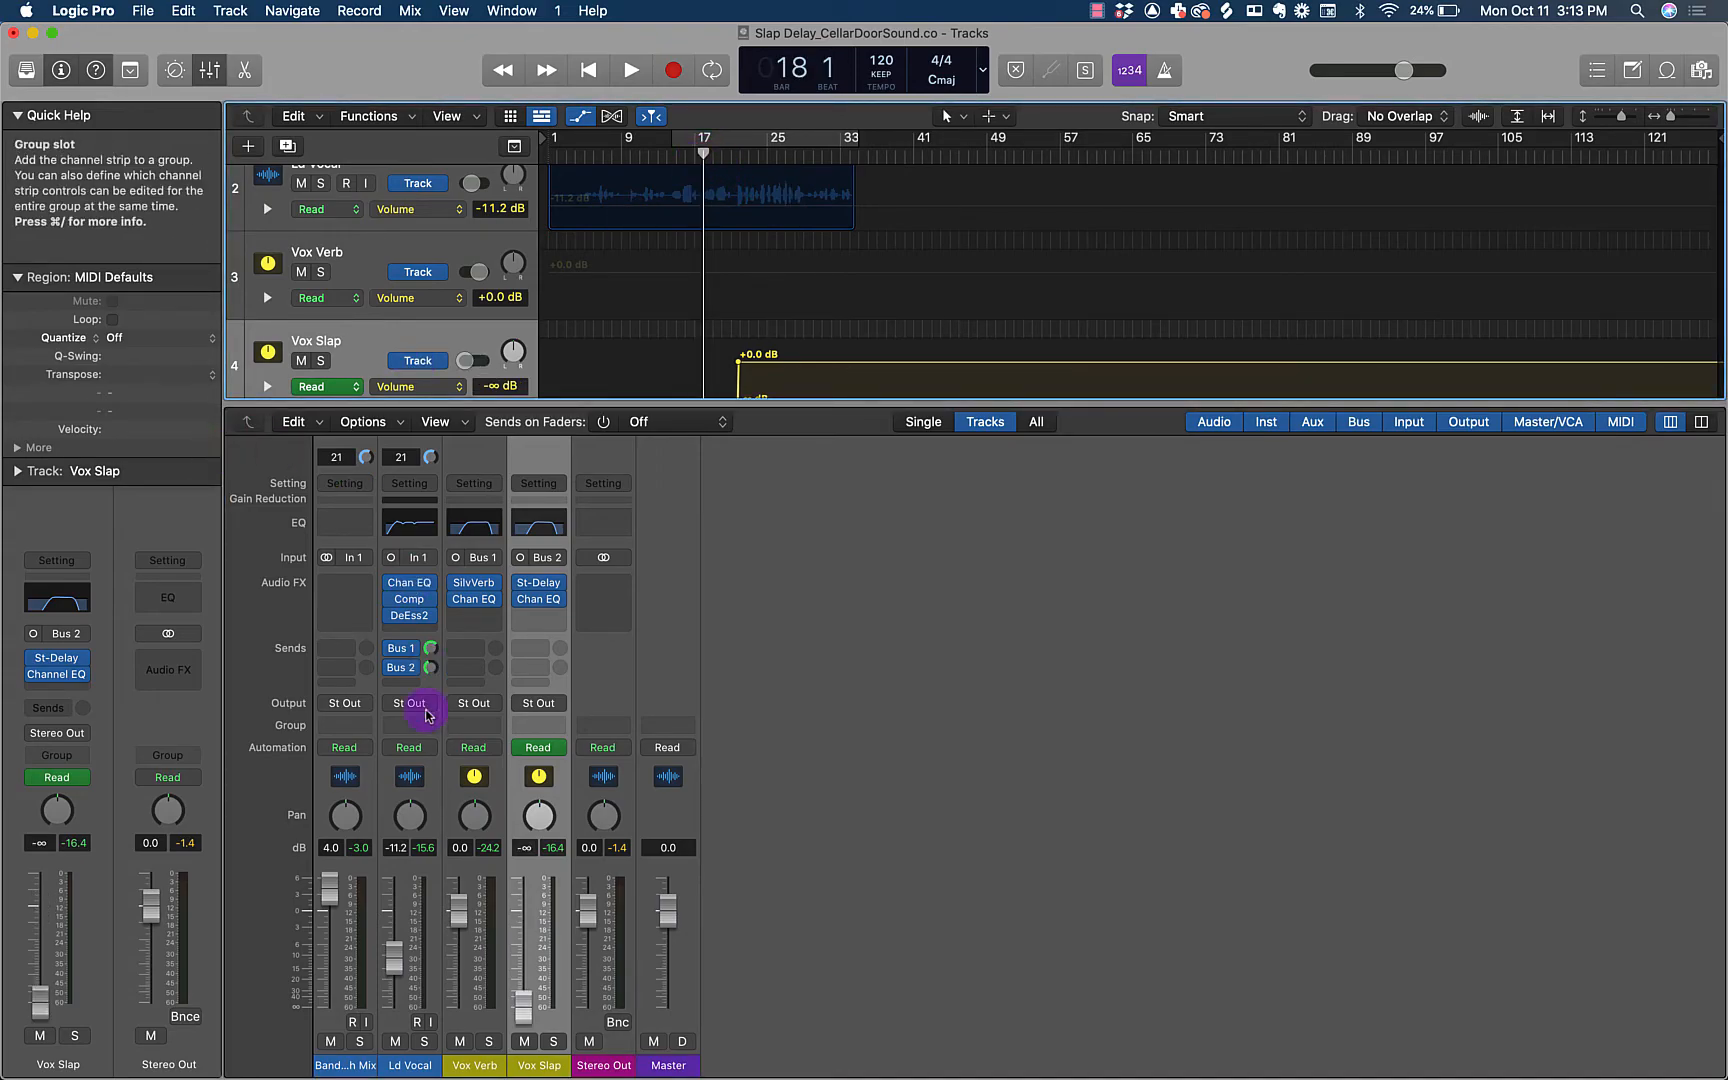
pyautogui.click(524, 1041)
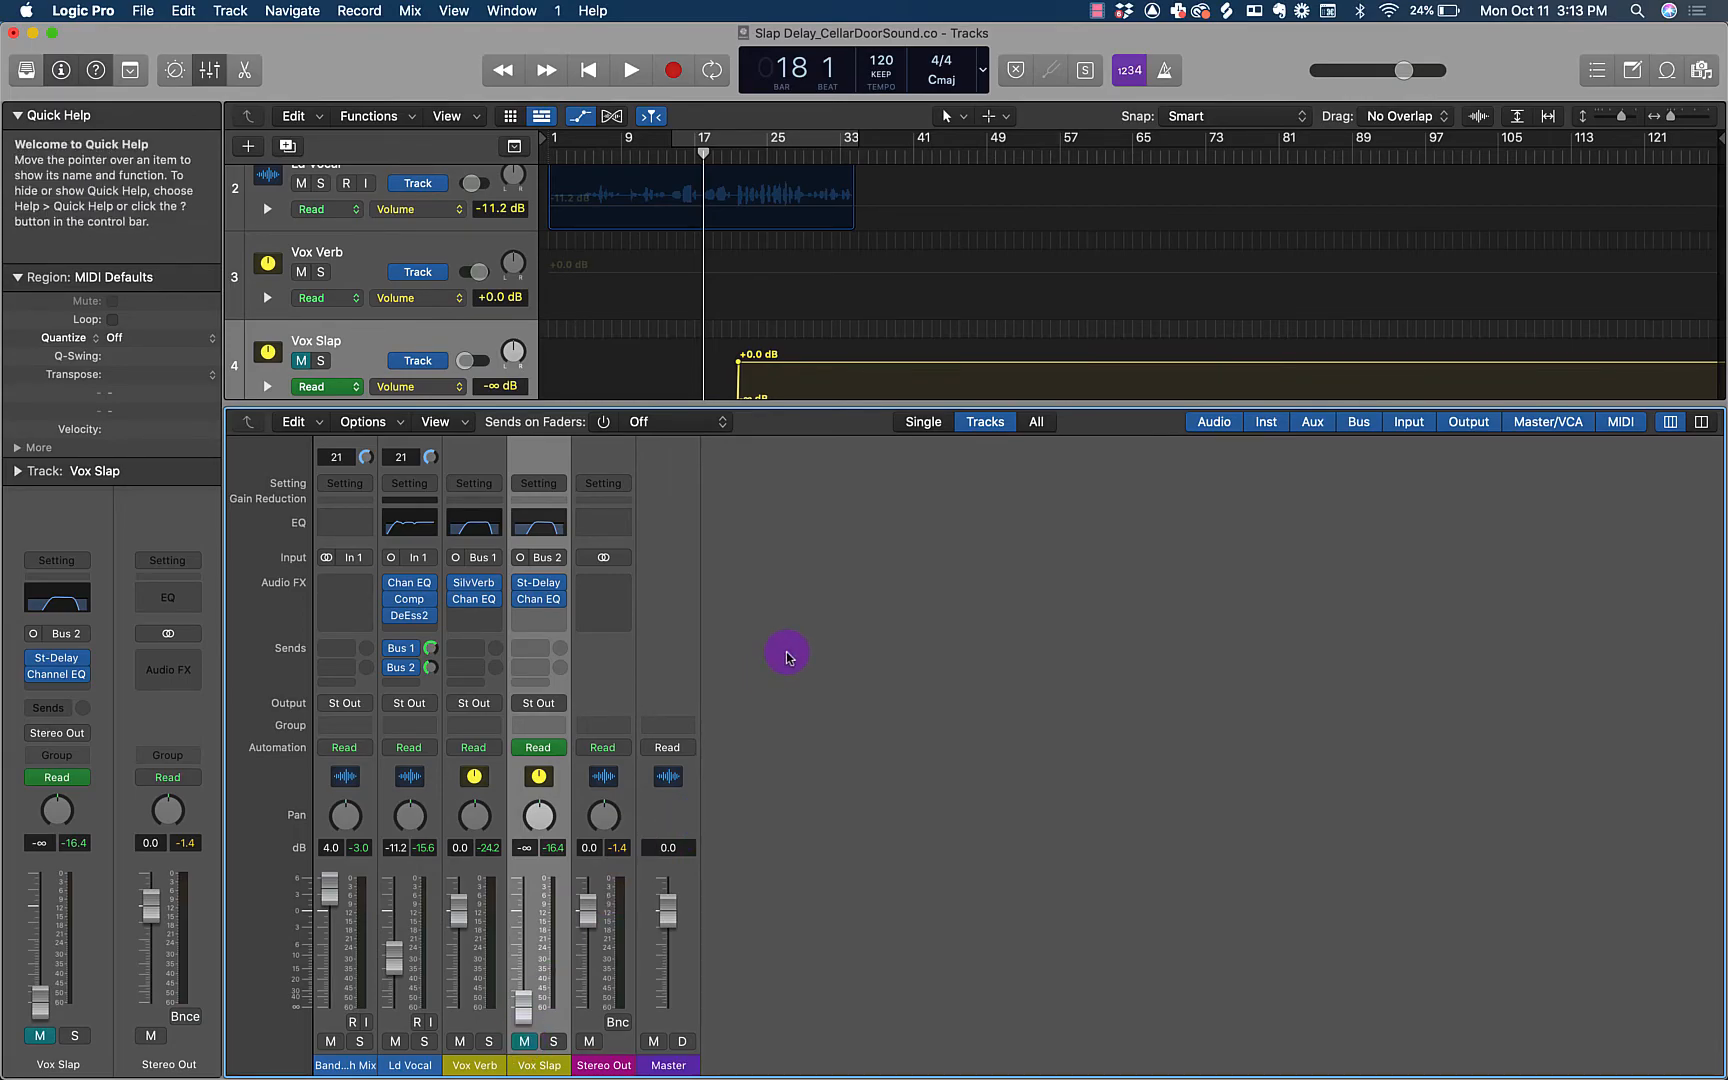
pyautogui.press('space')
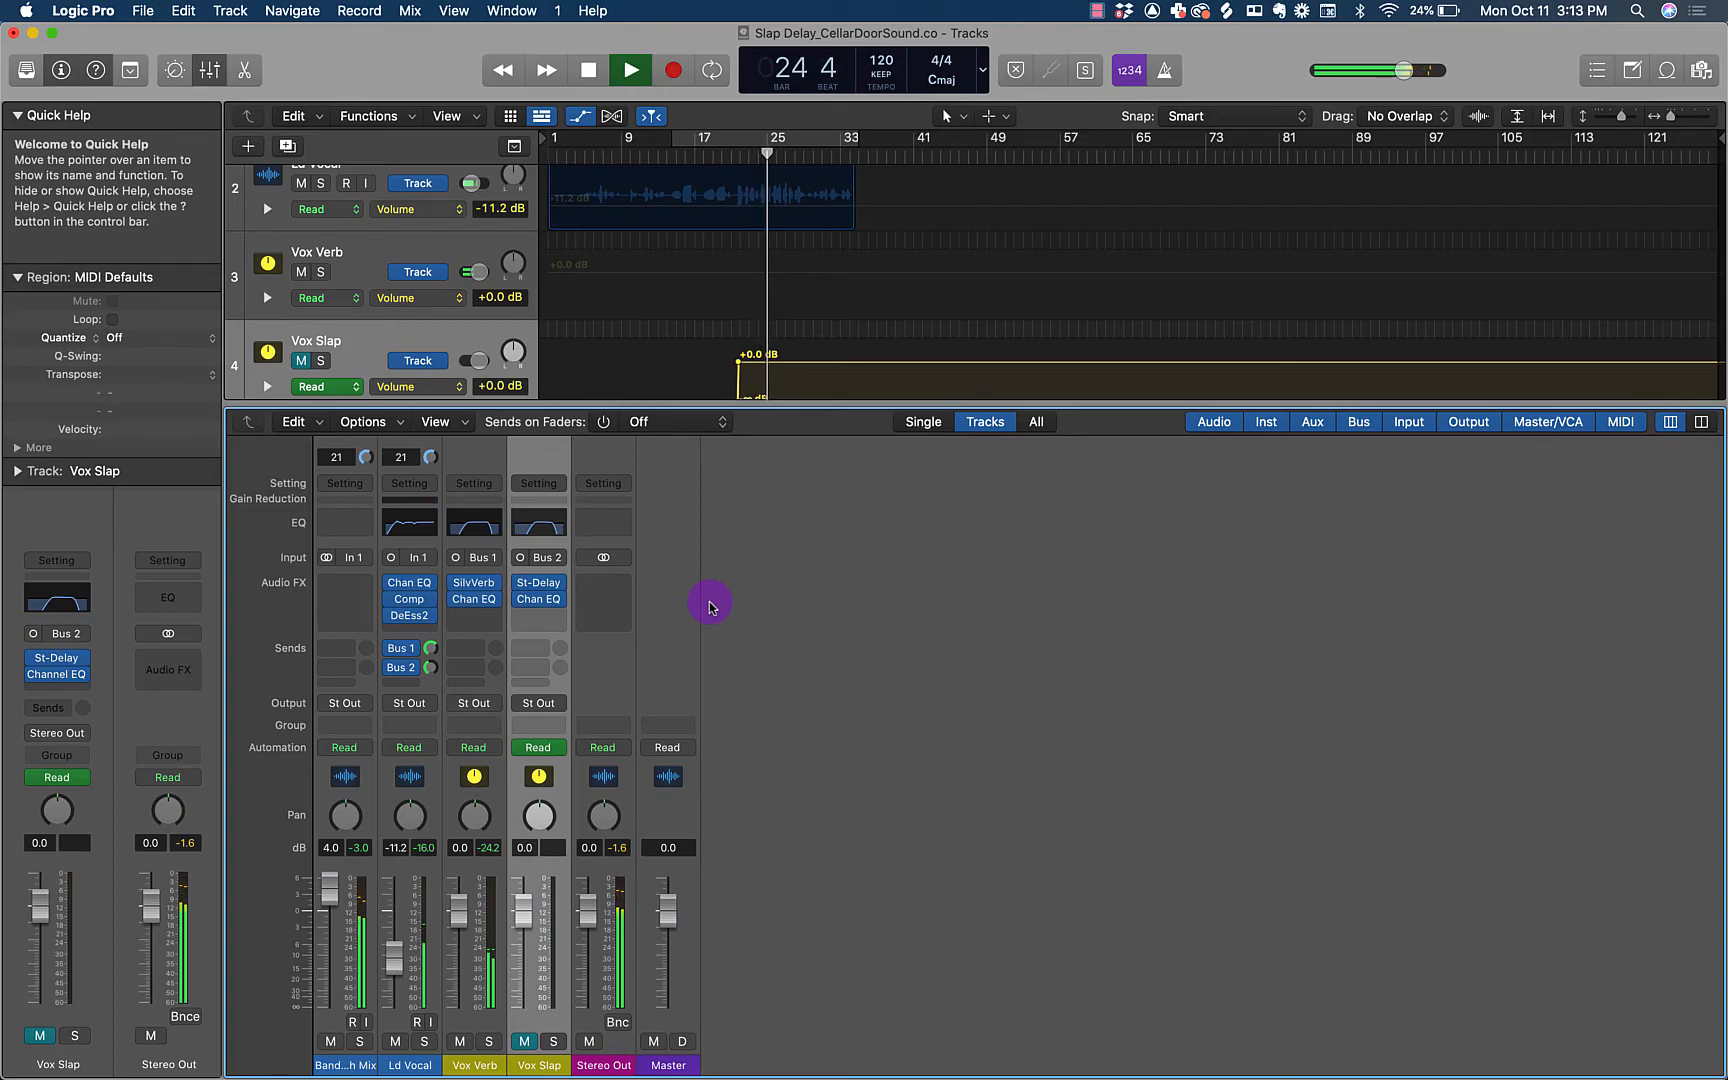
pyautogui.press('space')
# Return the playhead to bar 18, unmute Vox Slap, and listen to the same passage with the slap delay
pyautogui.click(703, 160)
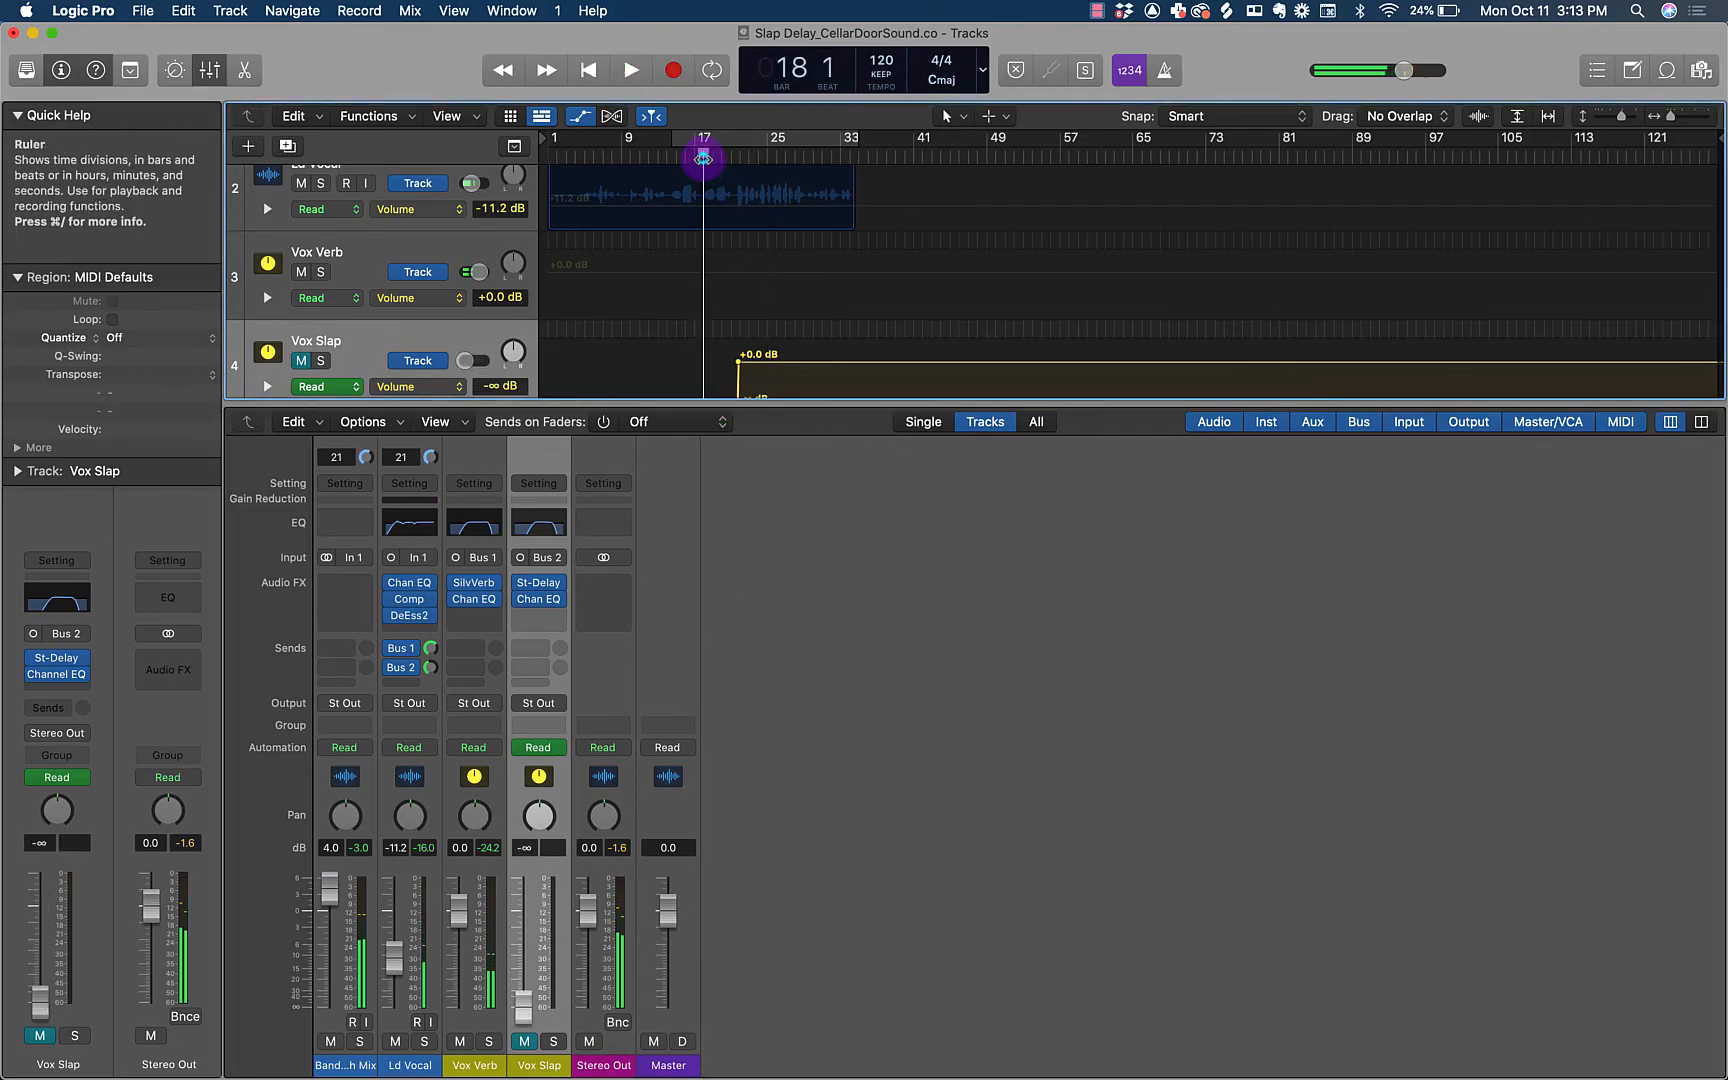
pyautogui.click(522, 1042)
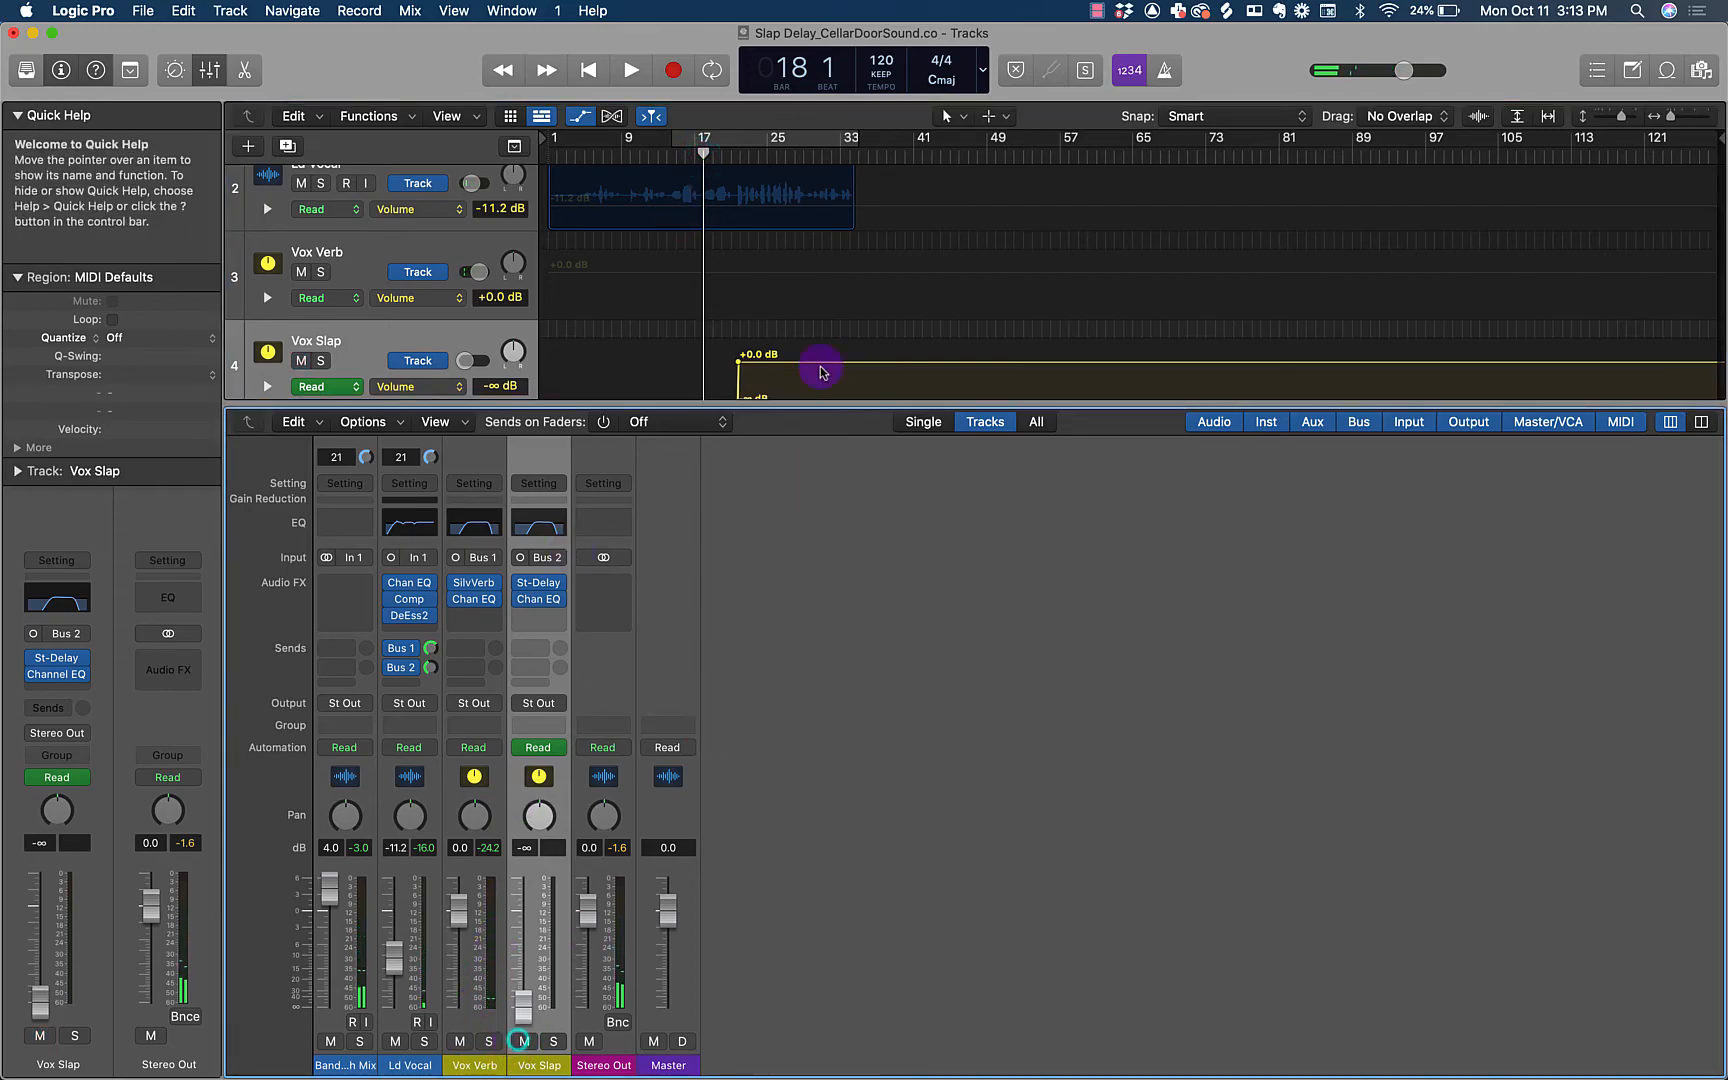
pyautogui.press('space')
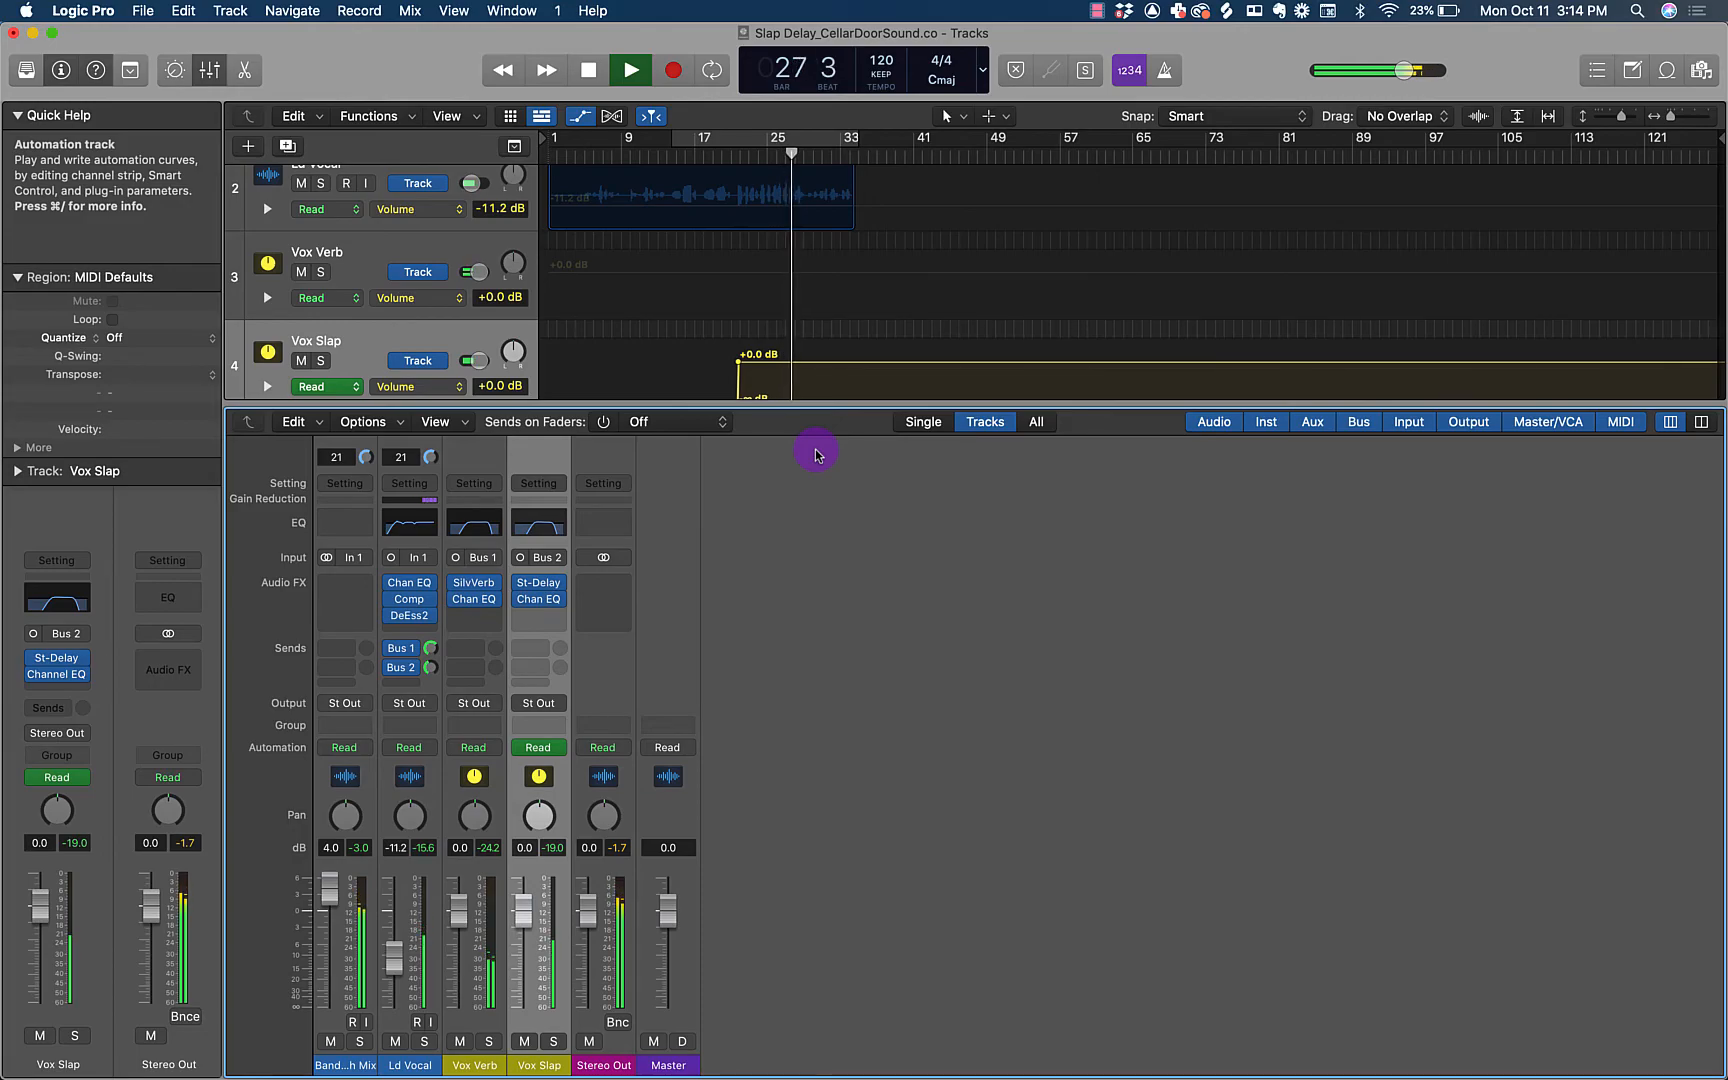
pyautogui.press('space')
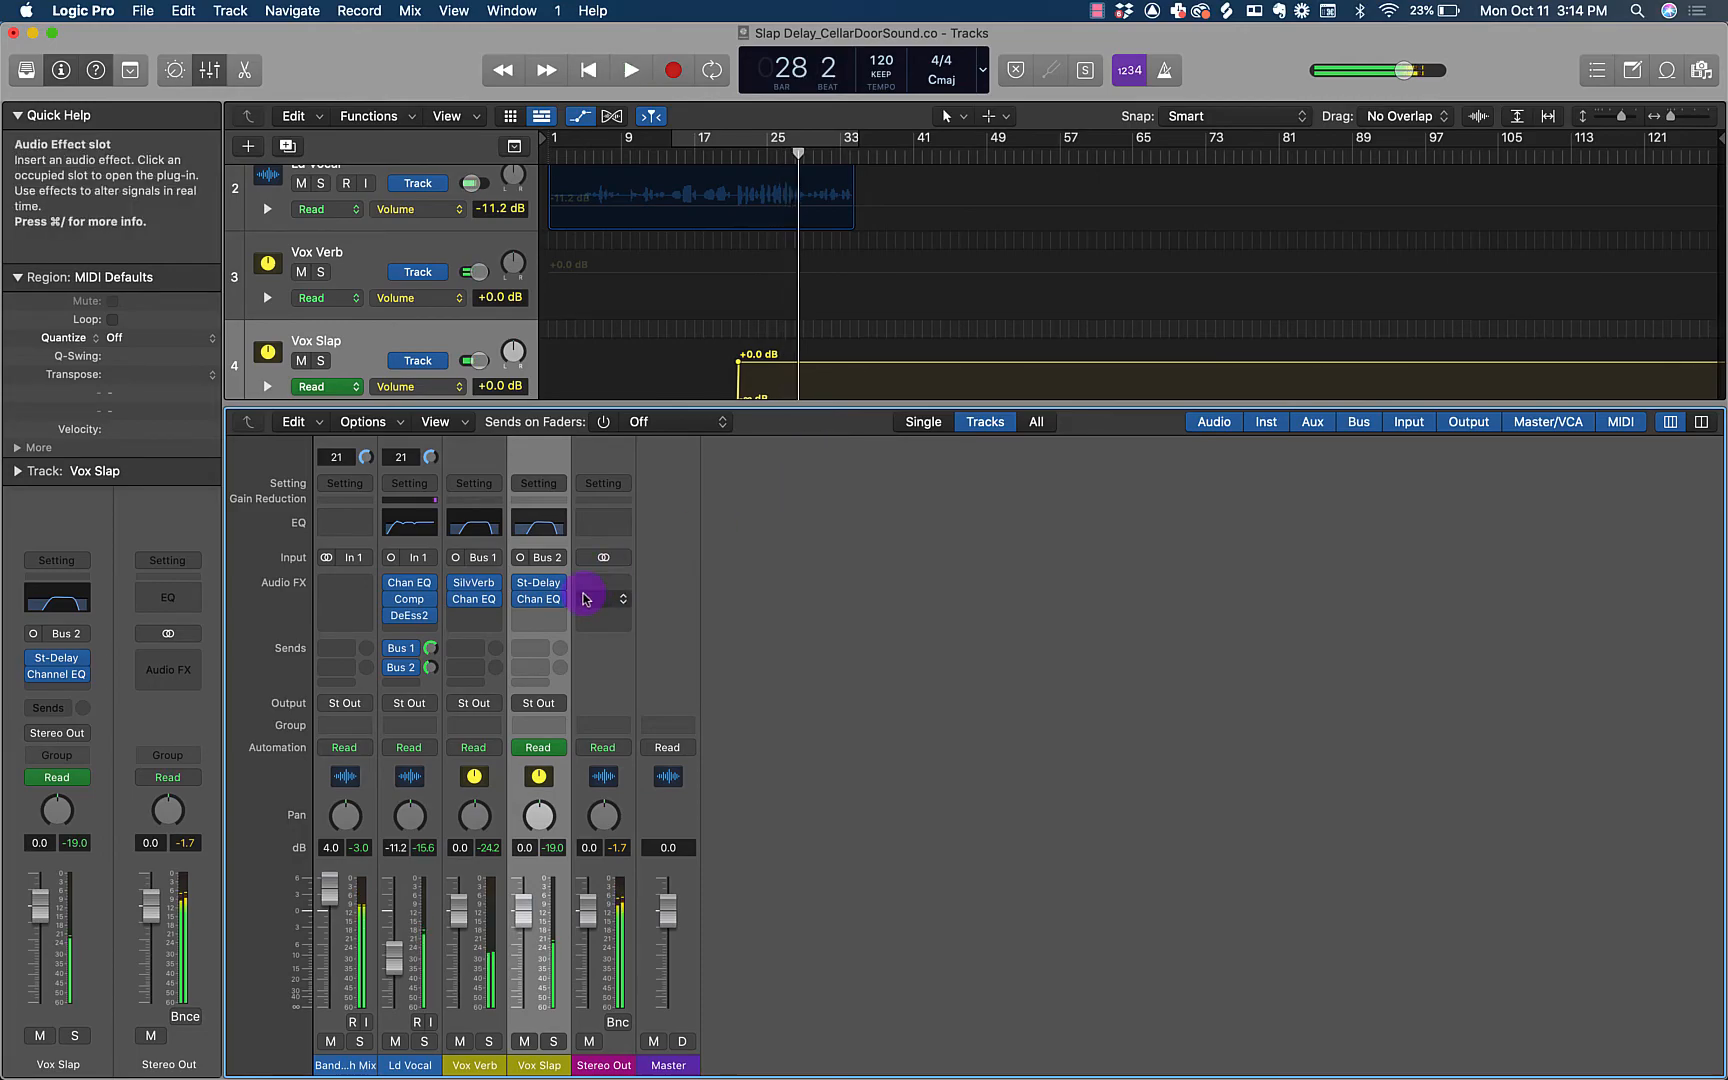